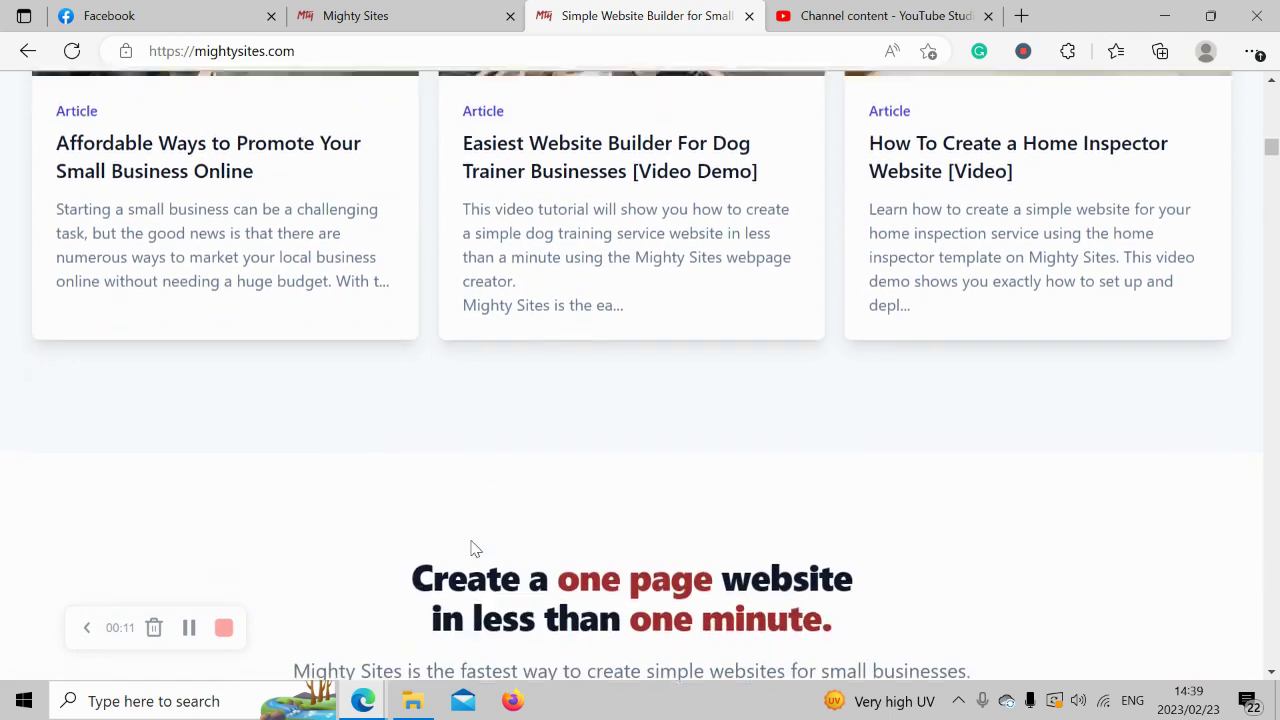
pyautogui.scroll(-1, 475, 549)
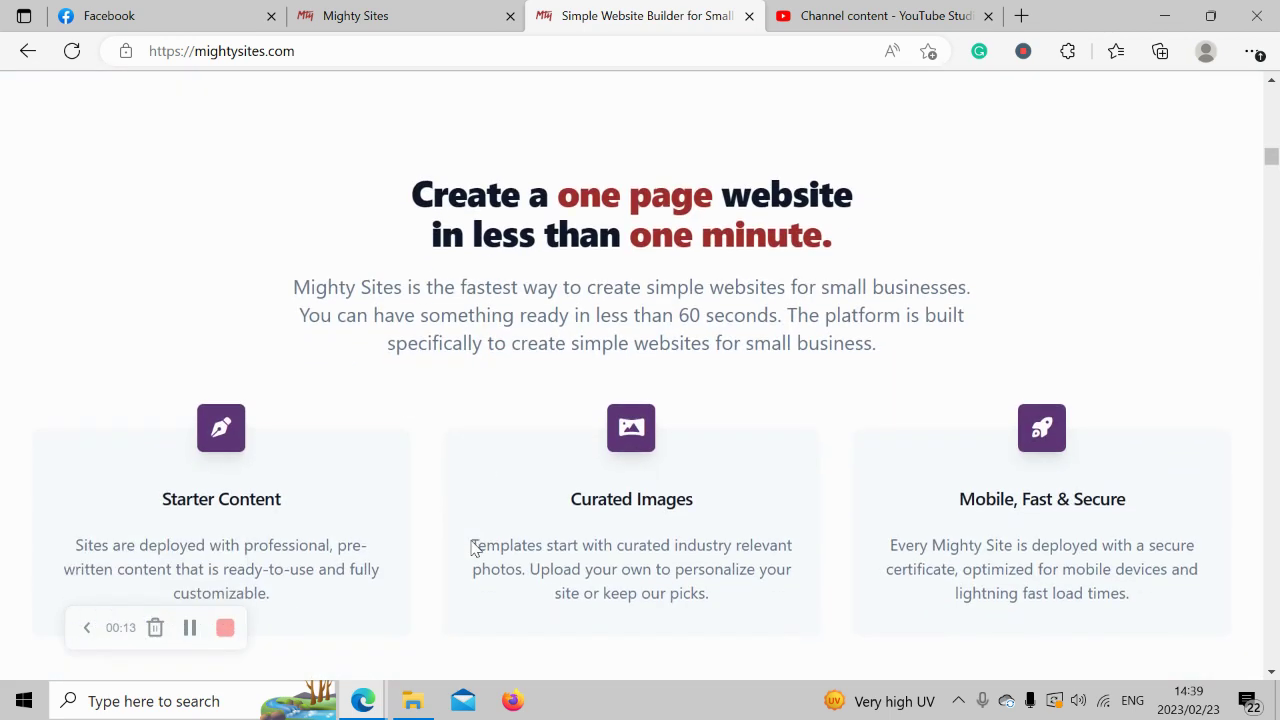
# Review the tutorial page heading, highlighting the 'one page website' phrase and its second line.
pyautogui.moveTo(578, 196); pyautogui.dragTo(784, 193)
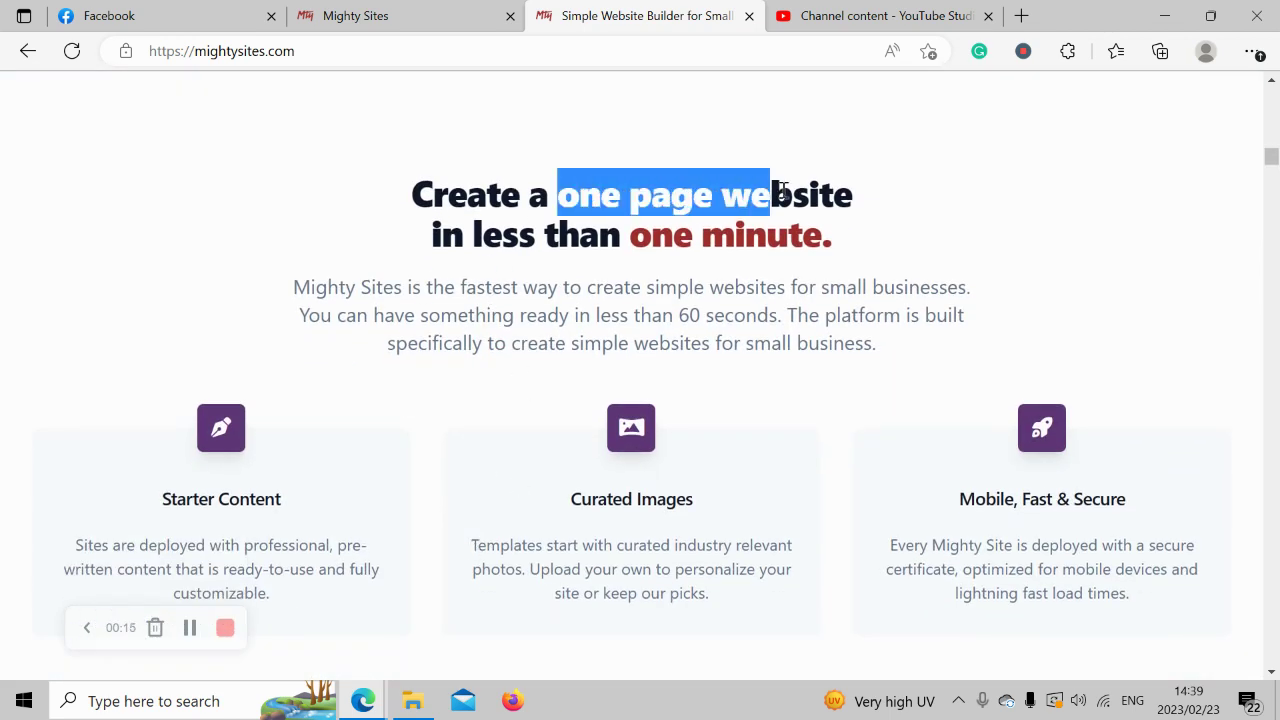
pyautogui.moveTo(869, 198); pyautogui.dragTo(869, 198)
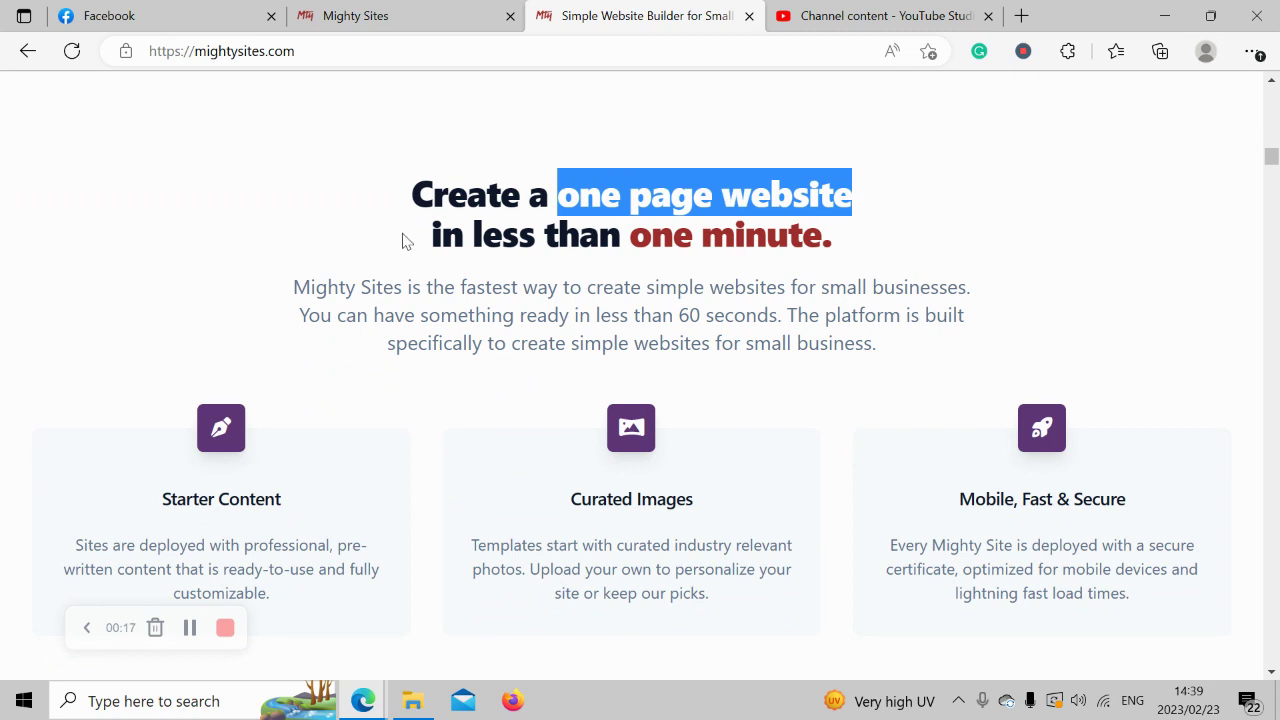
pyautogui.moveTo(429, 240); pyautogui.dragTo(860, 245)
pyautogui.click(593, 278)
pyautogui.scroll(-3, 593, 278)
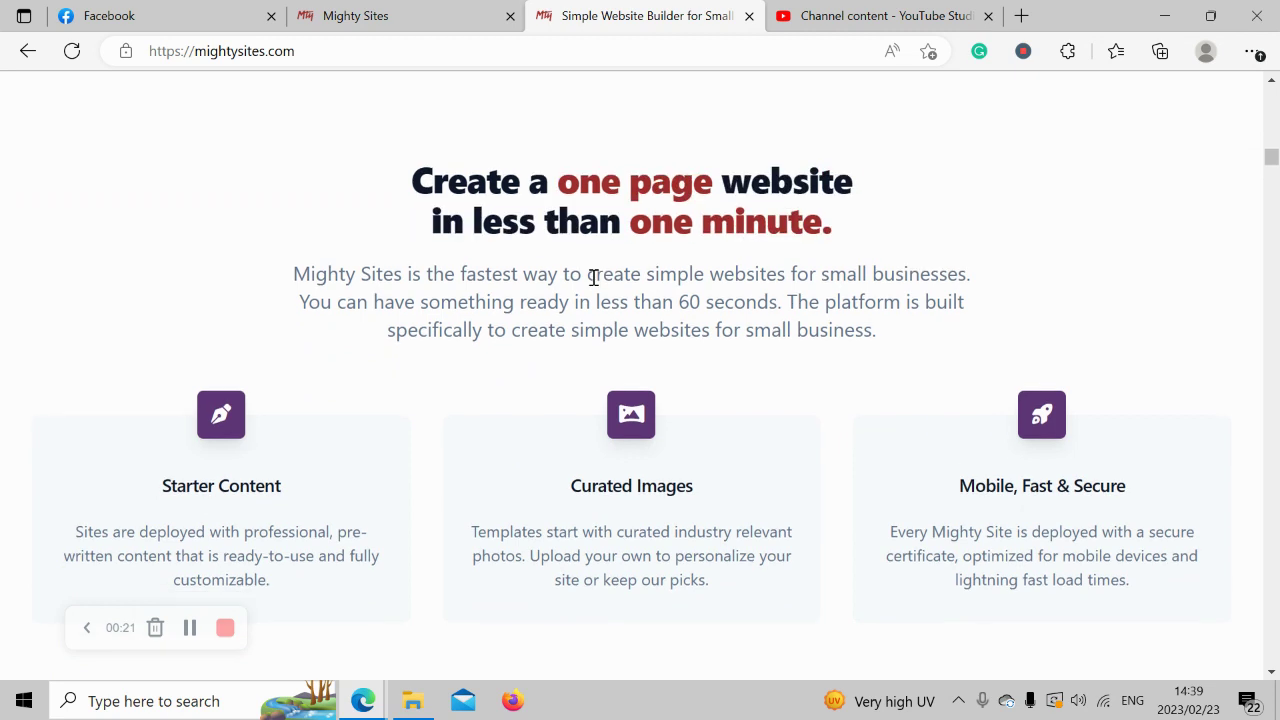
pyautogui.scroll(1, 593, 280)
pyautogui.scroll(5, 593, 286)
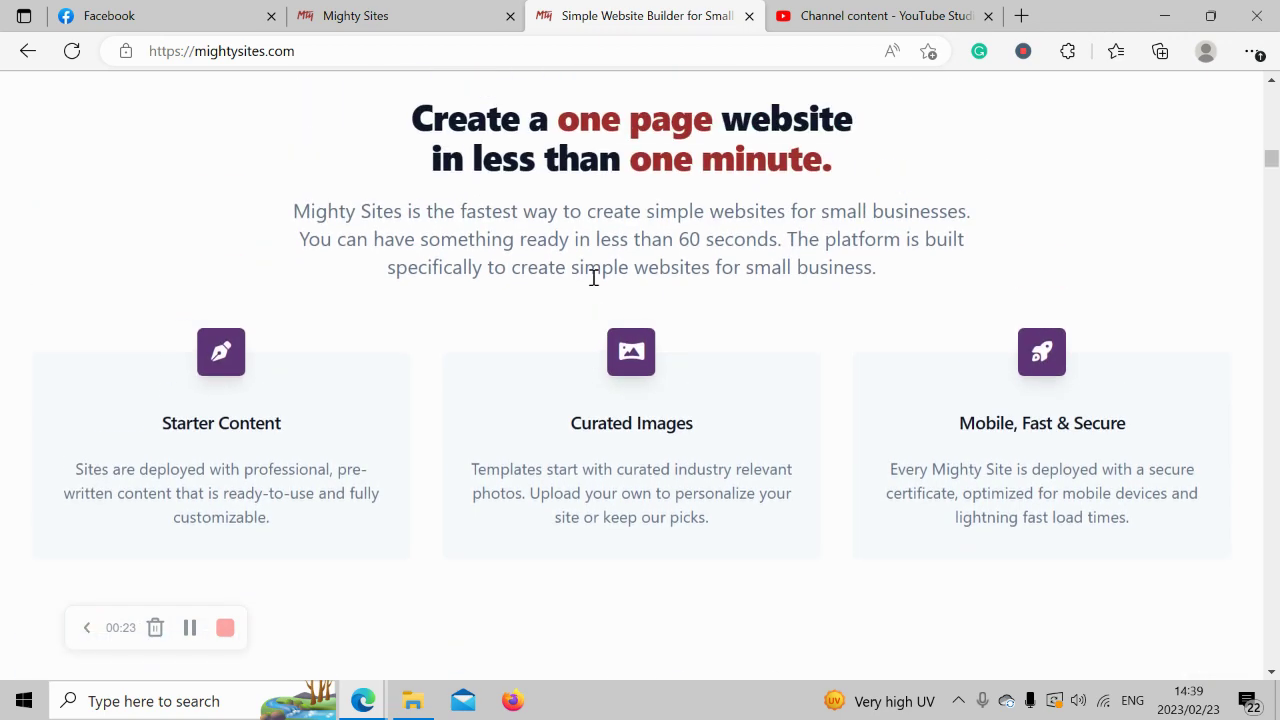
pyautogui.scroll(7, 593, 286)
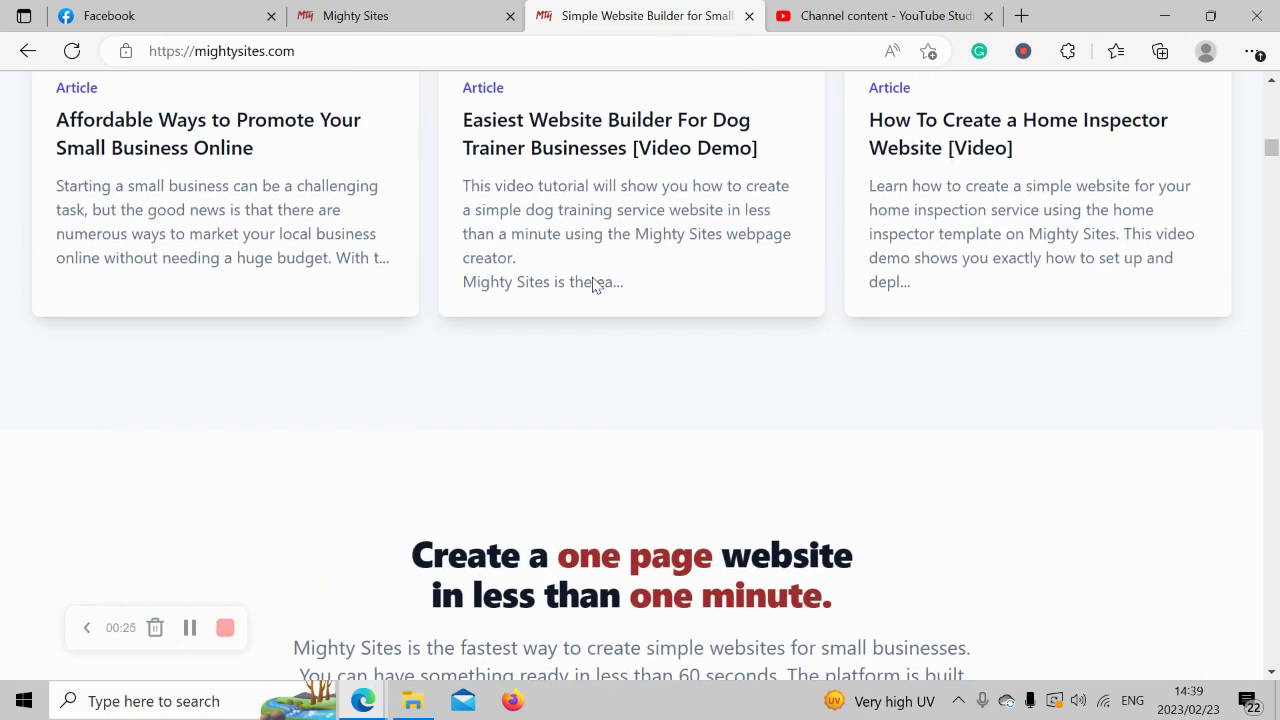
pyautogui.scroll(7, 593, 286)
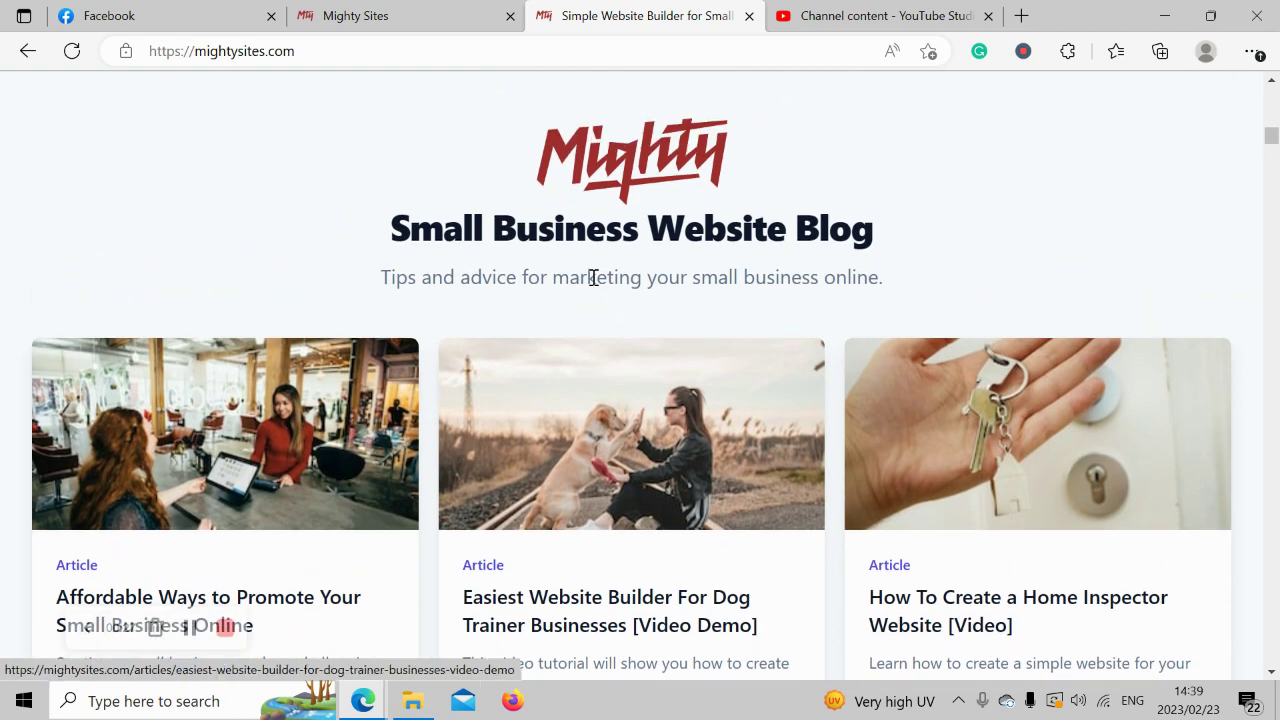
pyautogui.scroll(8, 593, 286)
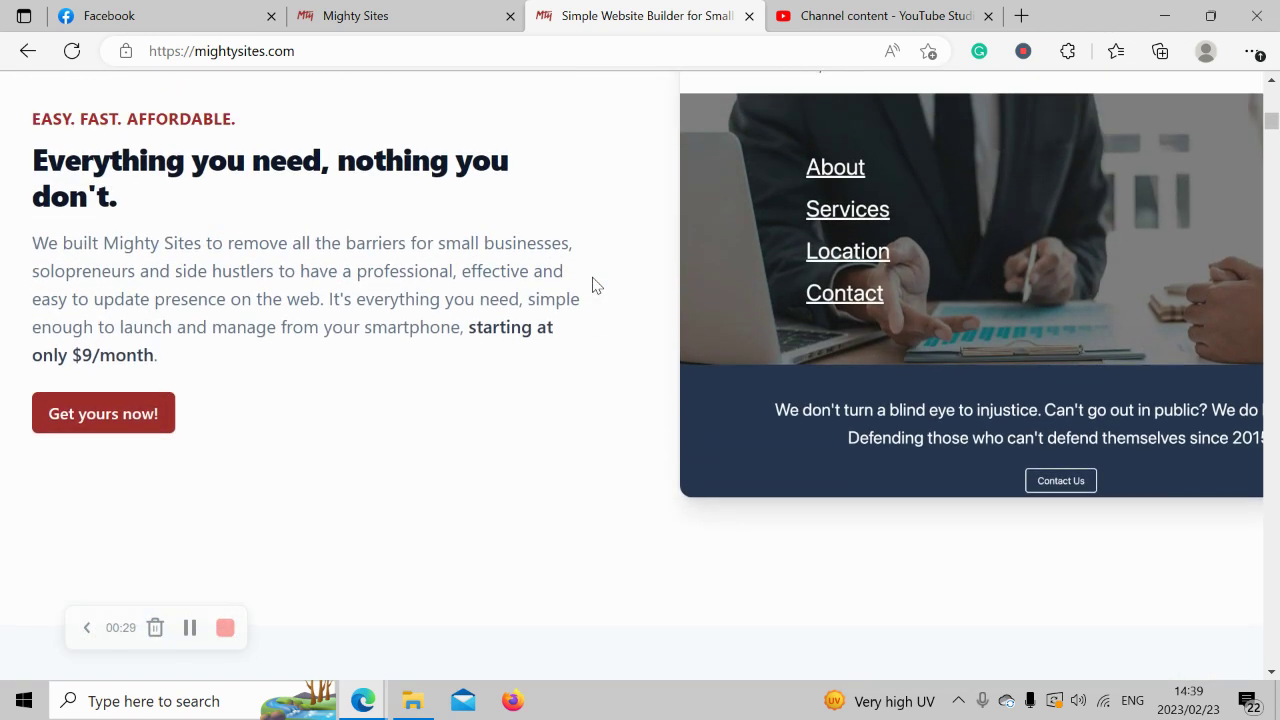
pyautogui.scroll(7, 593, 281)
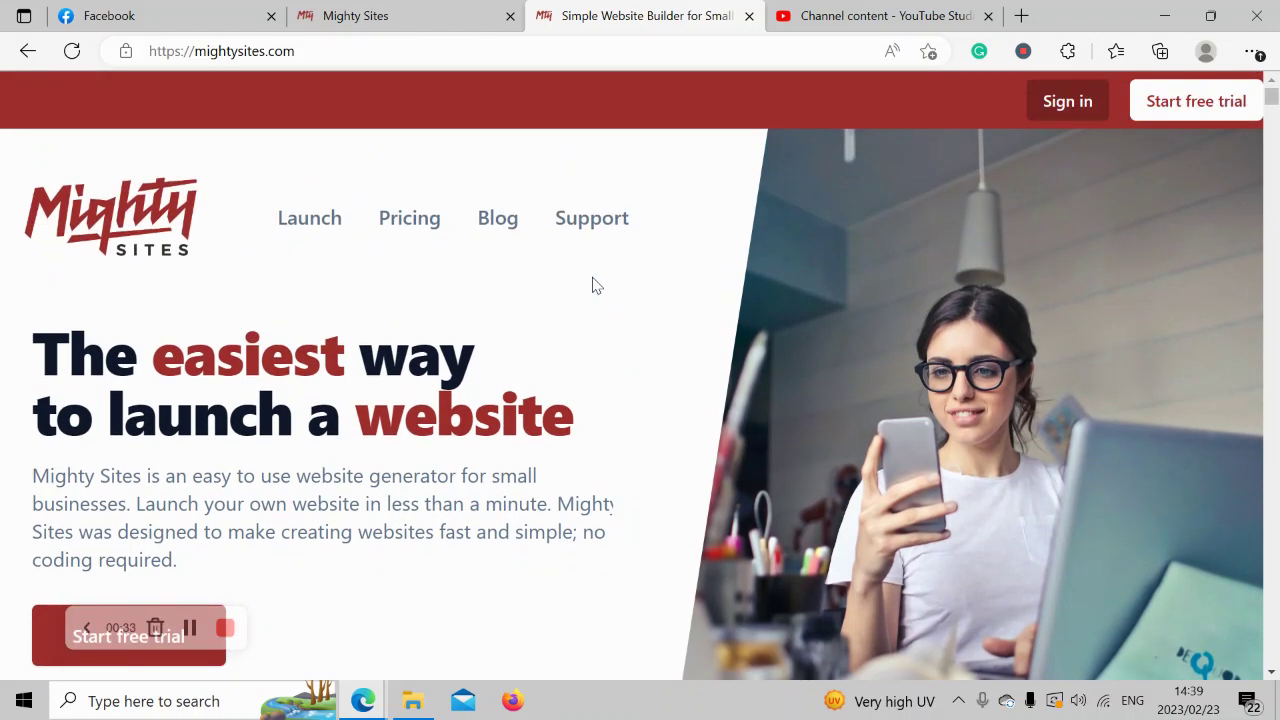
# Switch to Mighty Sites, browse the industry templates, and focus the market search box.
pyautogui.click(428, 10)
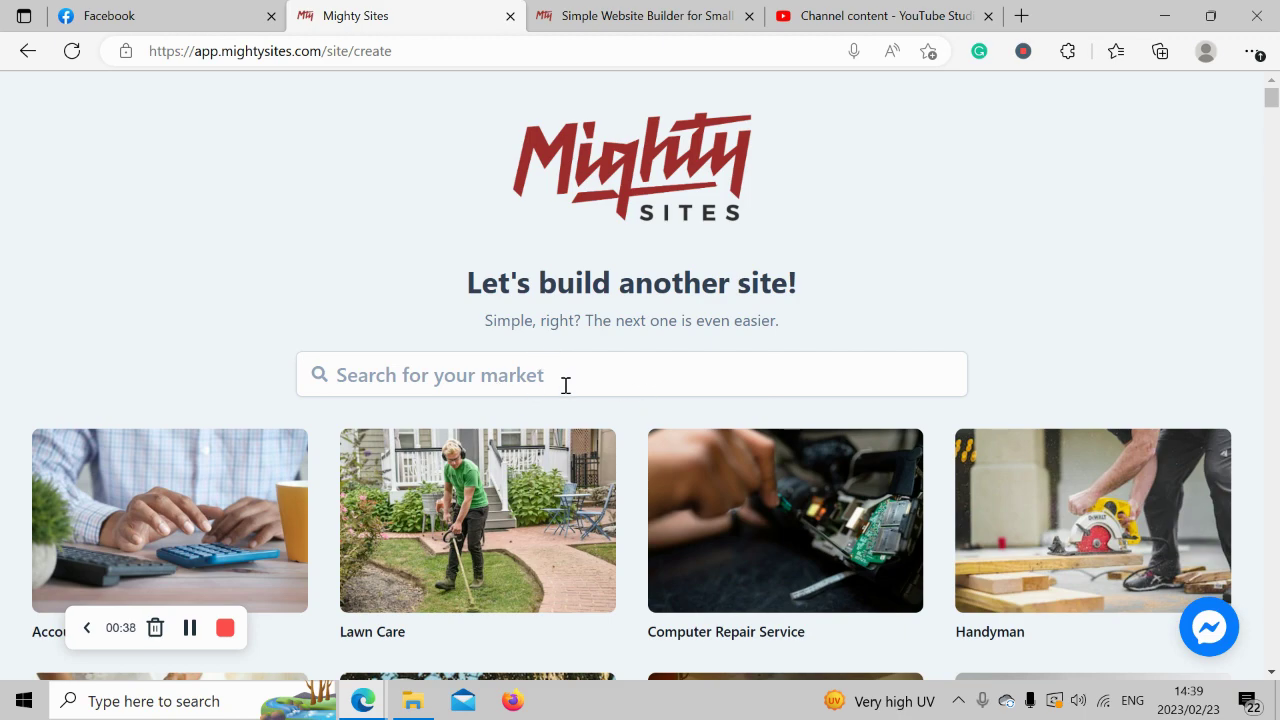
pyautogui.scroll(-5, 565, 385)
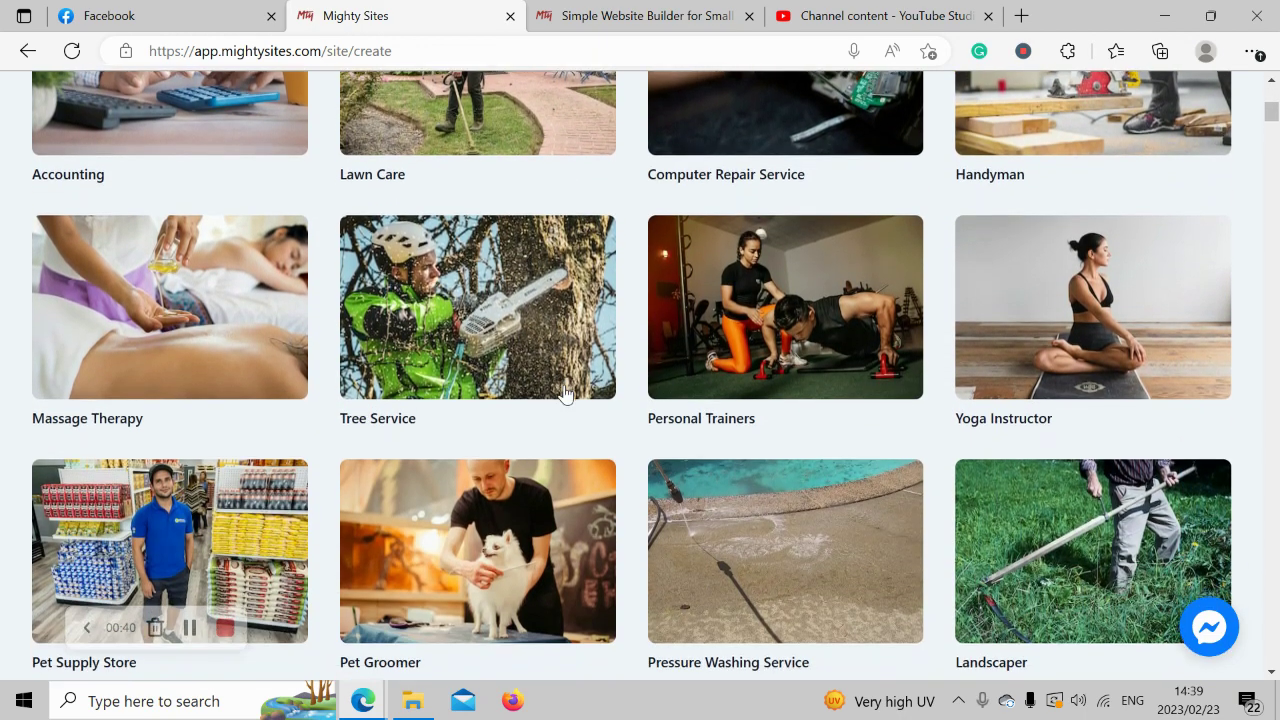
pyautogui.scroll(-5, 564, 390)
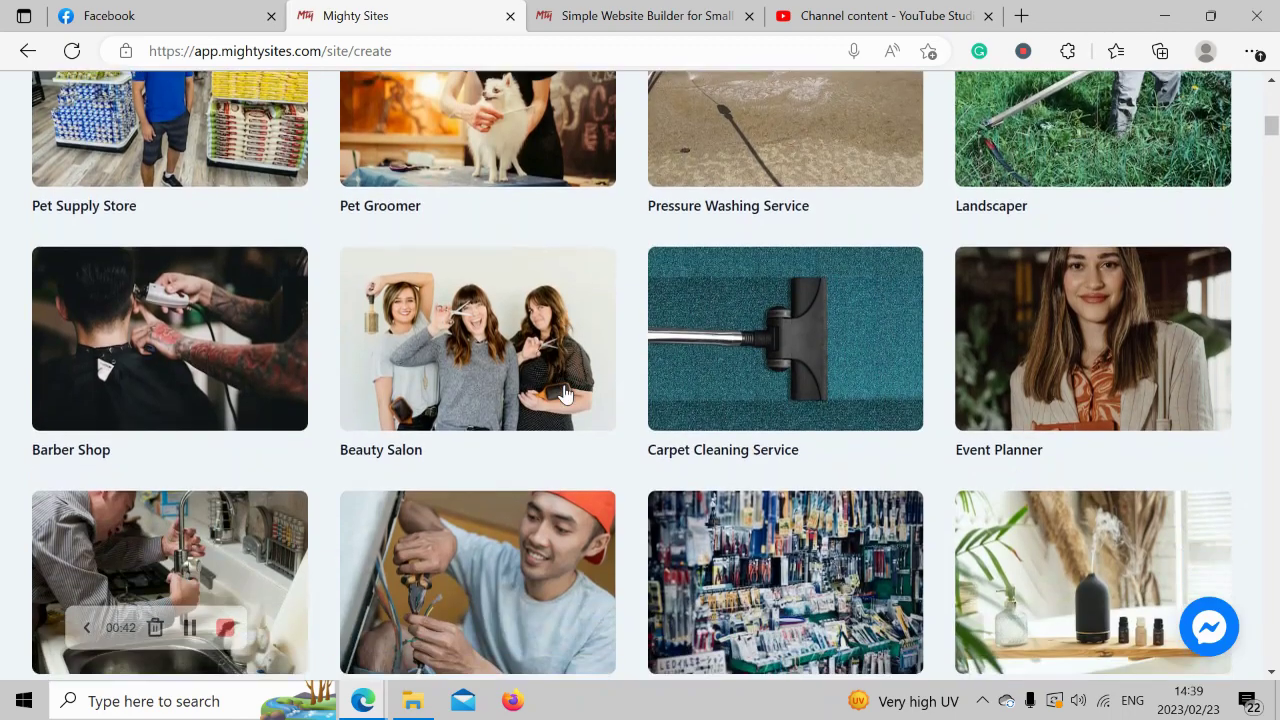
pyautogui.scroll(-5, 565, 393)
pyautogui.scroll(2, 565, 393)
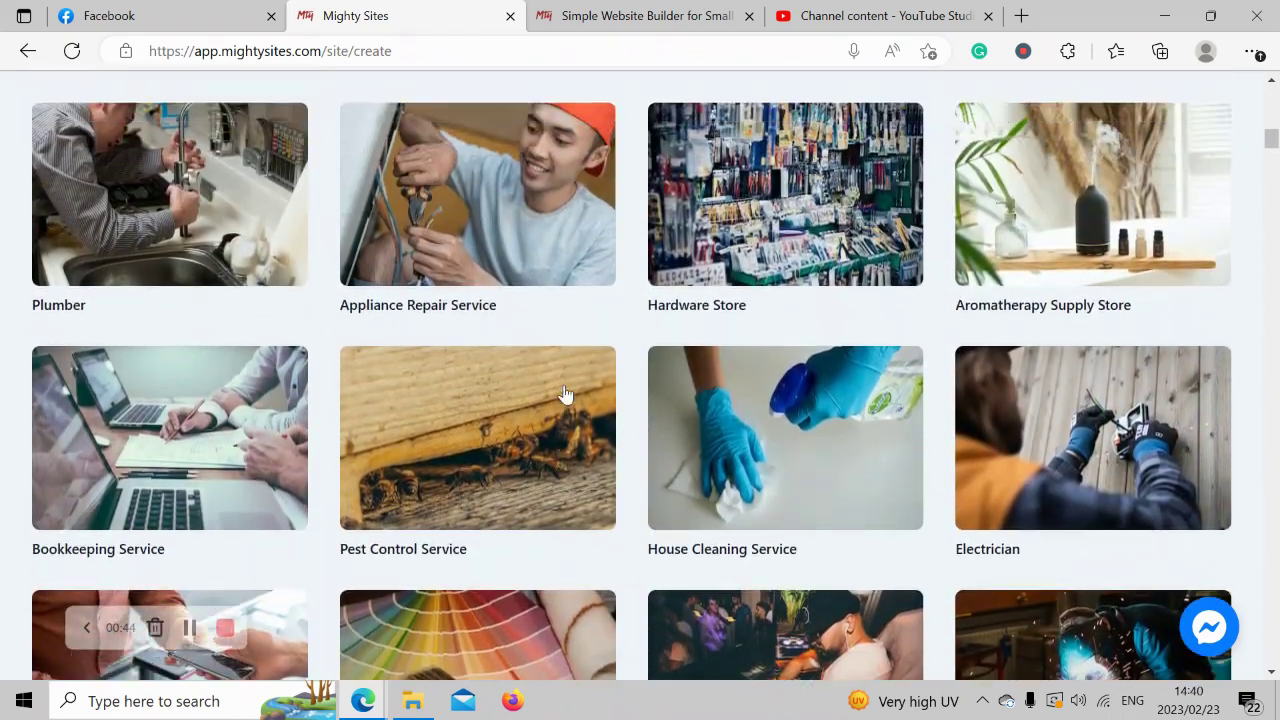
pyautogui.scroll(9, 565, 393)
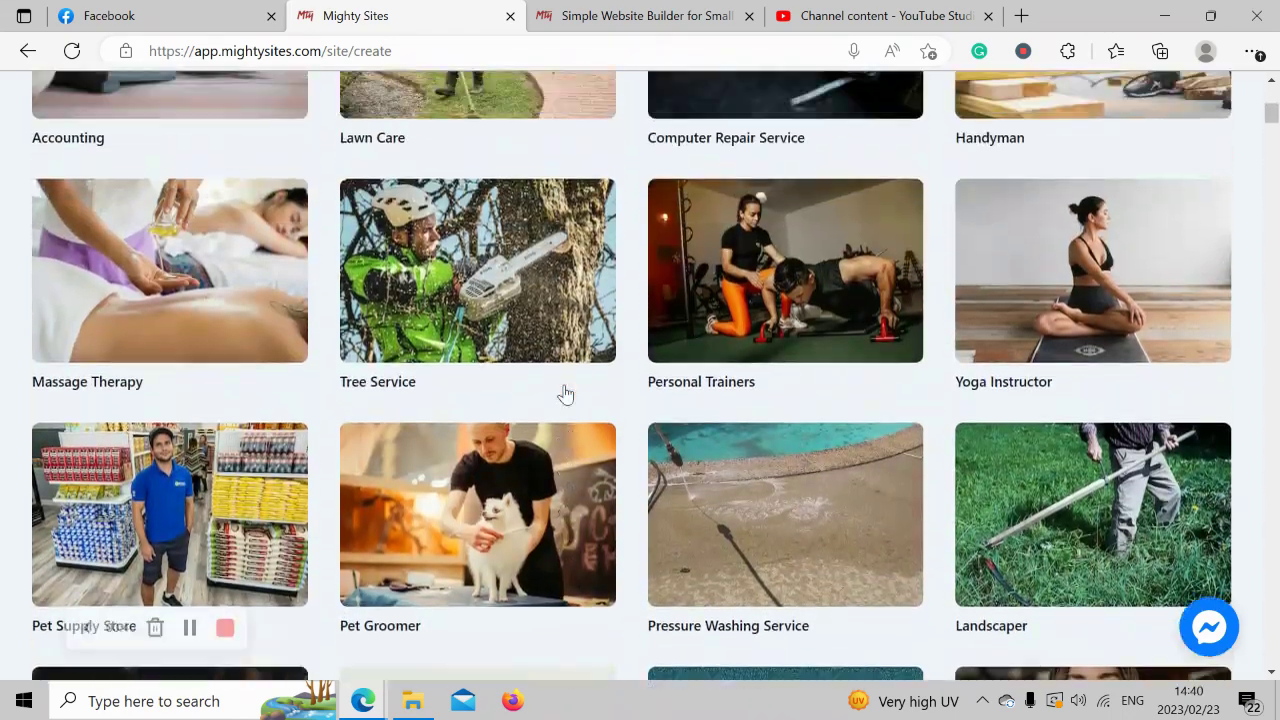
pyautogui.scroll(5, 565, 393)
pyautogui.click(577, 279)
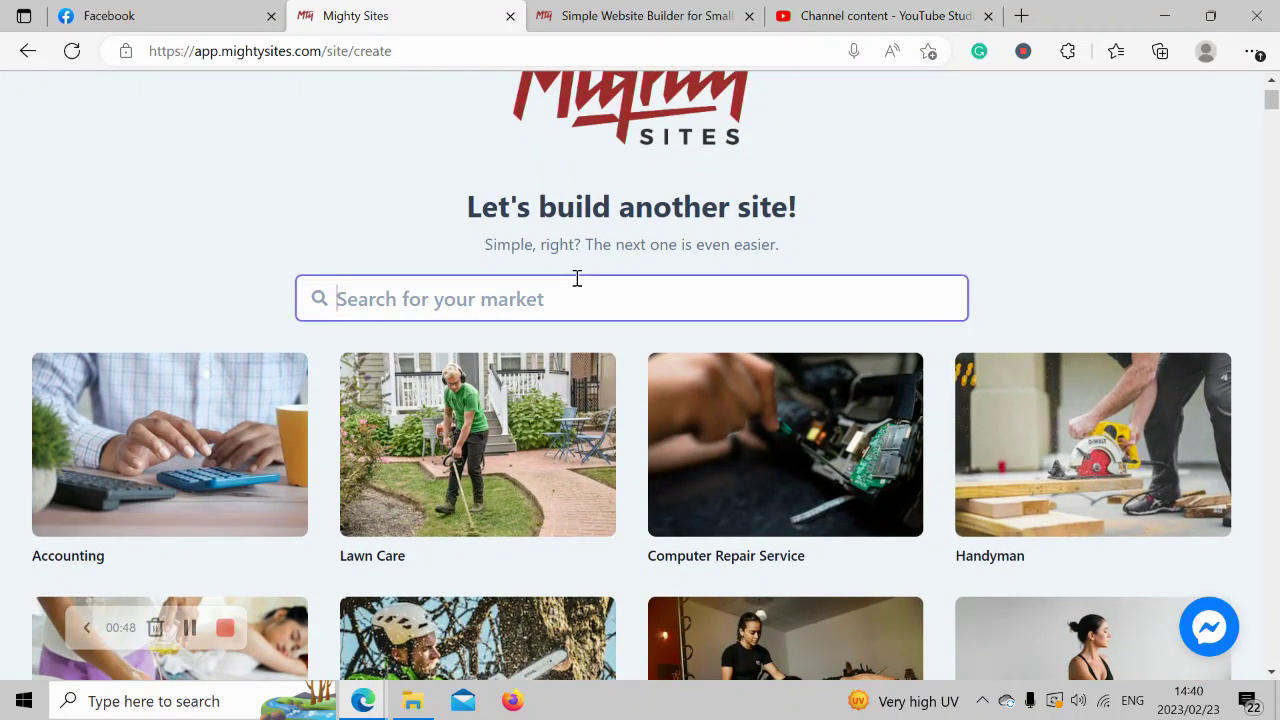
# Search for 'mattress' and pick the Mattress Store template.
pyautogui.write('mattress')
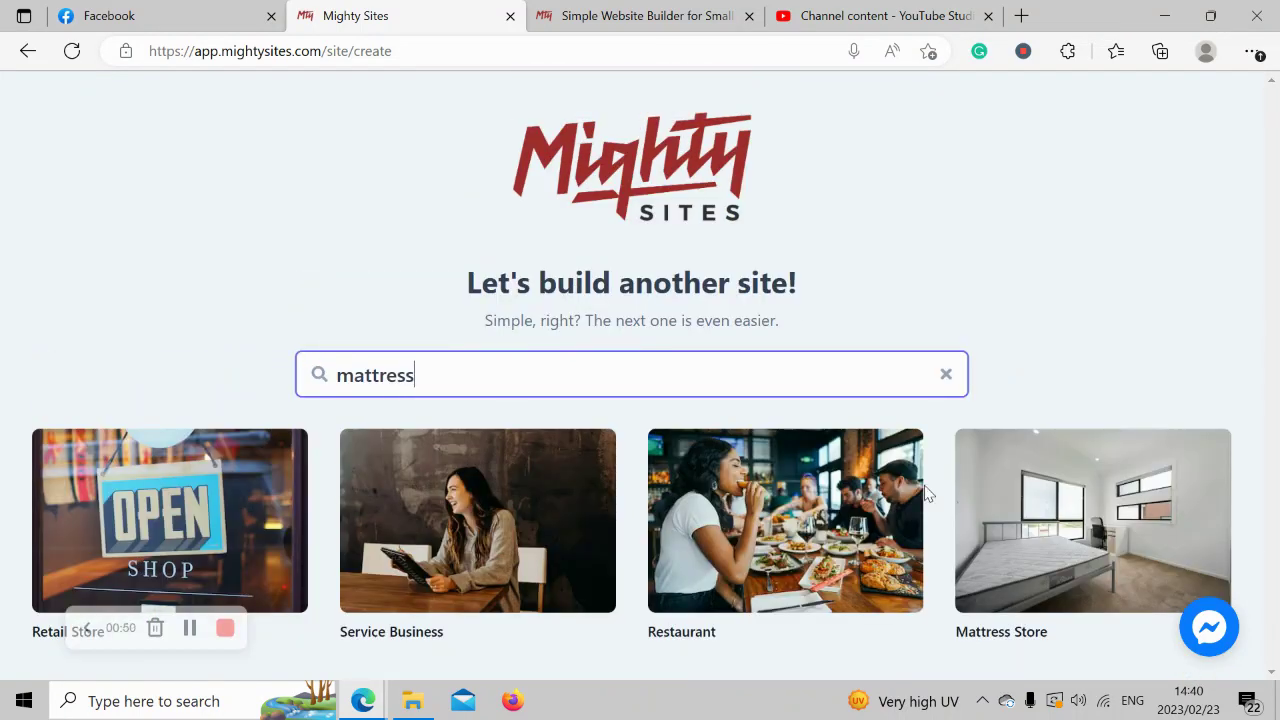
pyautogui.click(1100, 539)
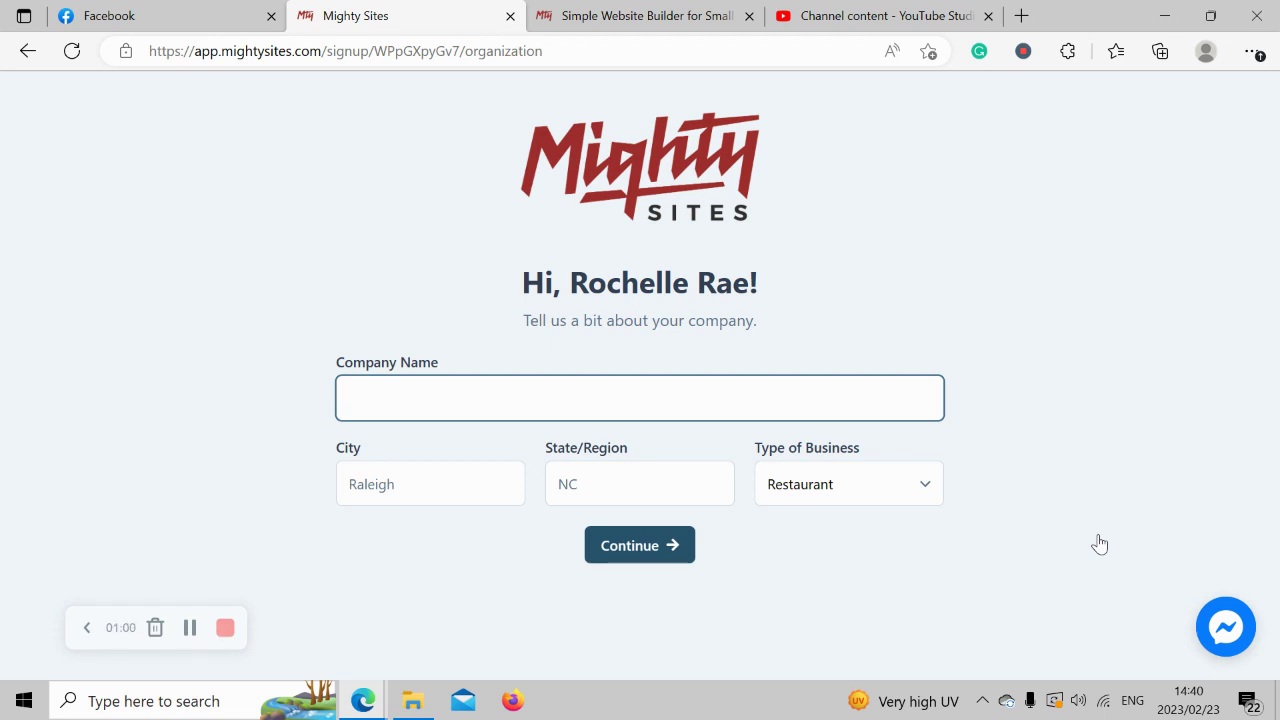
# Enter 'Rochelle's Mattress Galore' as the company name.
pyautogui.press('capslock')
pyautogui.write('R')
pyautogui.press('capslock')
pyautogui.write("ochelle's ")
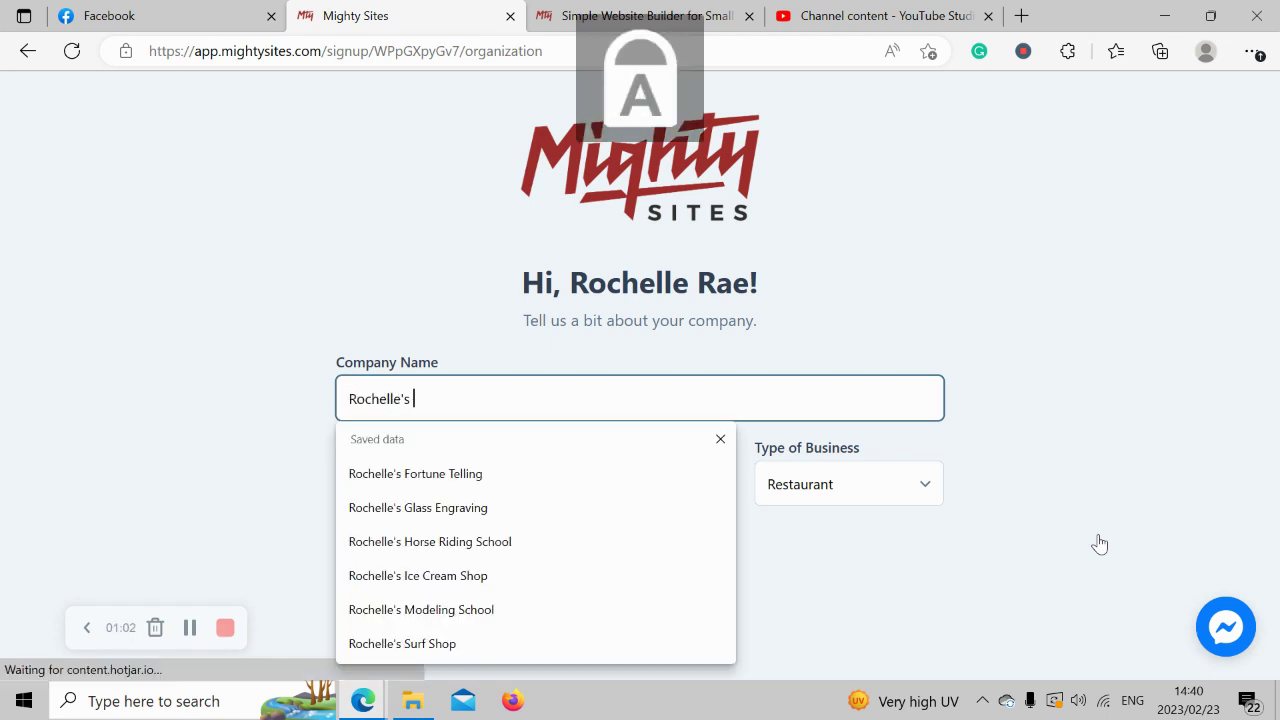
pyautogui.write('Mattress')
pyautogui.press('capslock')
pyautogui.write('G')
pyautogui.press('capslock')
pyautogui.write('alore')
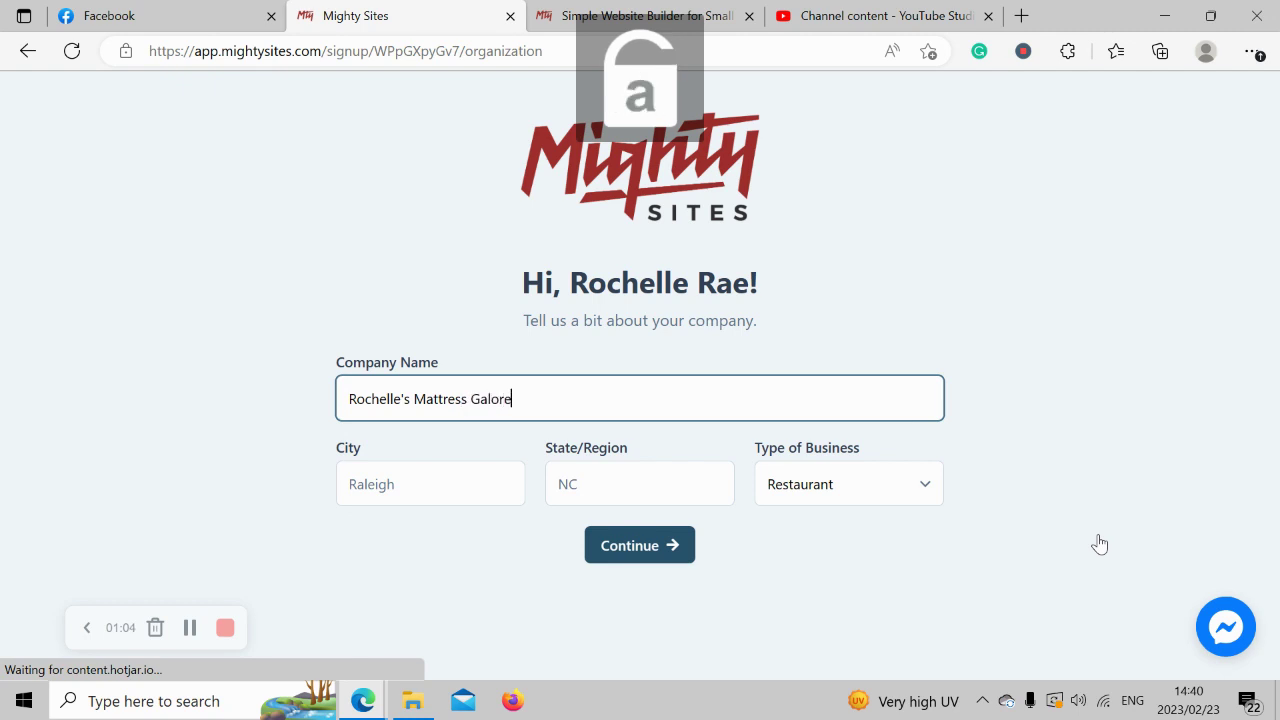
# Set city Denver, state Colorado and business type Retail, then submit the details.
pyautogui.click(449, 474)
pyautogui.press('capslock')
pyautogui.write('D')
pyautogui.press('capslock')
pyautogui.write('enver')
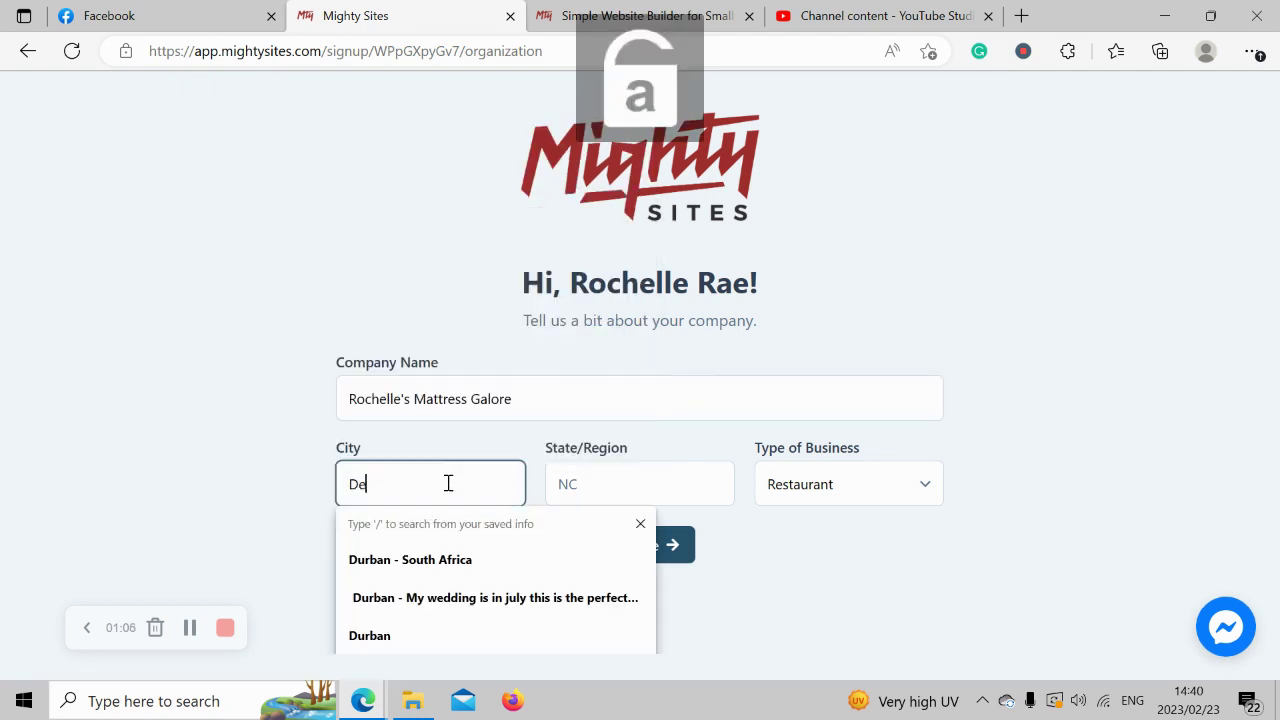
pyautogui.click(686, 472)
pyautogui.press('capslock')
pyautogui.write('C')
pyautogui.press('capslock')
pyautogui.write('olorado')
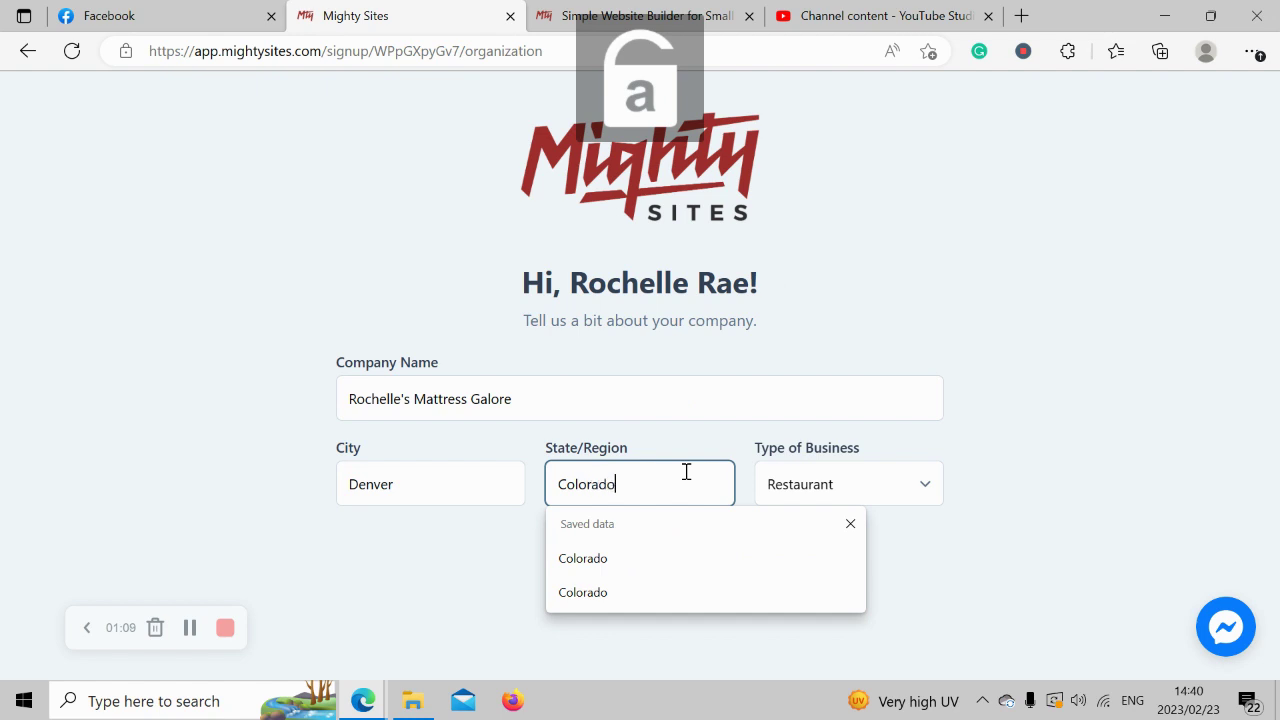
pyautogui.click(1088, 425)
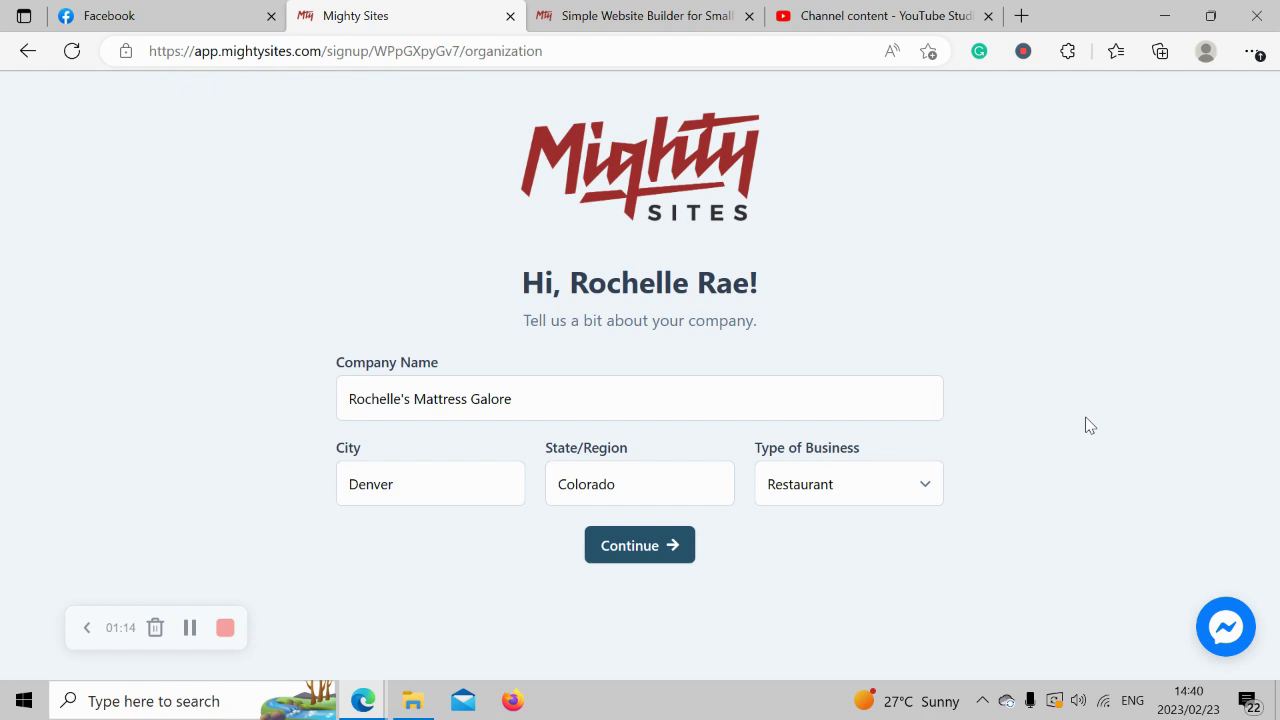
pyautogui.click(819, 489)
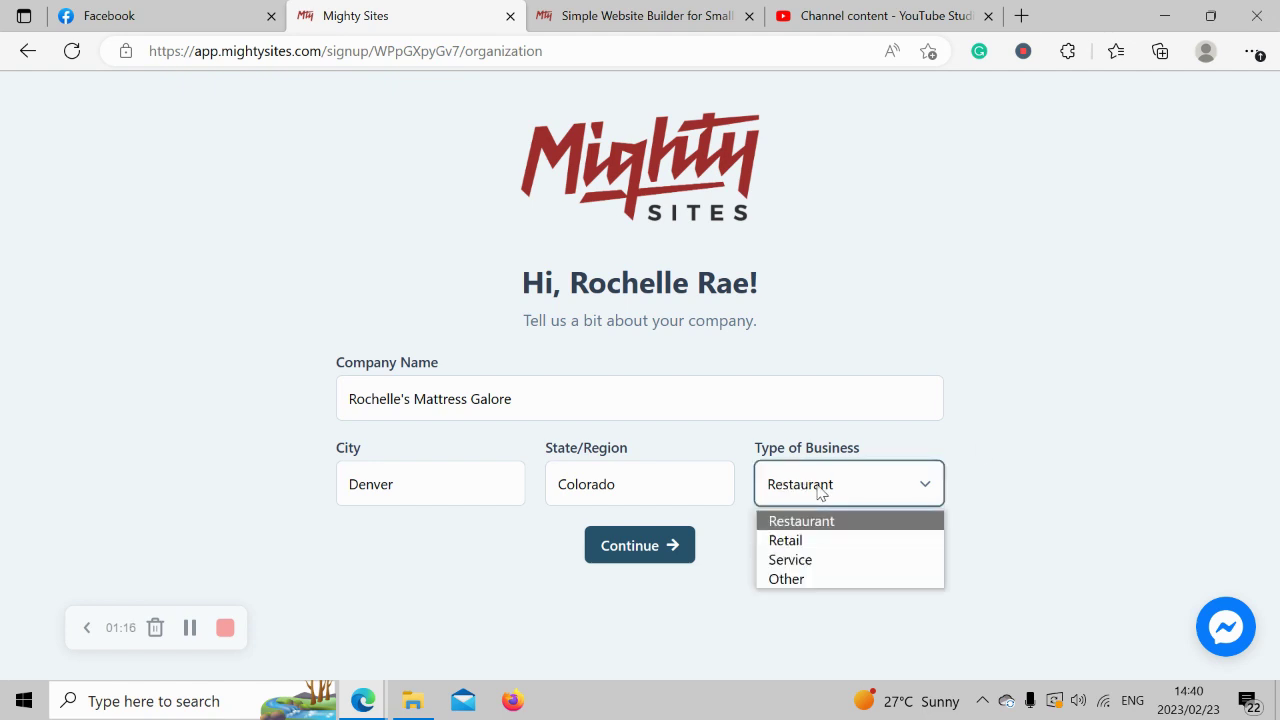
pyautogui.click(842, 545)
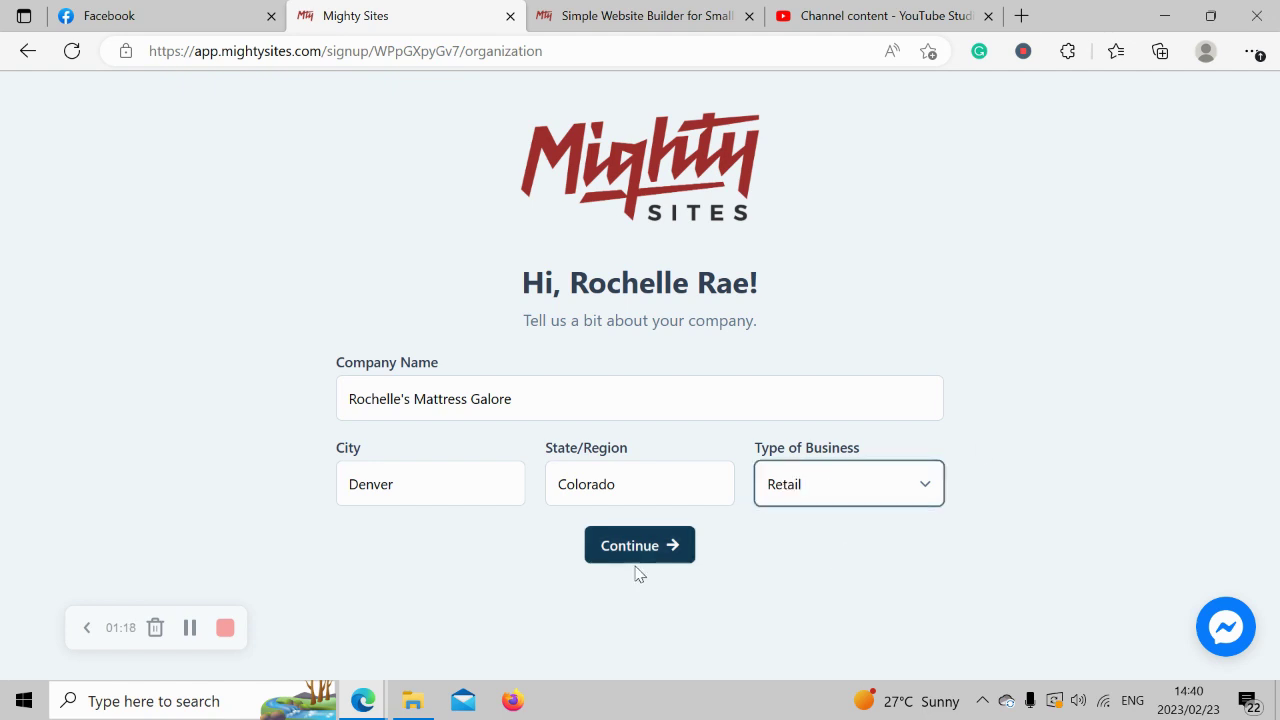
pyautogui.click(637, 558)
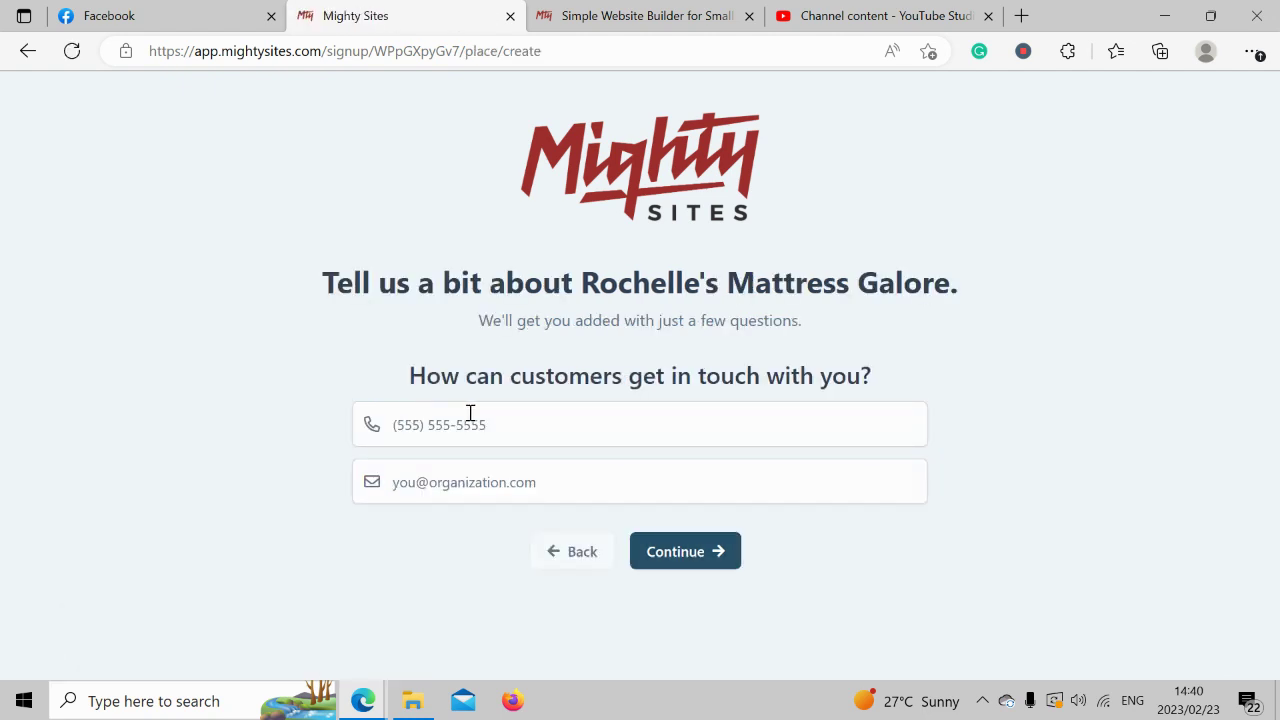
# Enter the business phone number and contact e-mail address, then continue.
pyautogui.click(520, 418)
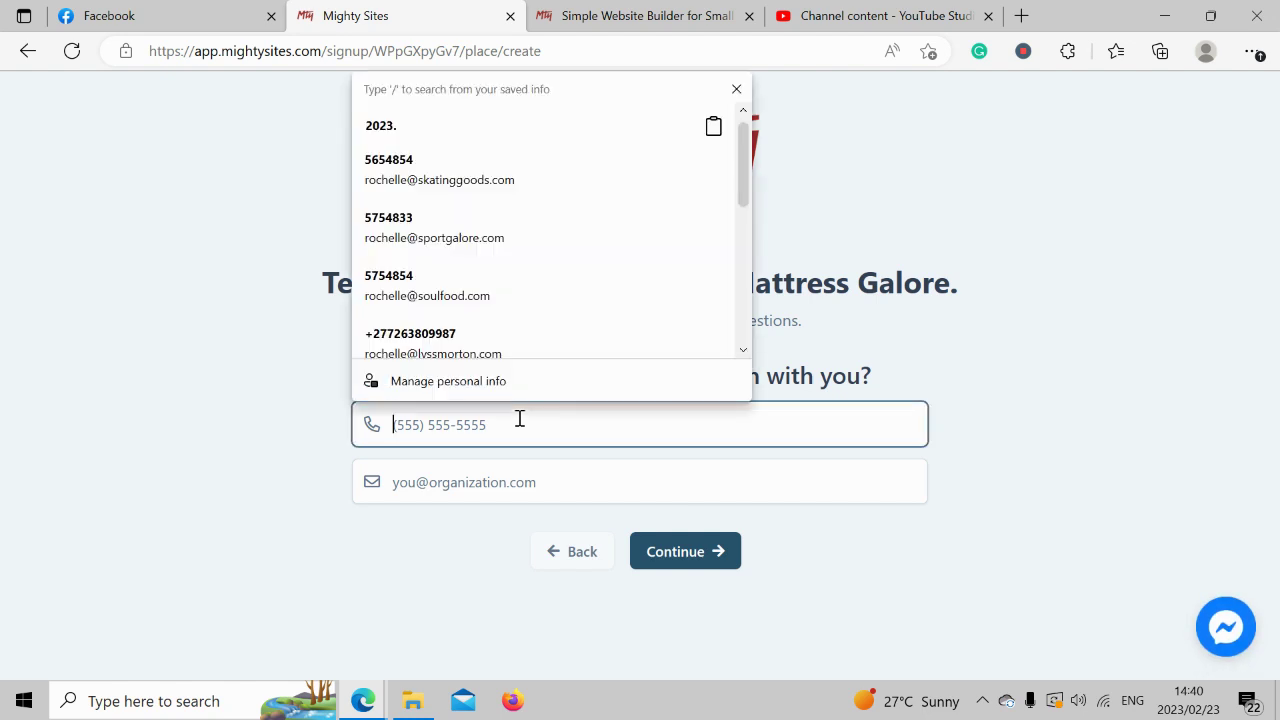
pyautogui.write('585-4493')
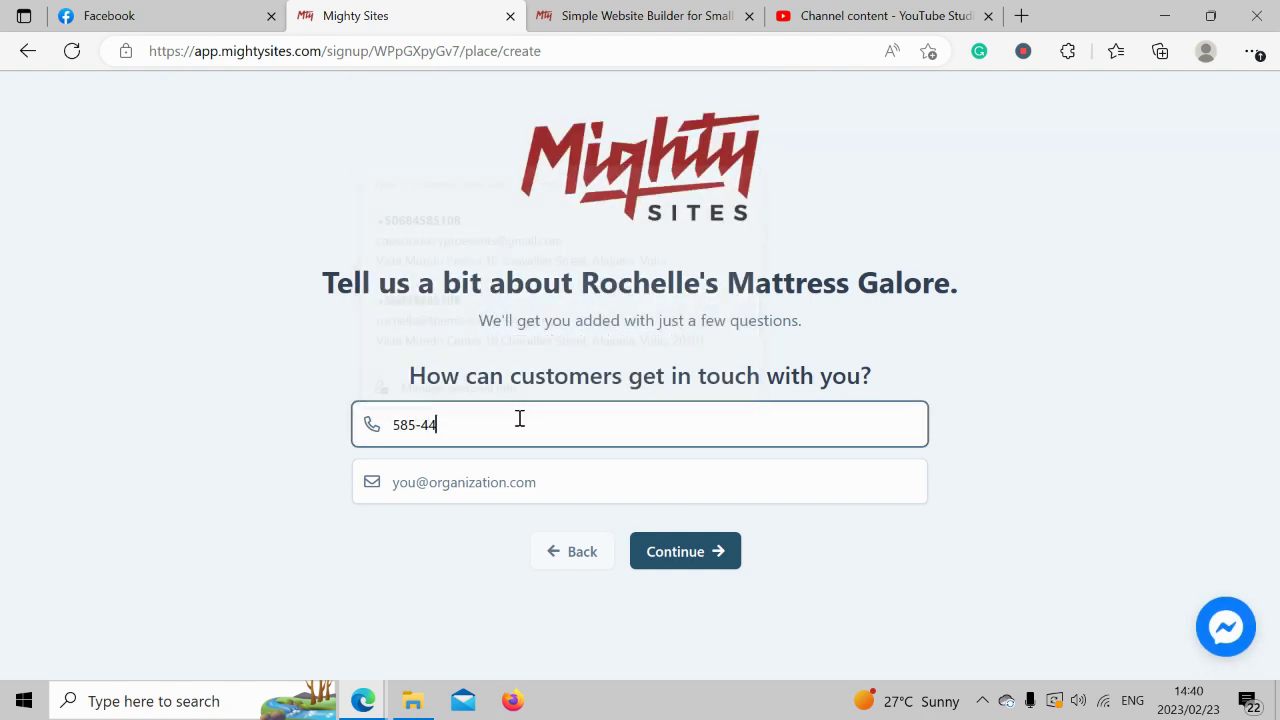
pyautogui.click(565, 468)
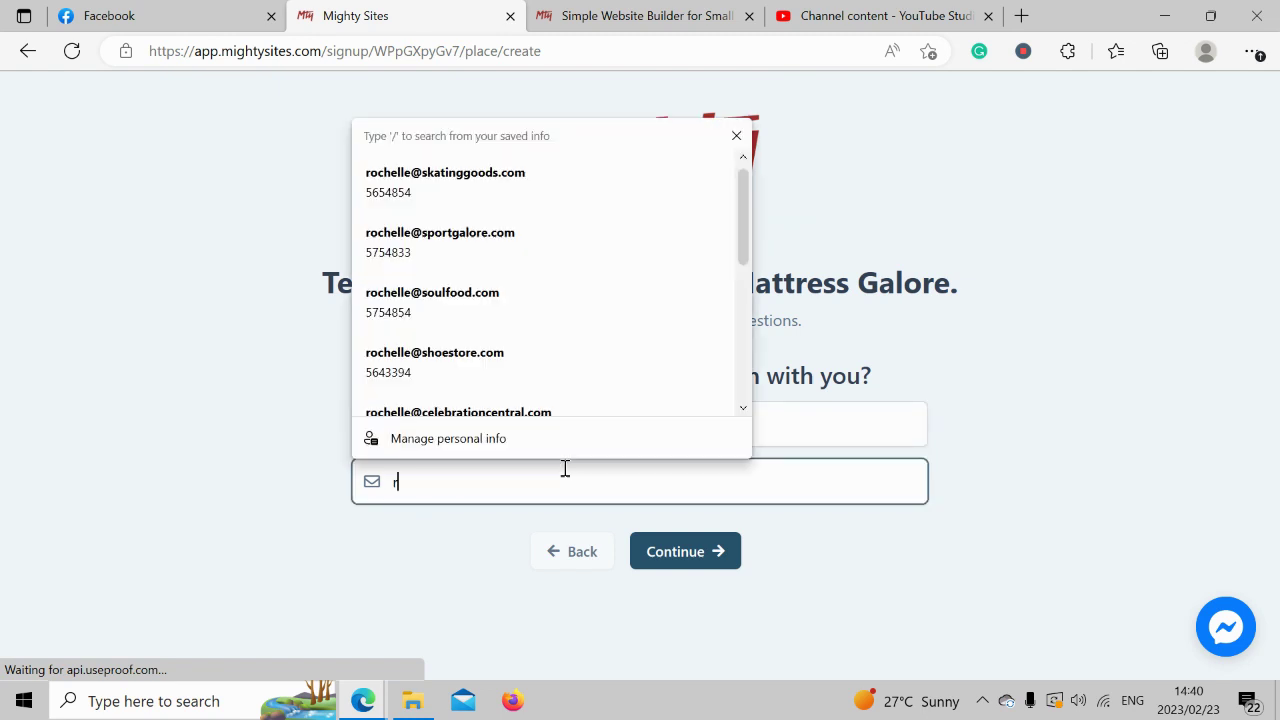
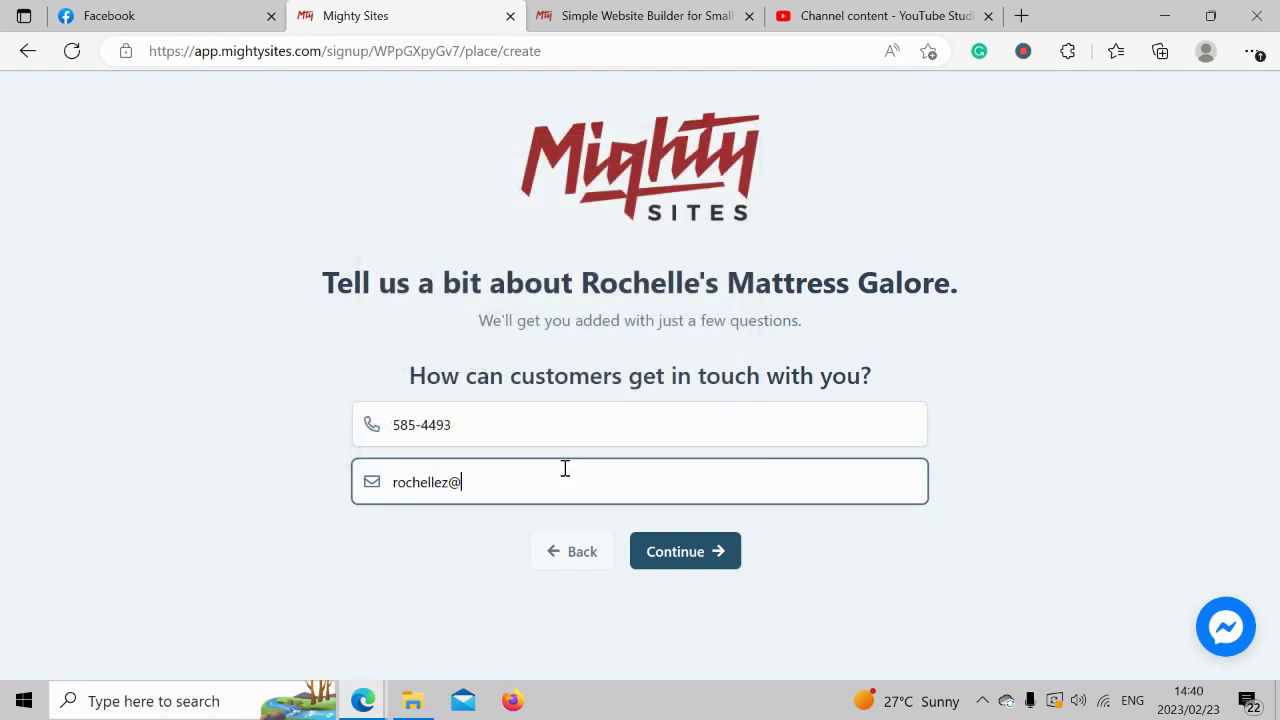
pyautogui.click(730, 555)
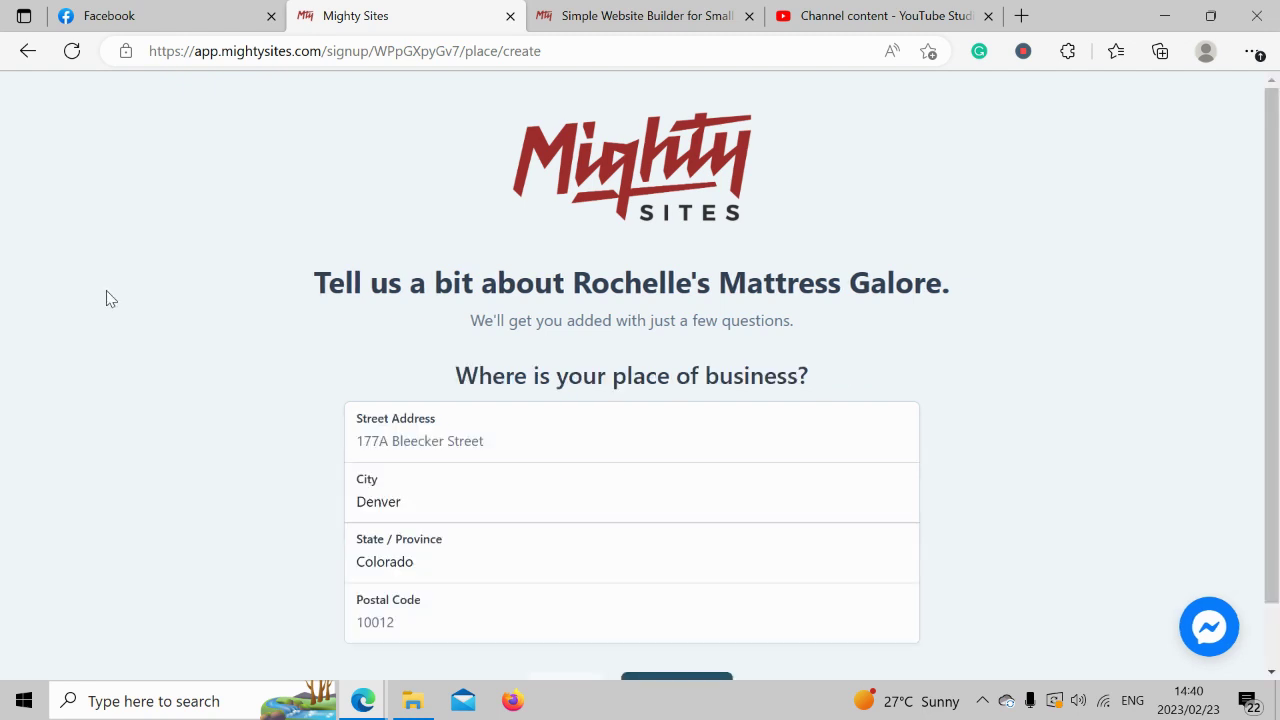
# Replace the street address and postal code with the new values and continue.
pyautogui.moveTo(1274, 289); pyautogui.dragTo(1274, 416)
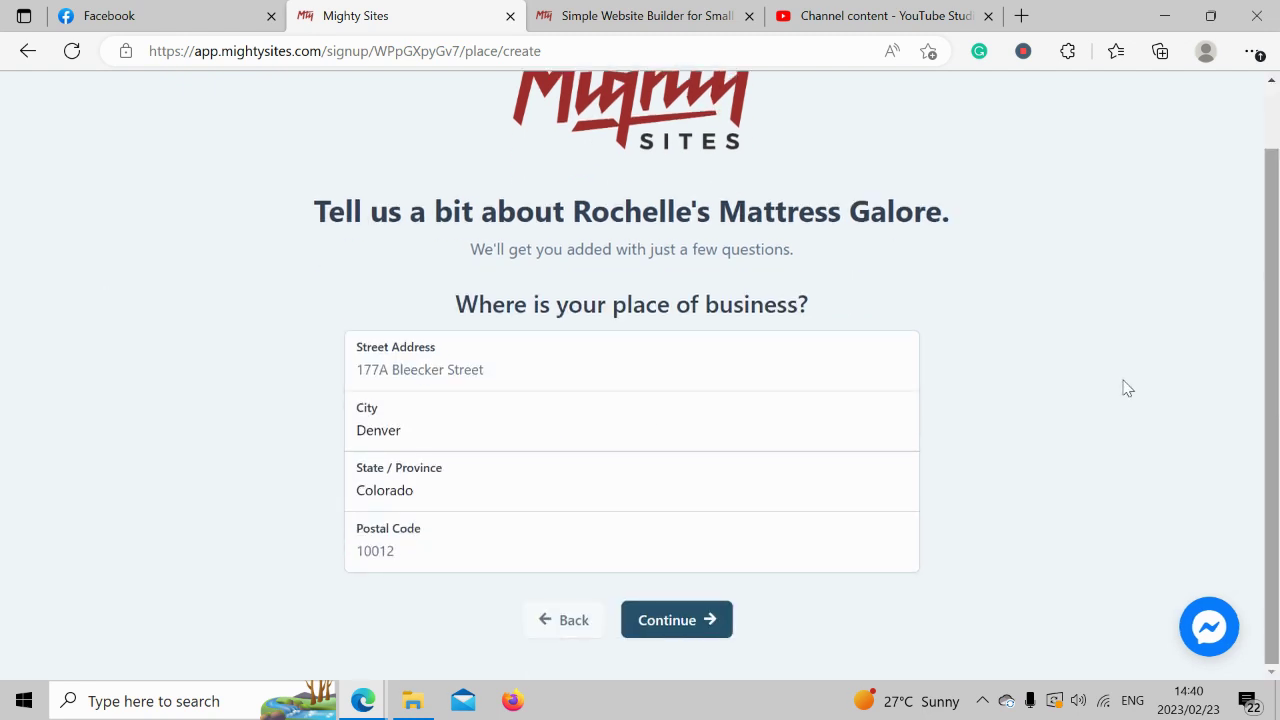
pyautogui.click(489, 369)
pyautogui.press('capslock')
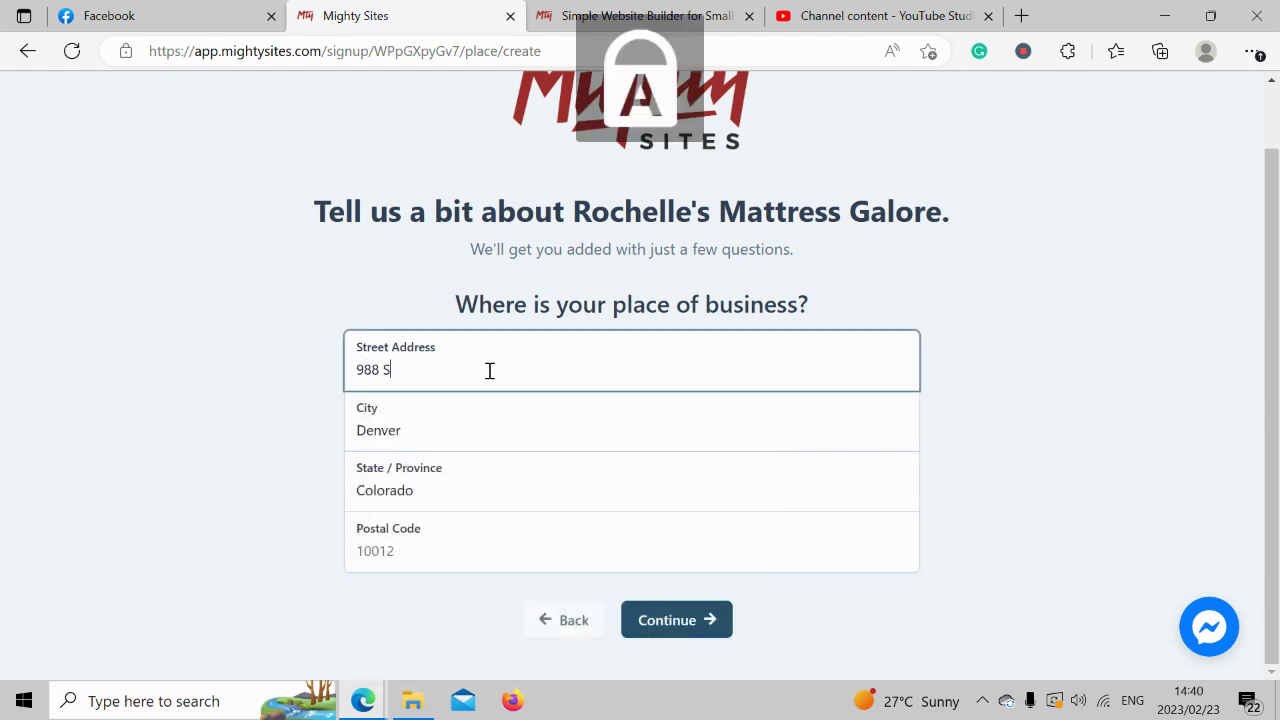
pyautogui.press('capslock')
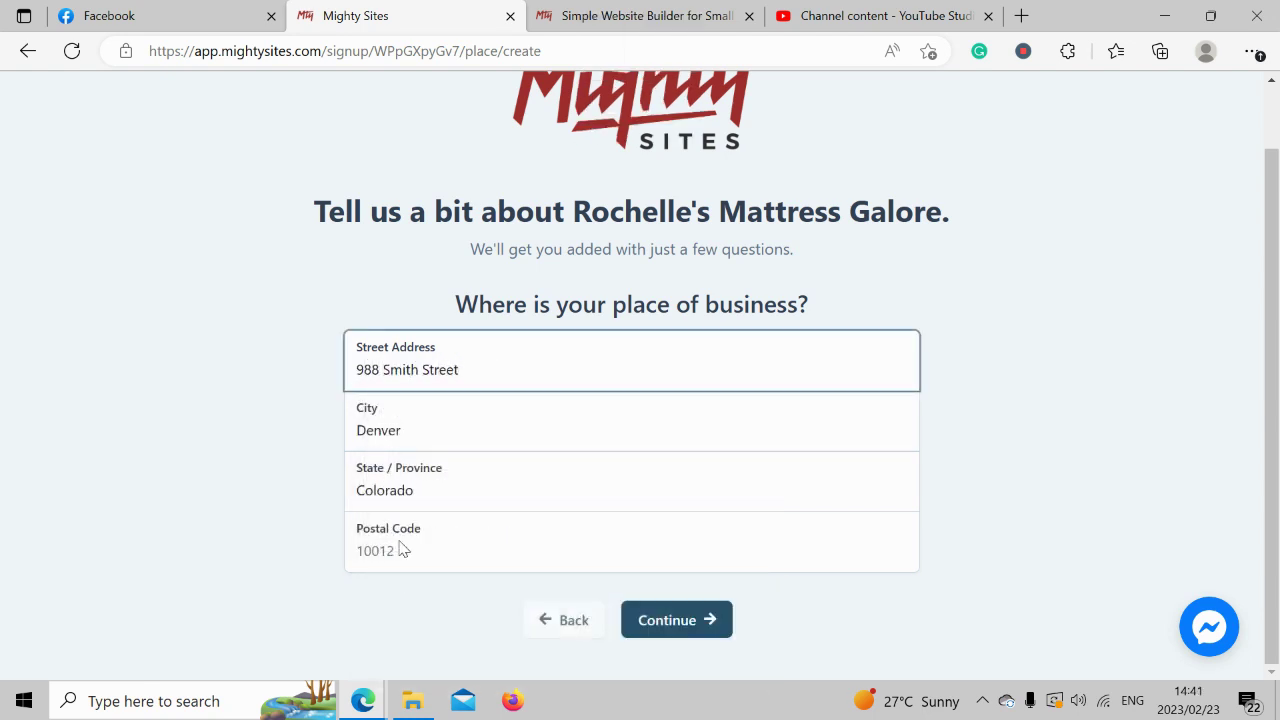
pyautogui.click(427, 559)
pyautogui.write('40695')
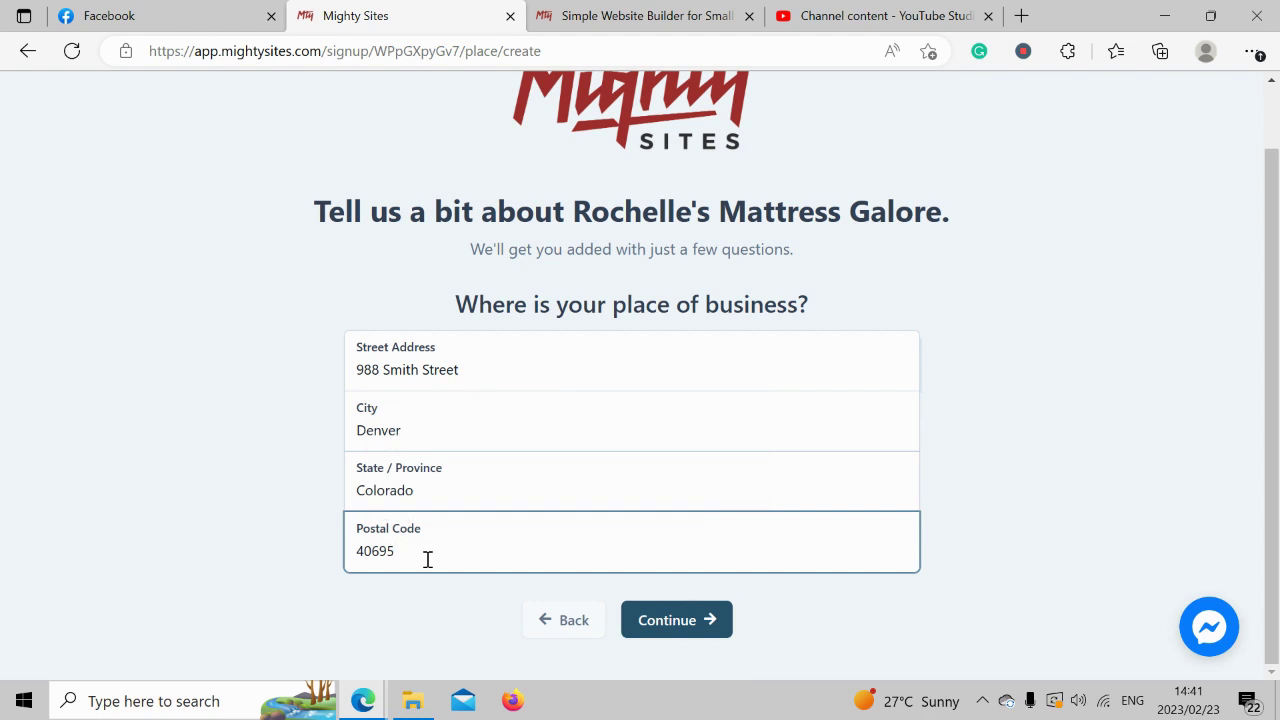
pyautogui.click(672, 624)
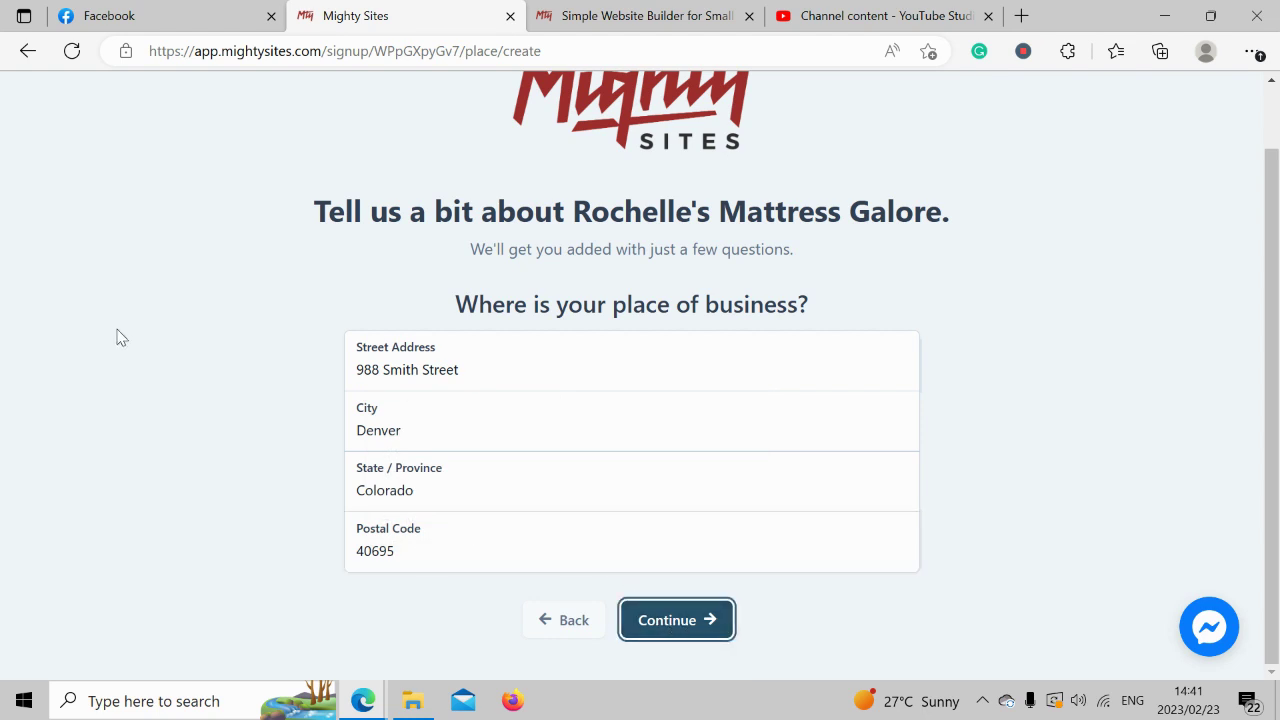
pyautogui.scroll(-1, 116, 337)
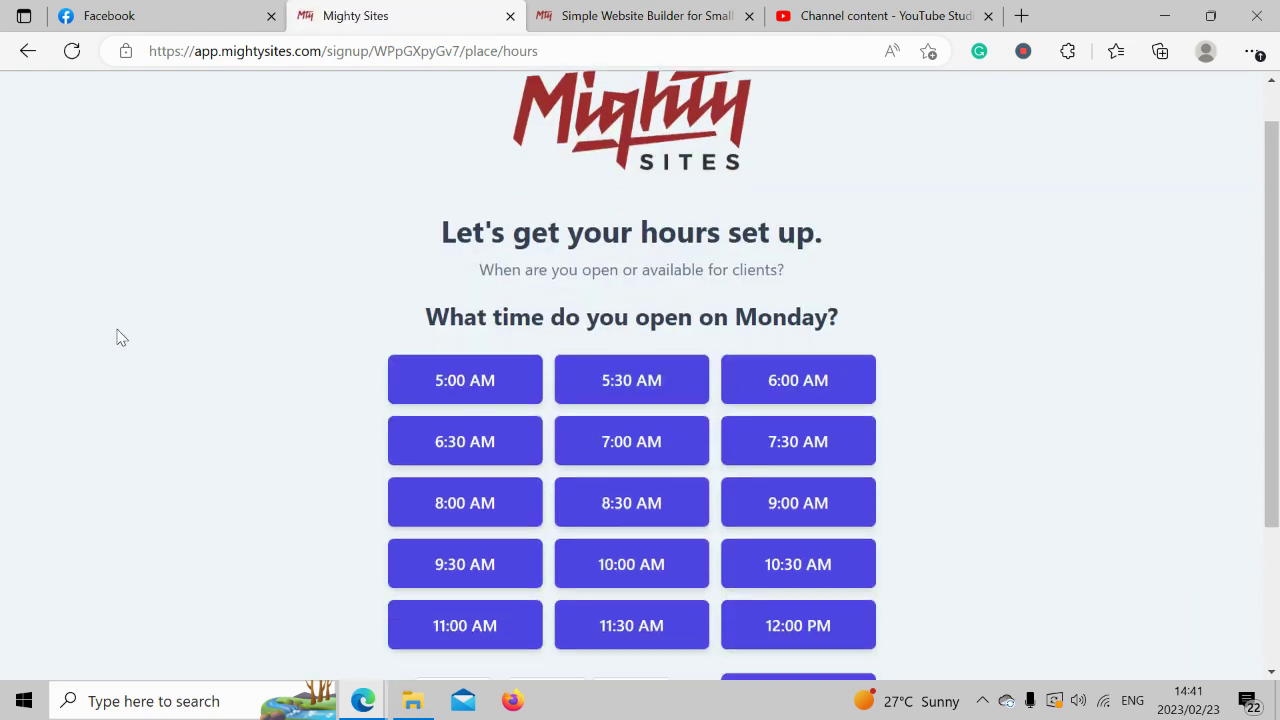
# Set Monday to 9:00 AM–5:00 PM, apply it to Tuesday–Saturday, and mark Sundays closed.
pyautogui.scroll(-1, 117, 337)
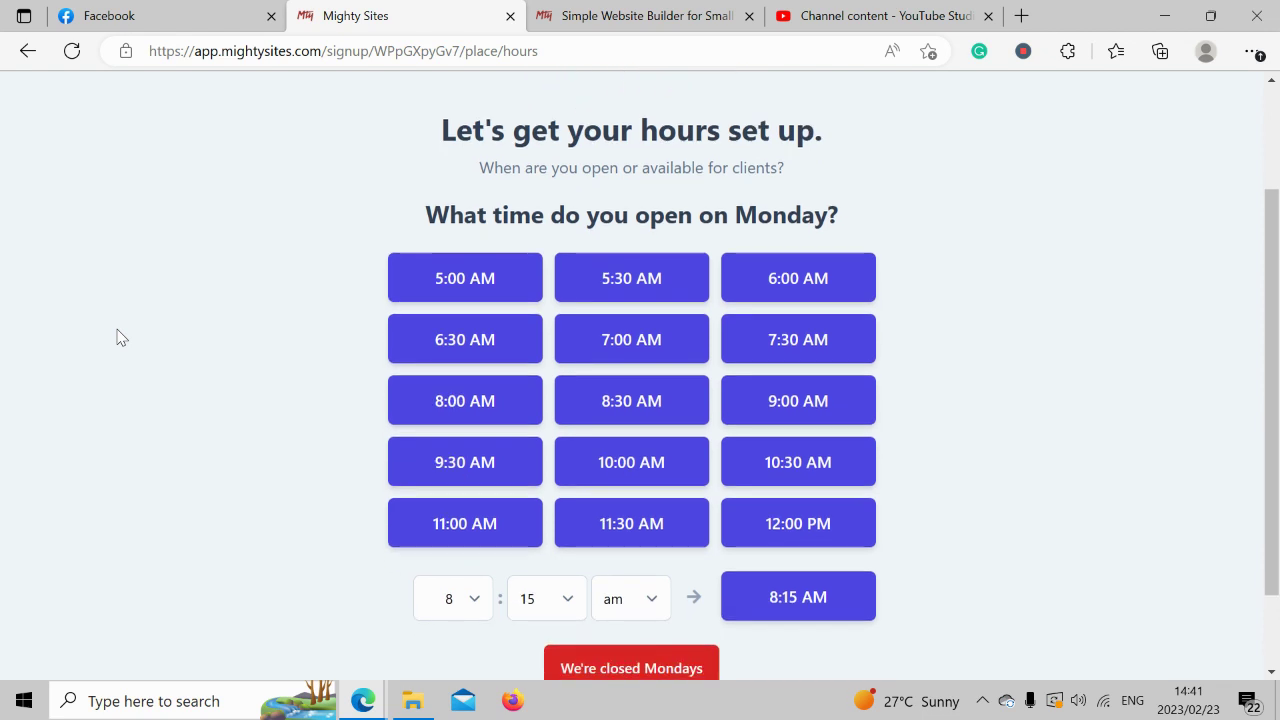
pyautogui.click(831, 393)
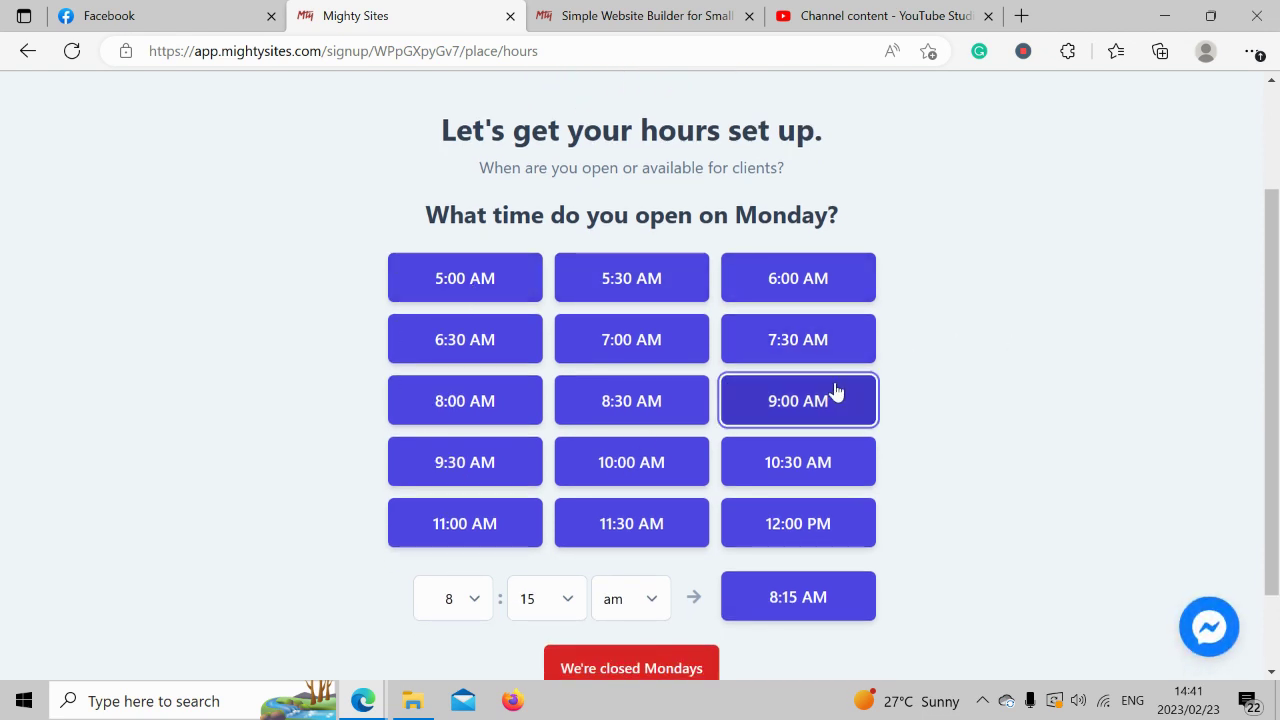
pyautogui.click(608, 270)
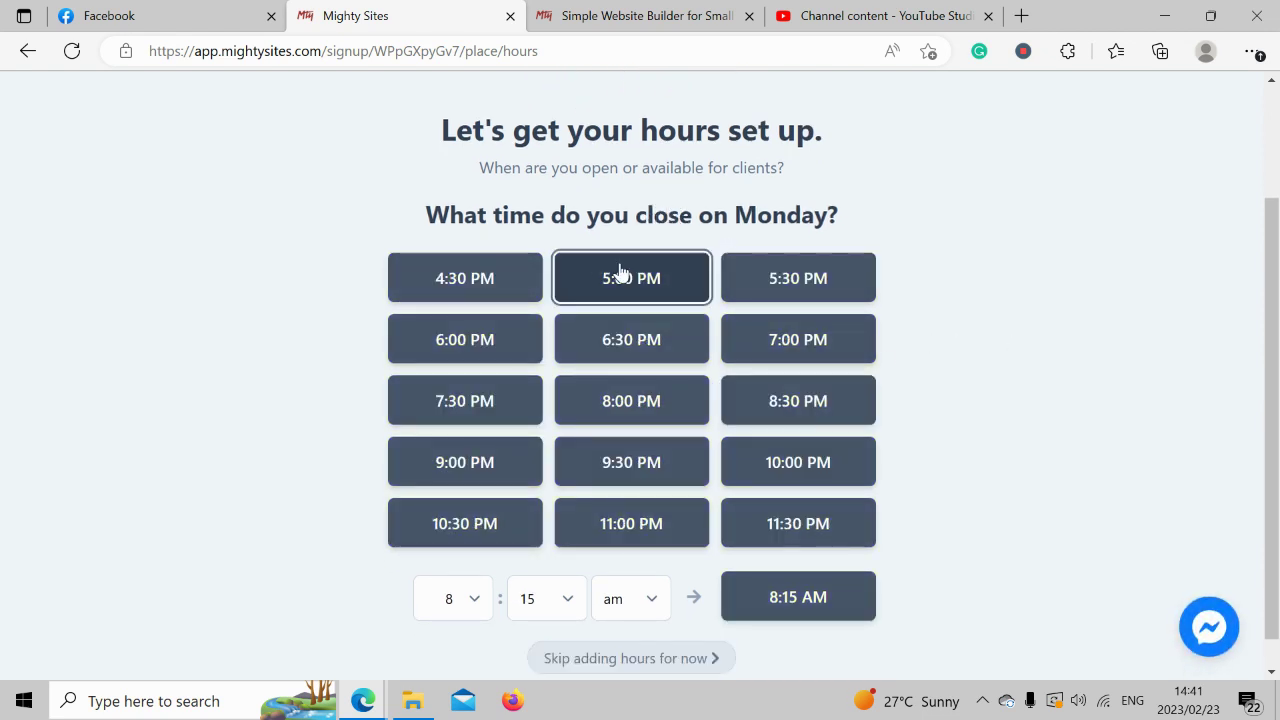
pyautogui.click(601, 318)
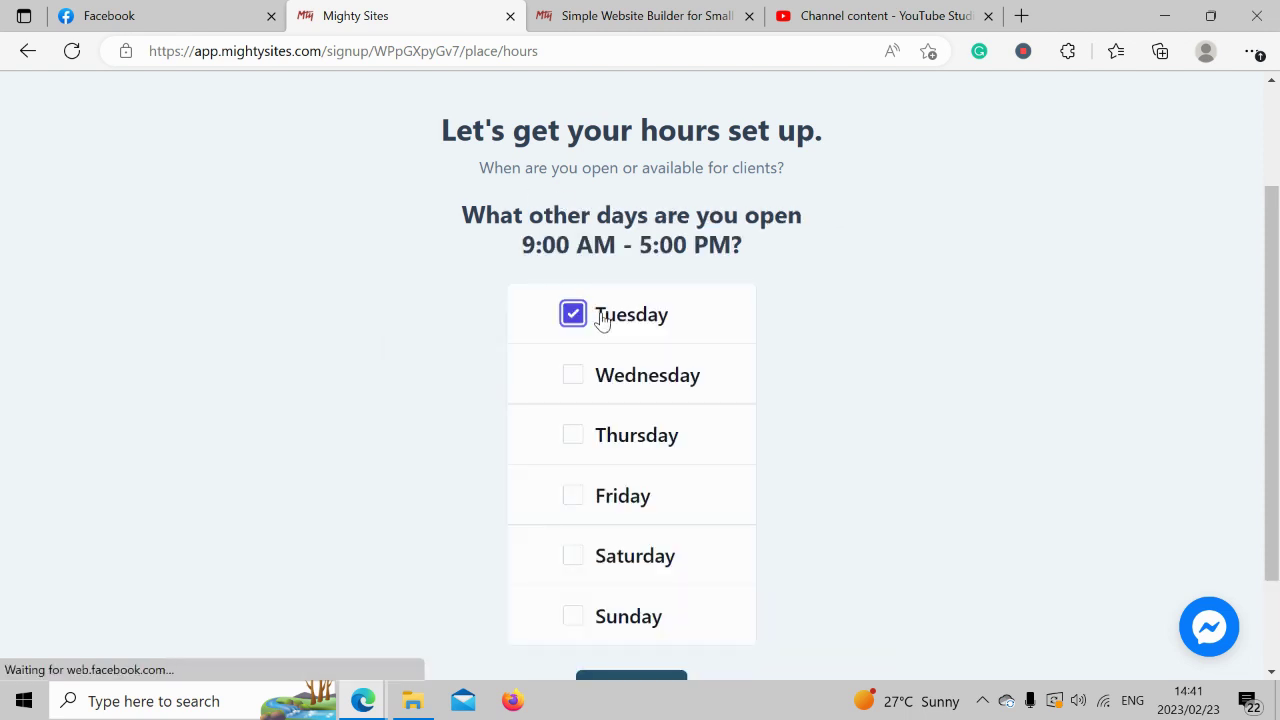
pyautogui.click(632, 378)
pyautogui.click(648, 450)
pyautogui.click(636, 518)
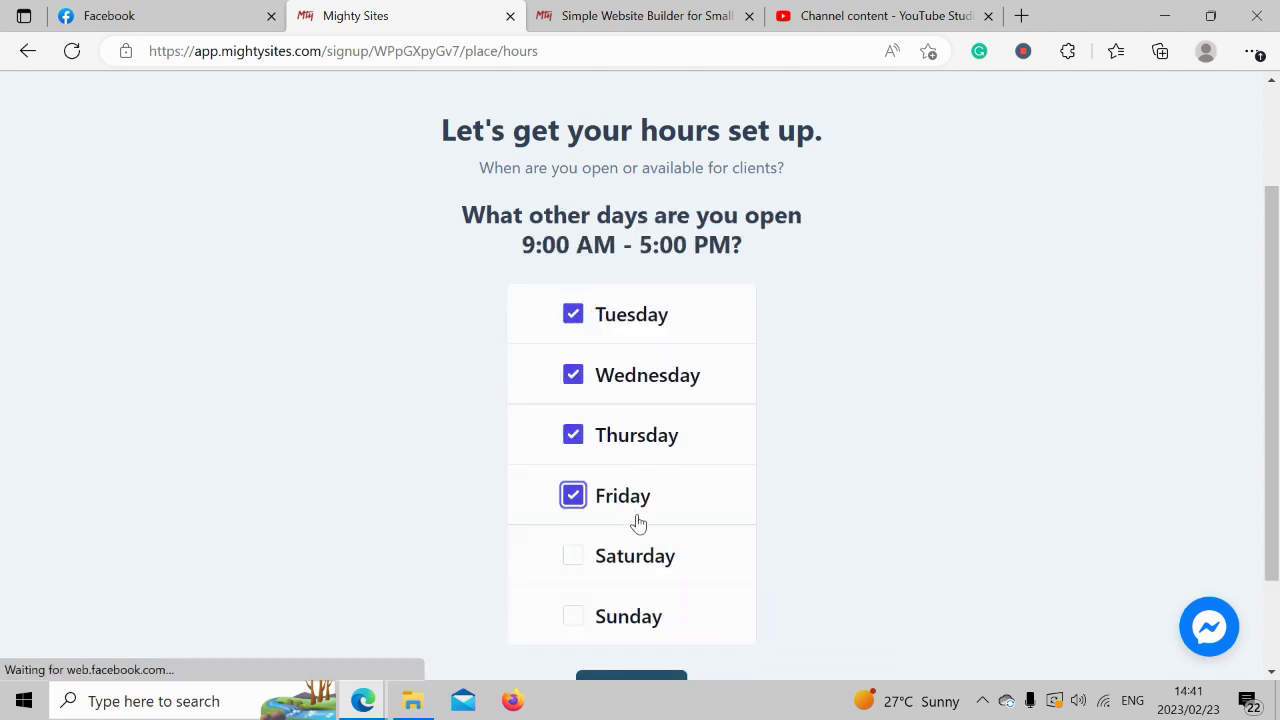
pyautogui.click(658, 572)
pyautogui.scroll(-1, 707, 487)
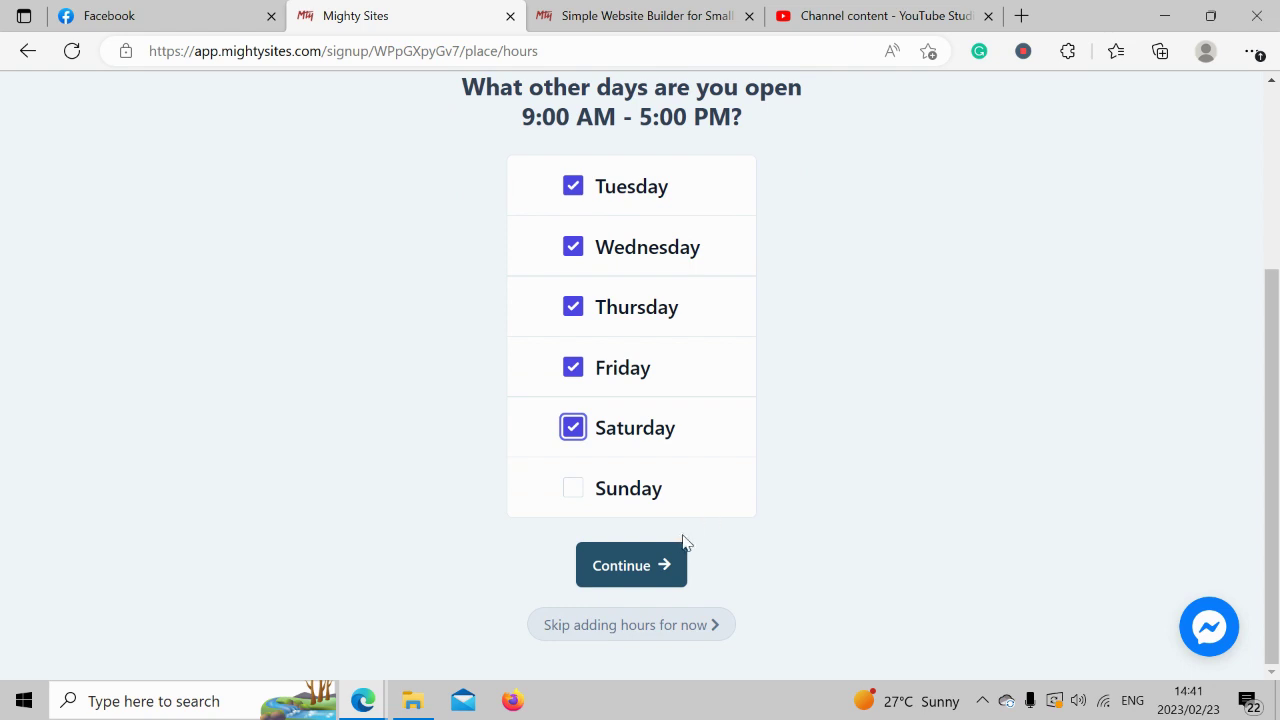
pyautogui.click(657, 563)
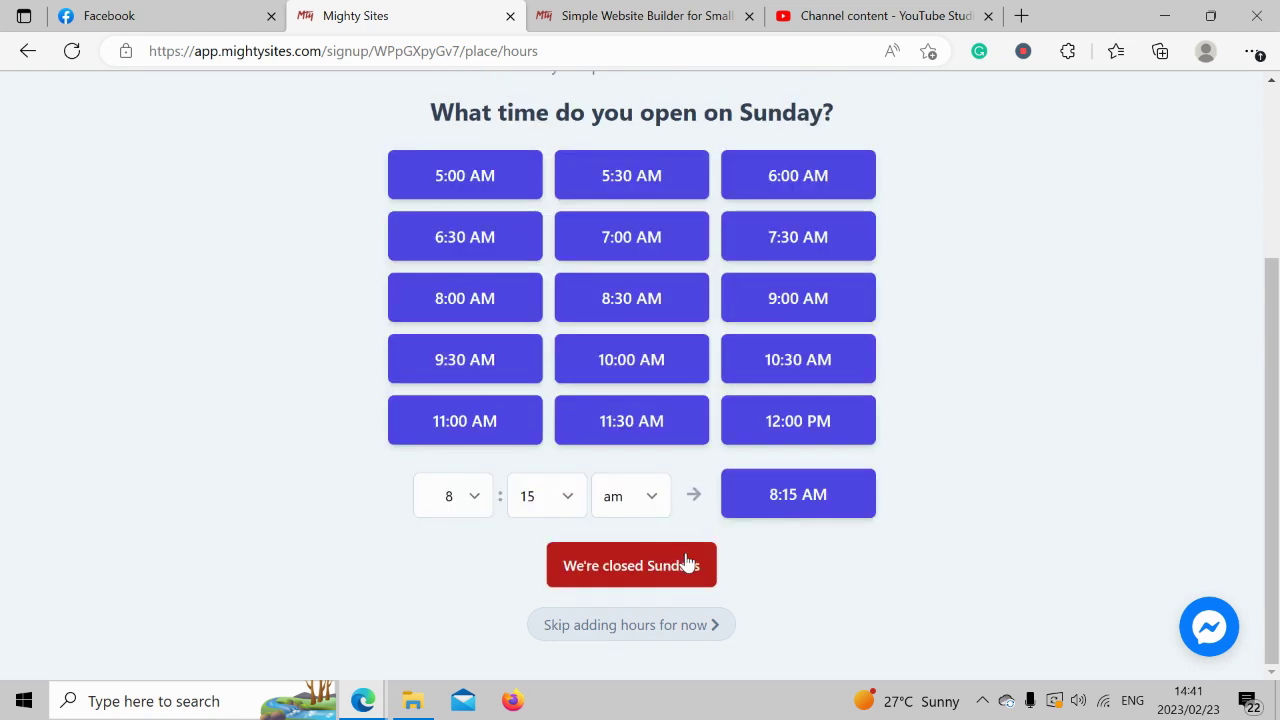
pyautogui.click(655, 564)
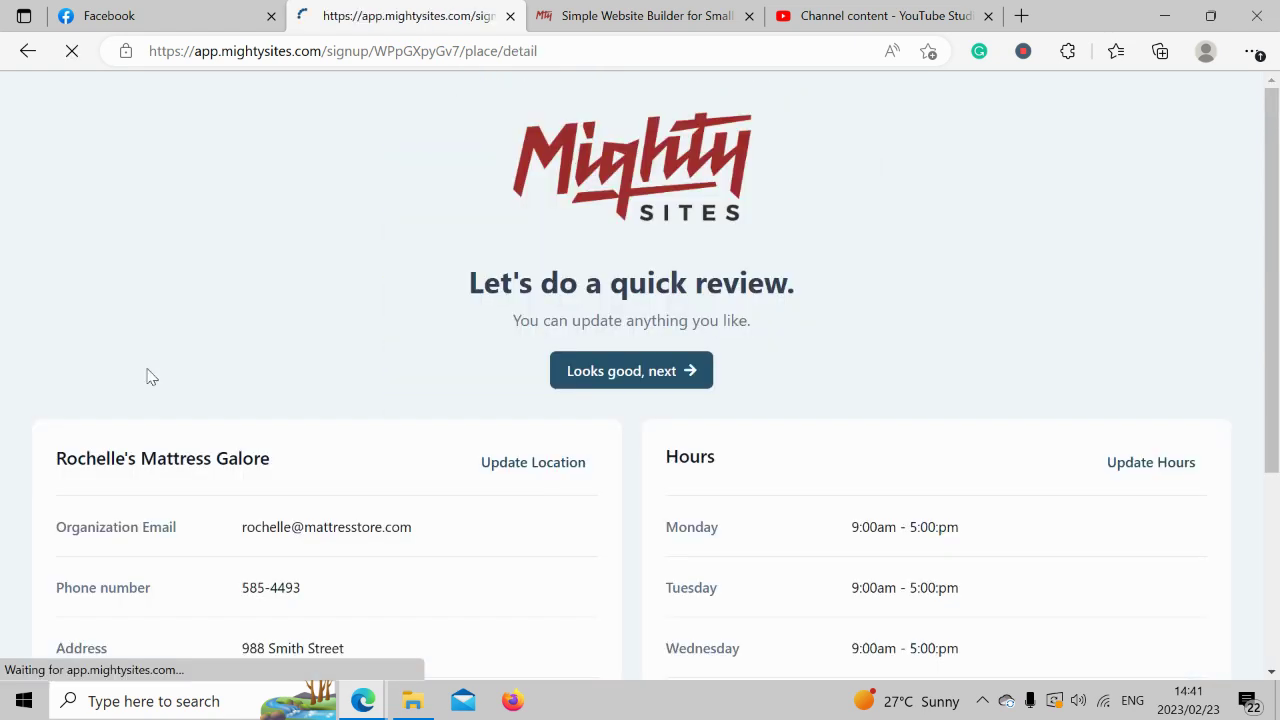
# Check the review summary and accept it with 'Looks good, next'.
pyautogui.scroll(-3, 151, 374)
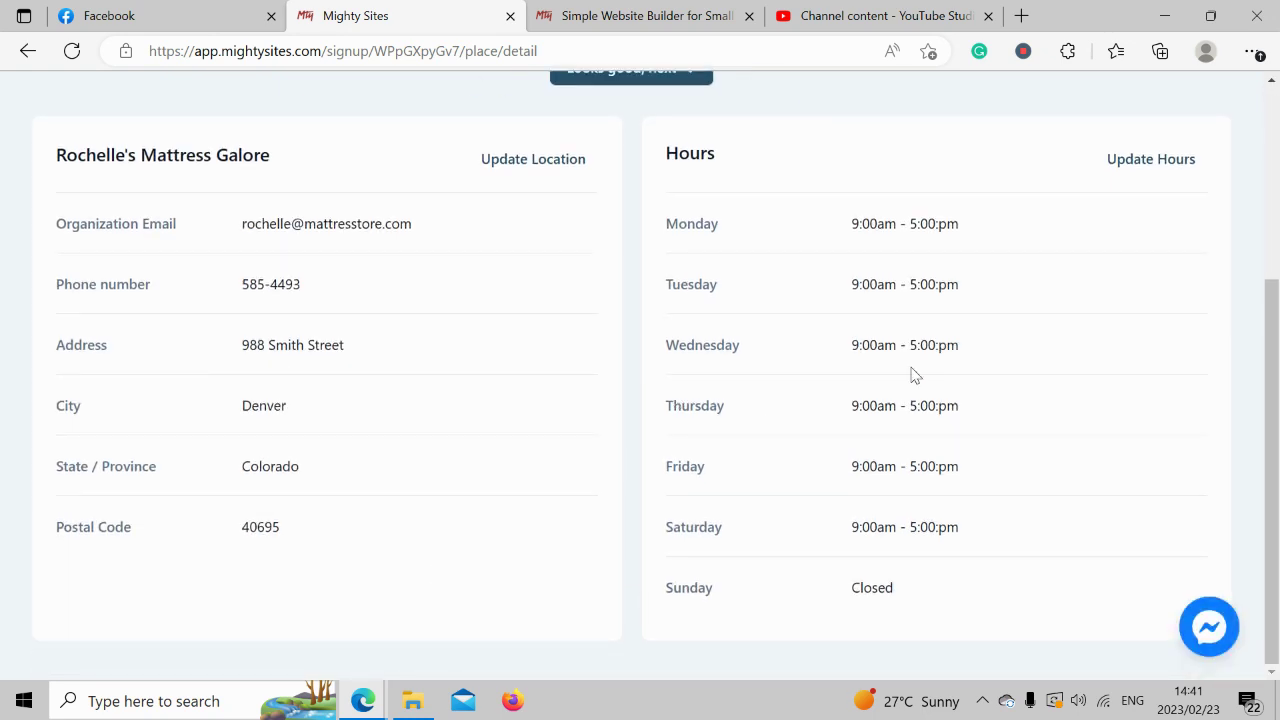
pyautogui.scroll(2, 912, 368)
pyautogui.click(586, 232)
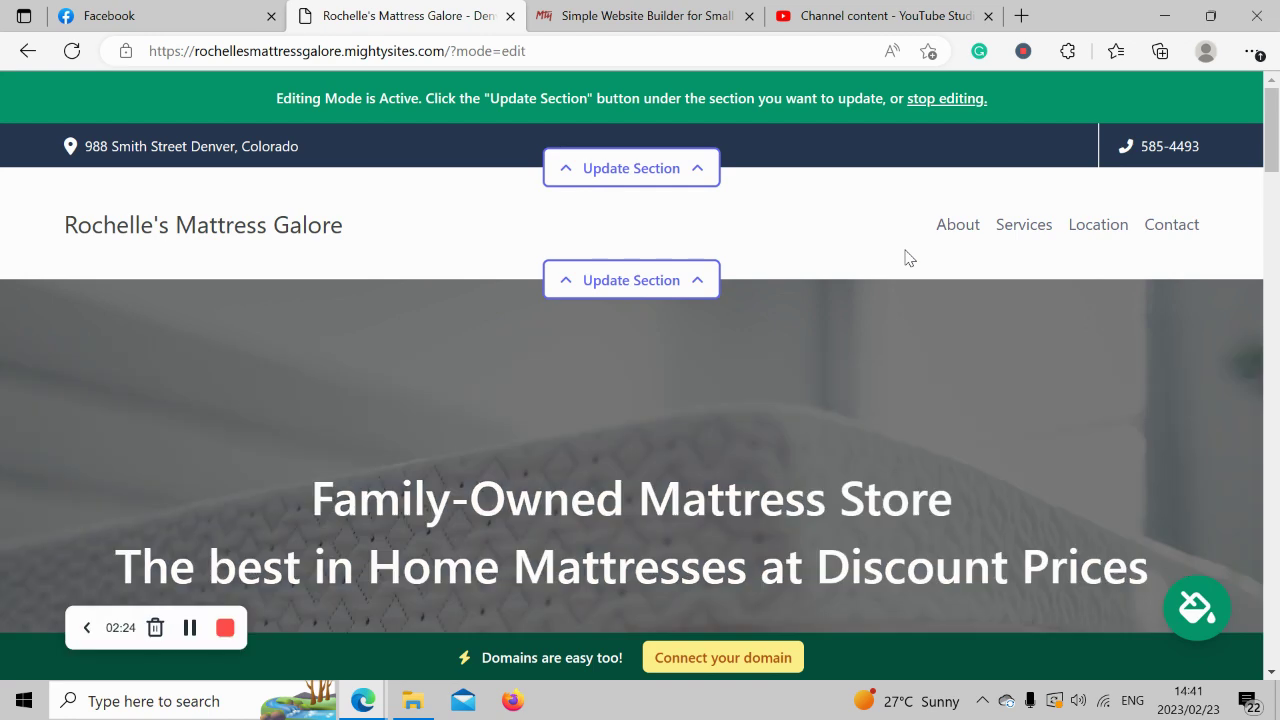
# Scroll down the generated page and select the About Us paragraphs to review them.
pyautogui.scroll(-4, 907, 257)
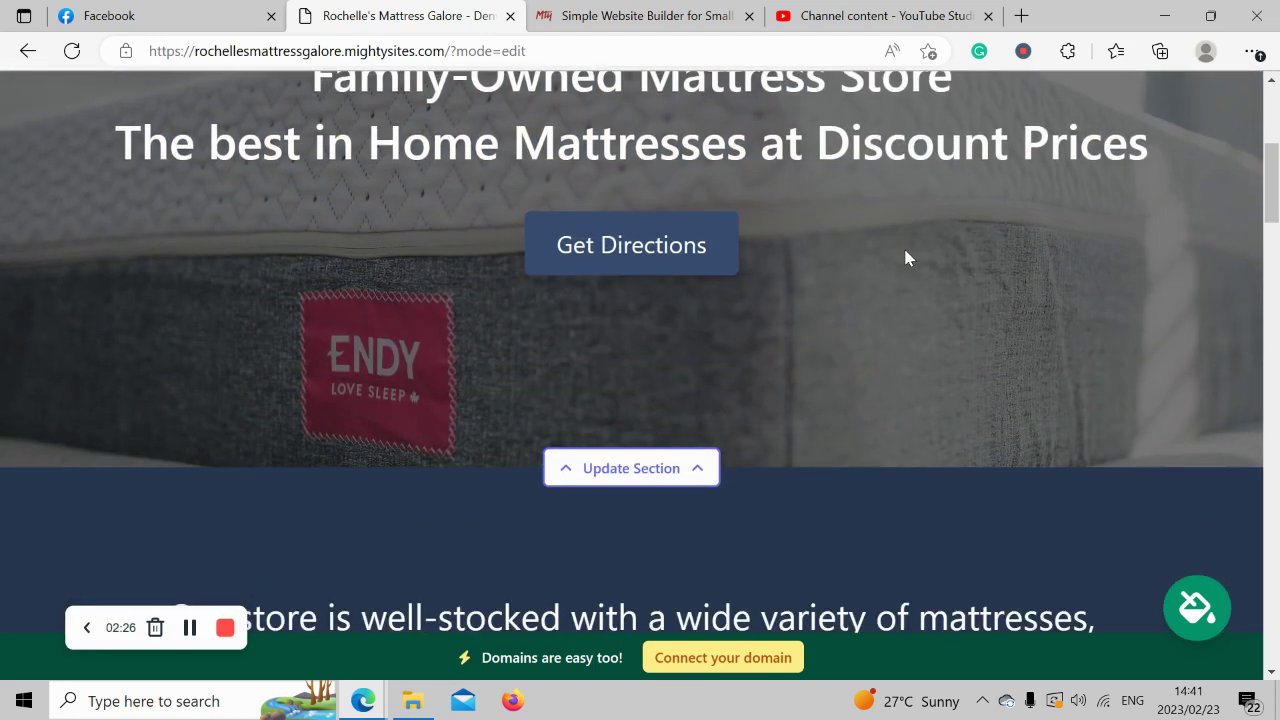
pyautogui.scroll(-8, 907, 257)
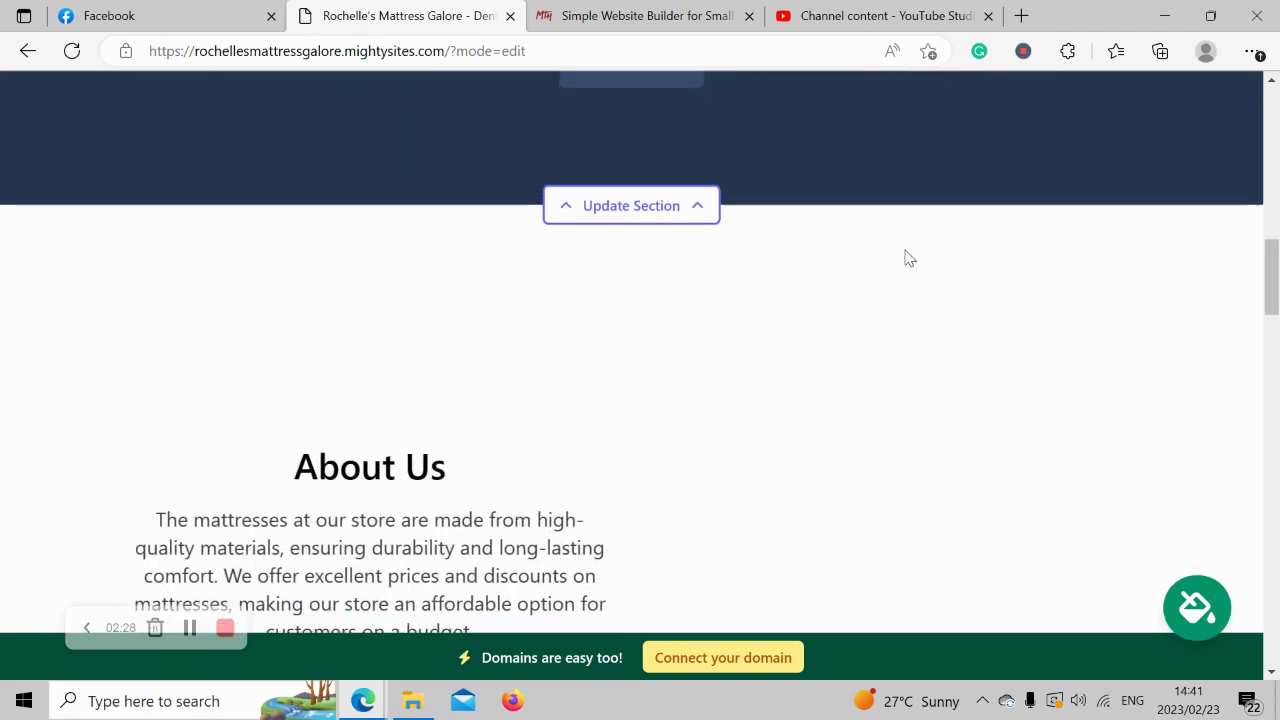
pyautogui.scroll(-2, 907, 257)
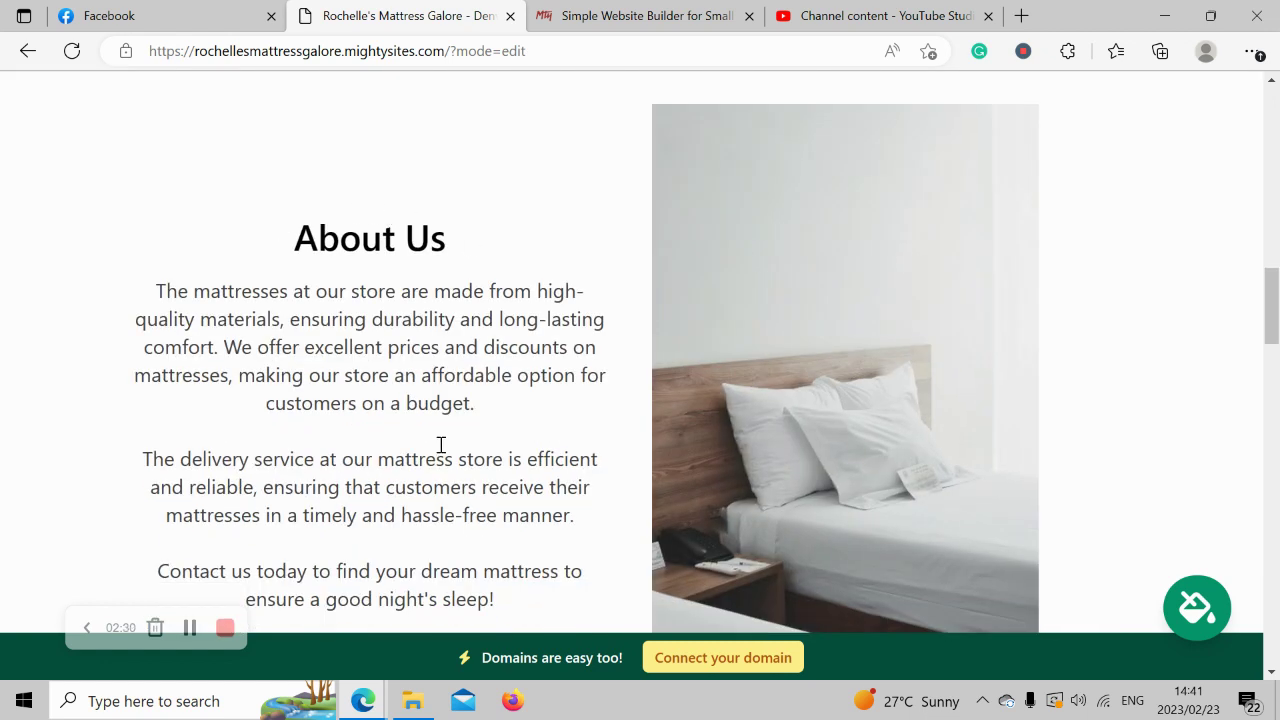
pyautogui.tripleClick(440, 445)
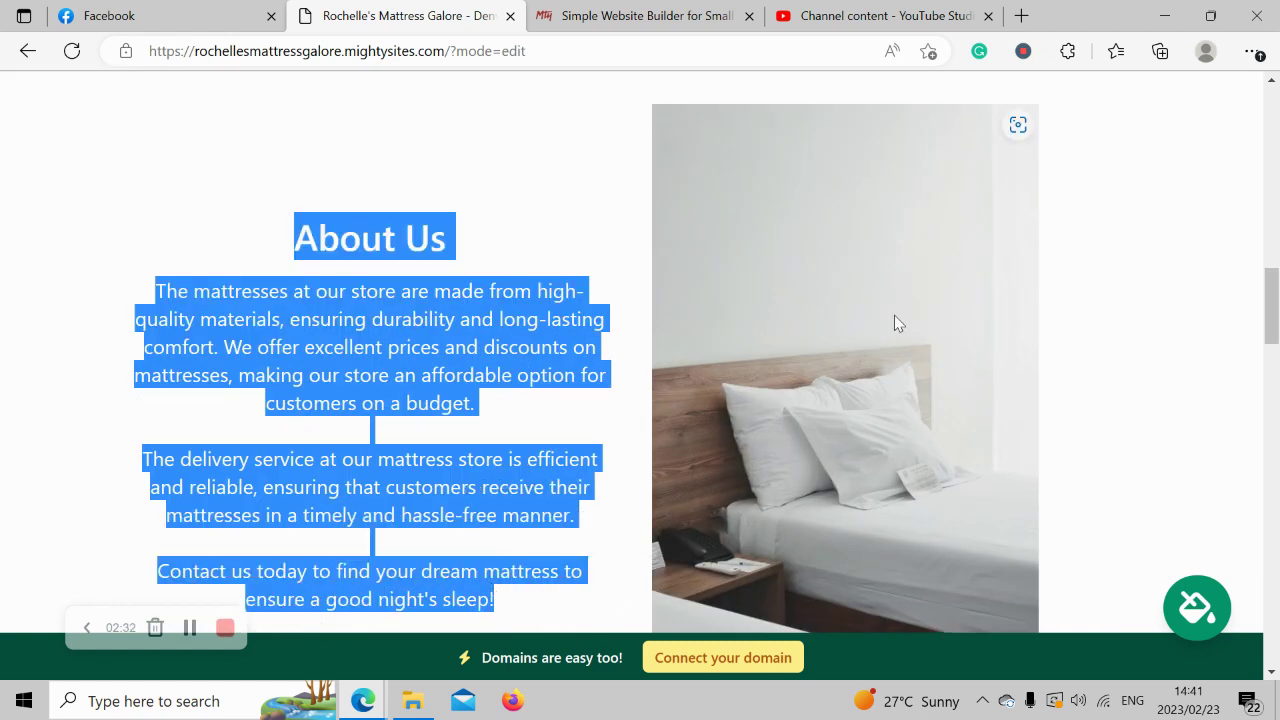
pyautogui.scroll(-3, 960, 460)
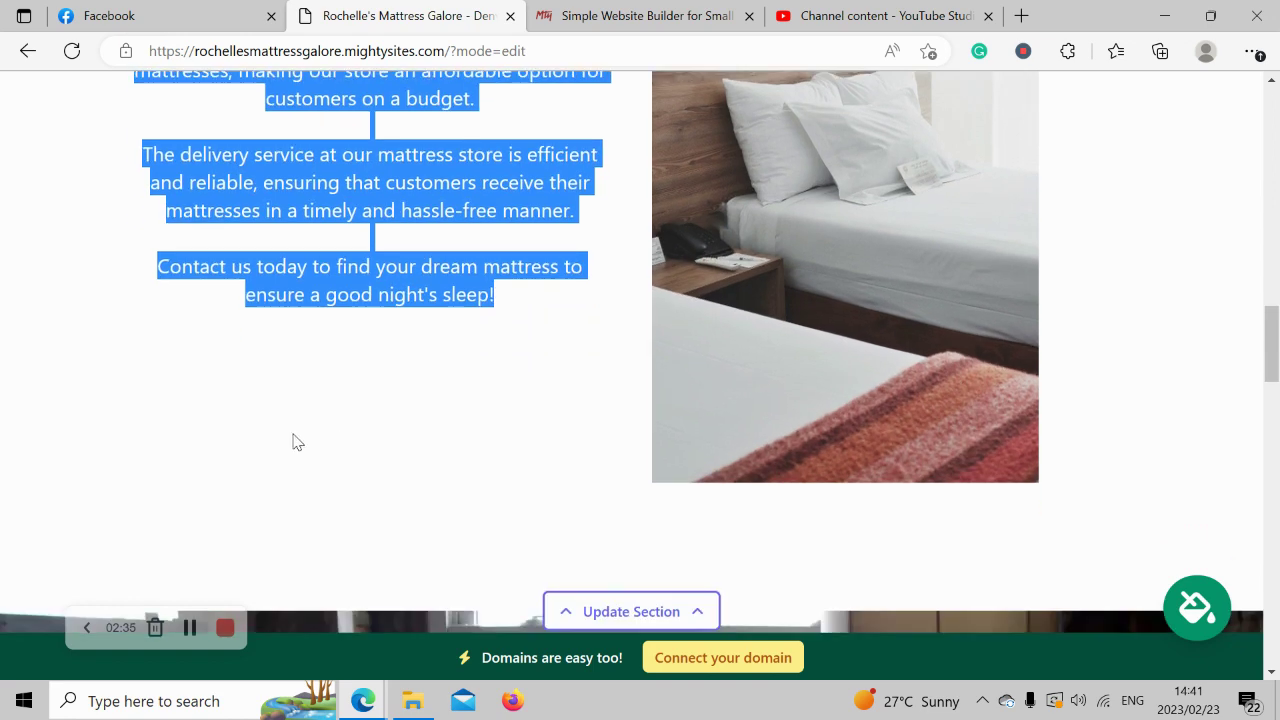
pyautogui.click(296, 441)
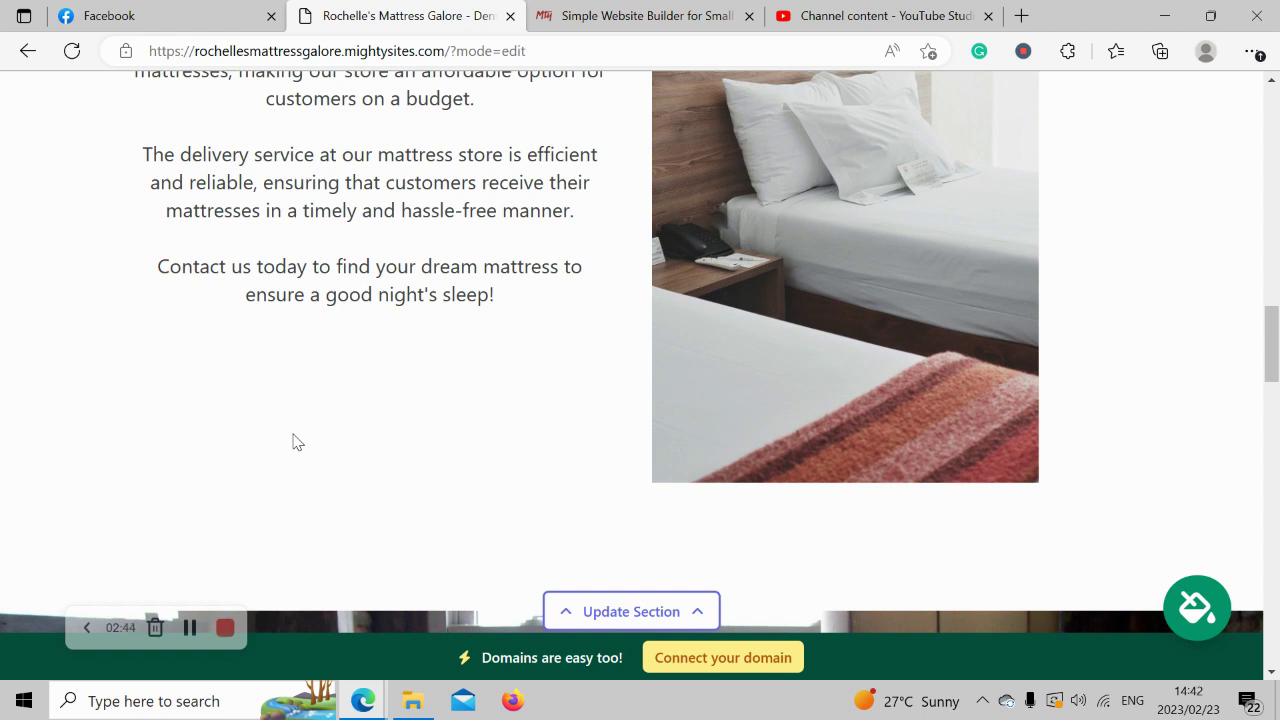
pyautogui.scroll(-1, 297, 441)
pyautogui.scroll(2, 295, 438)
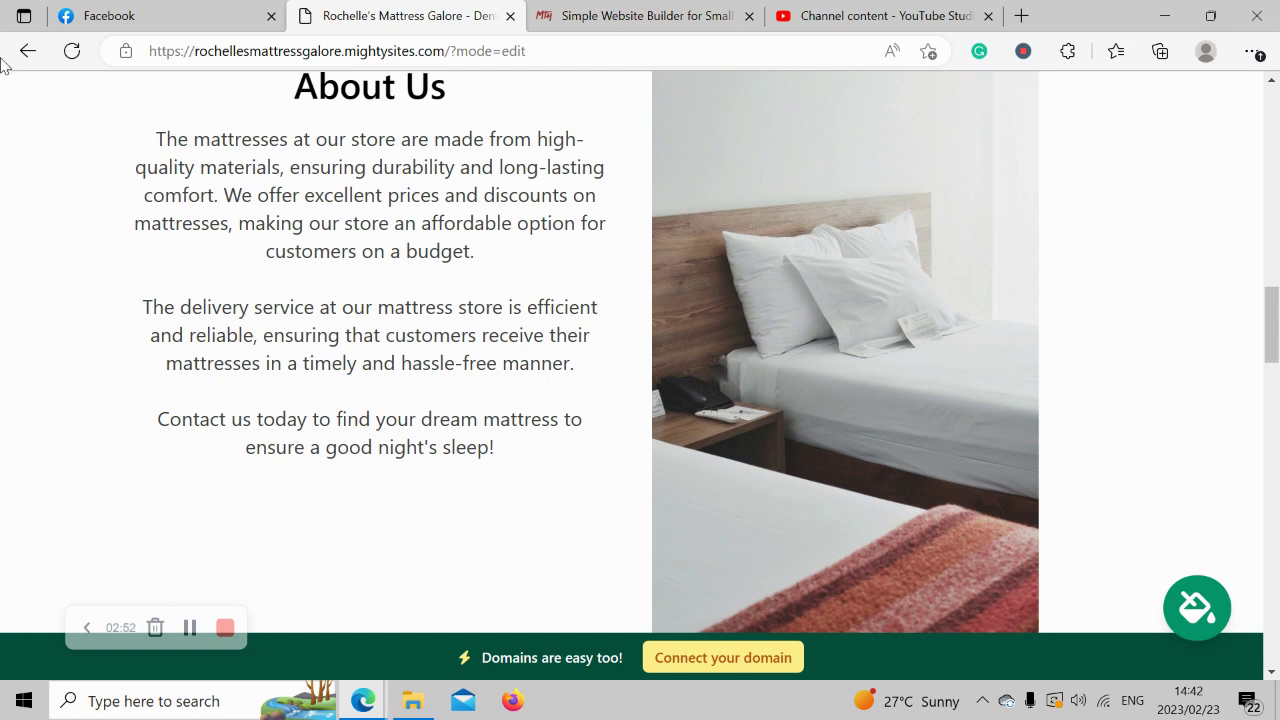
pyautogui.moveTo(156, 139); pyautogui.dragTo(526, 491)
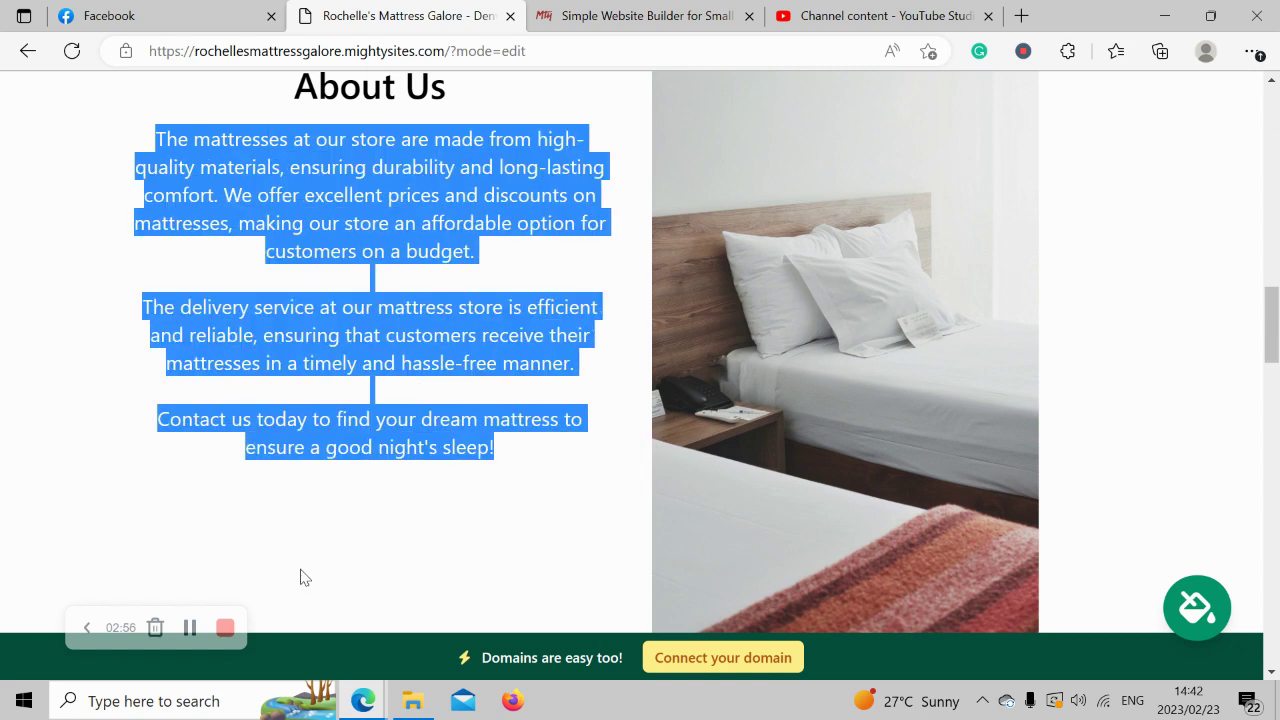
pyautogui.click(302, 576)
# Scroll back up to the header and mattress hero section.
pyautogui.scroll(2, 304, 577)
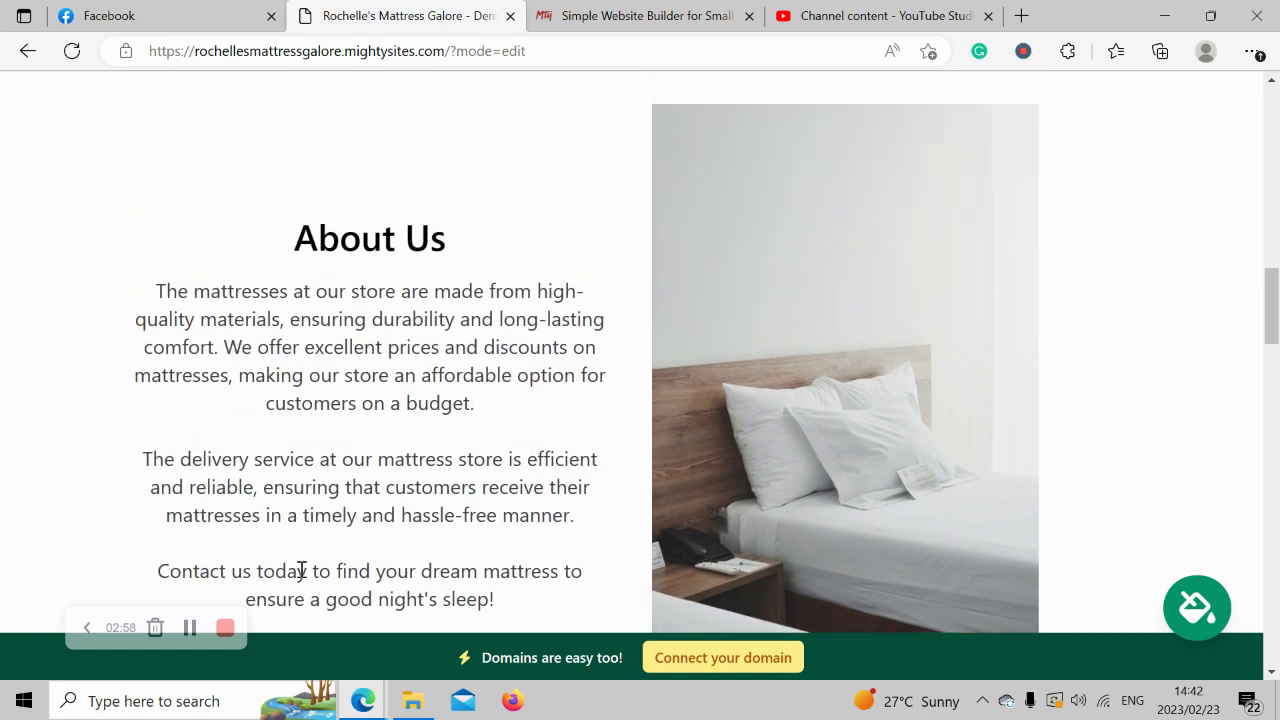
pyautogui.scroll(-4, 304, 577)
pyautogui.scroll(-7, 300, 570)
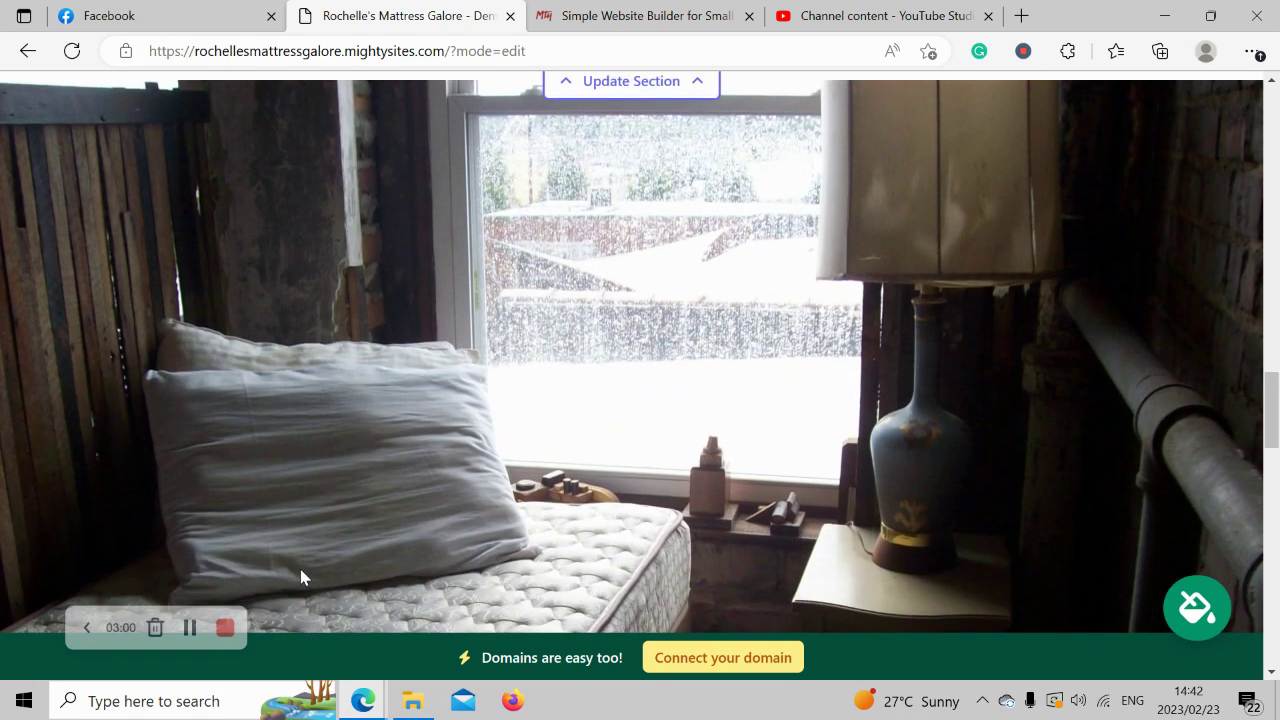
pyautogui.scroll(5, 304, 577)
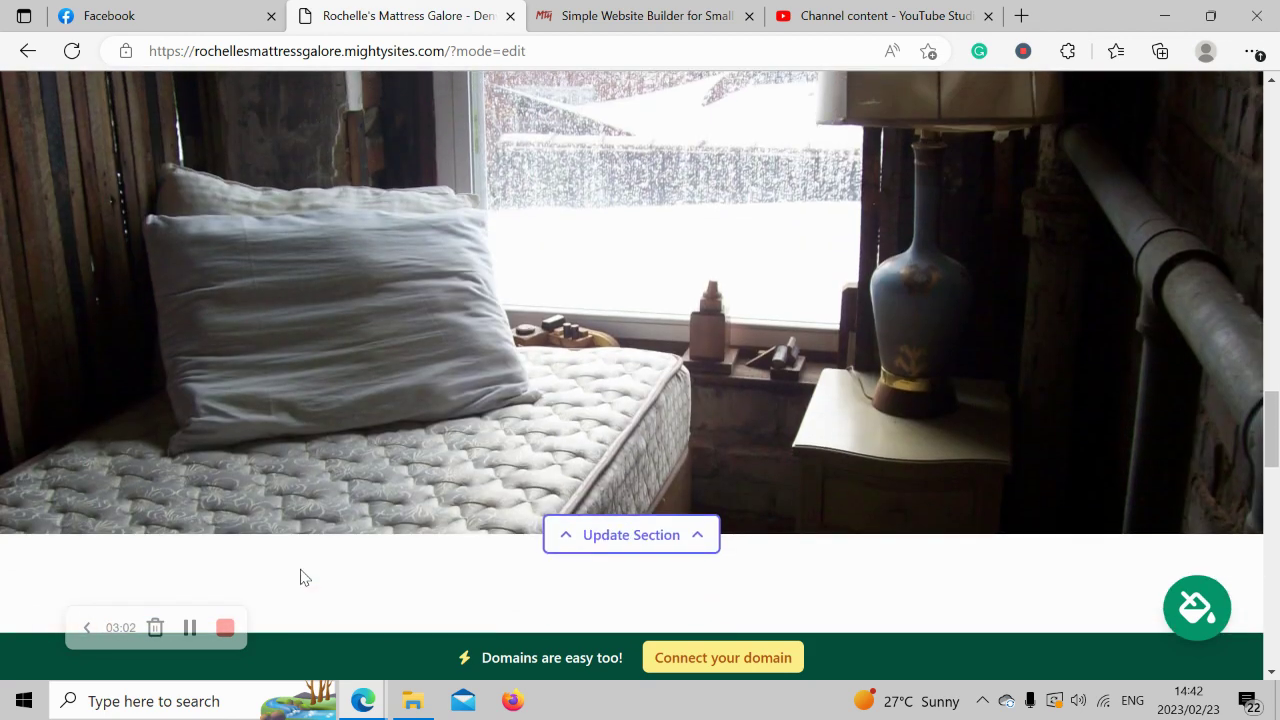
pyautogui.scroll(8, 300, 577)
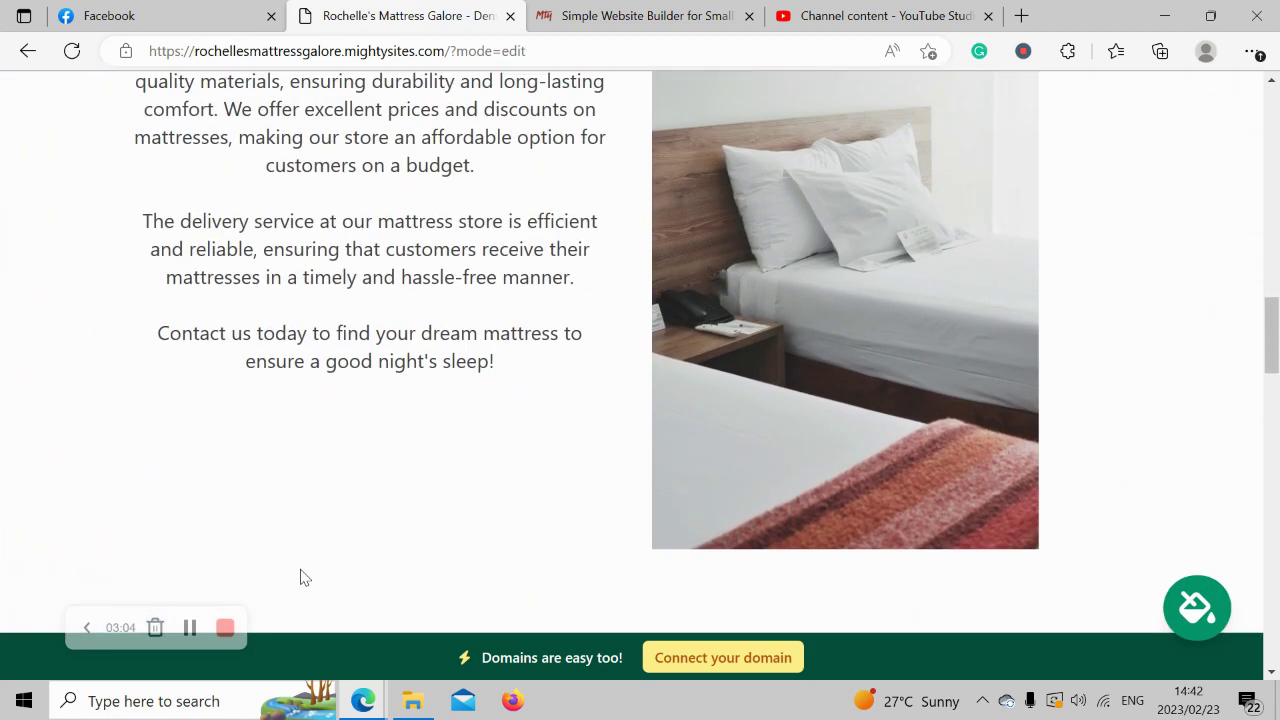
pyautogui.scroll(8, 304, 577)
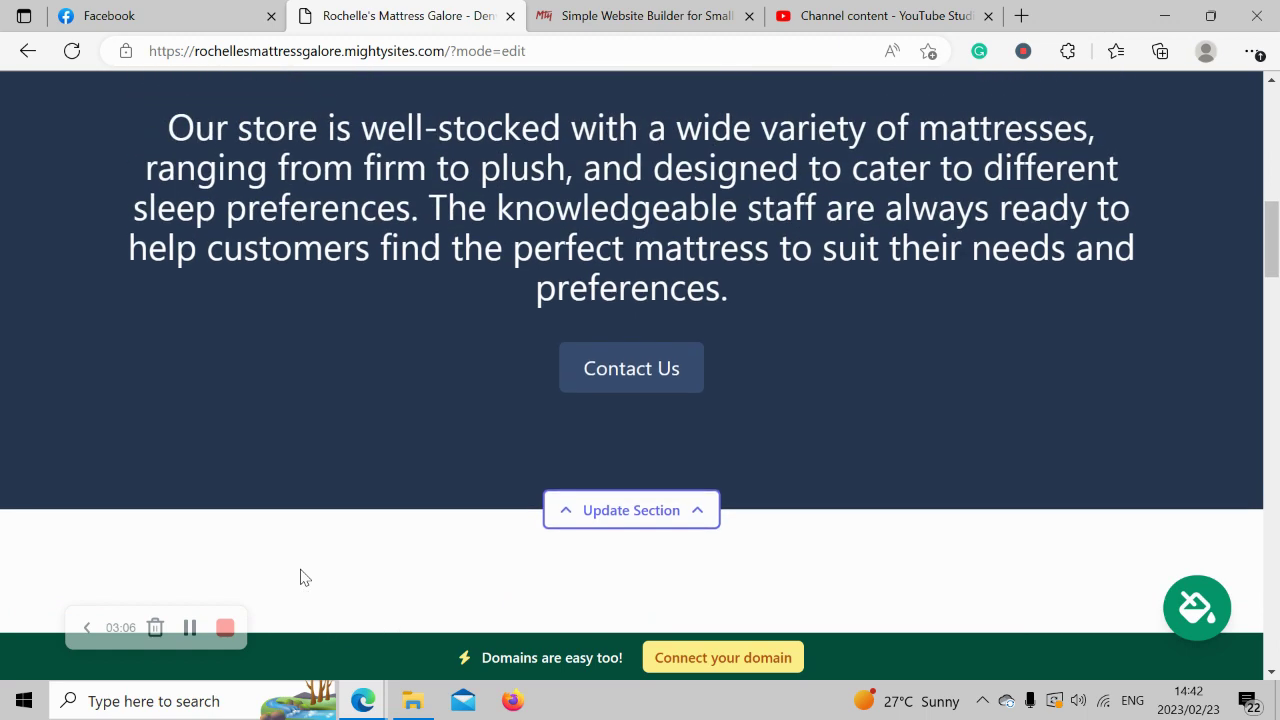
pyautogui.scroll(5, 302, 577)
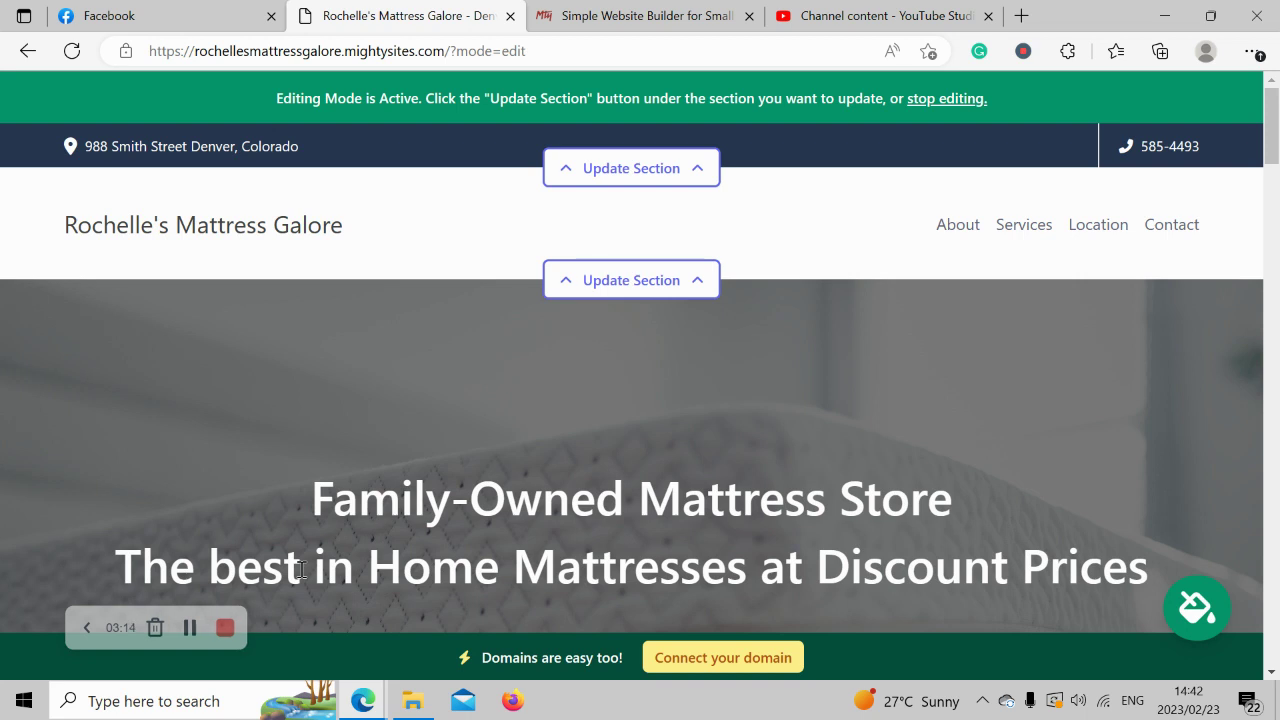
# Turn on 'Show email on site' for the top contact bar and save the location.
pyautogui.click(655, 163)
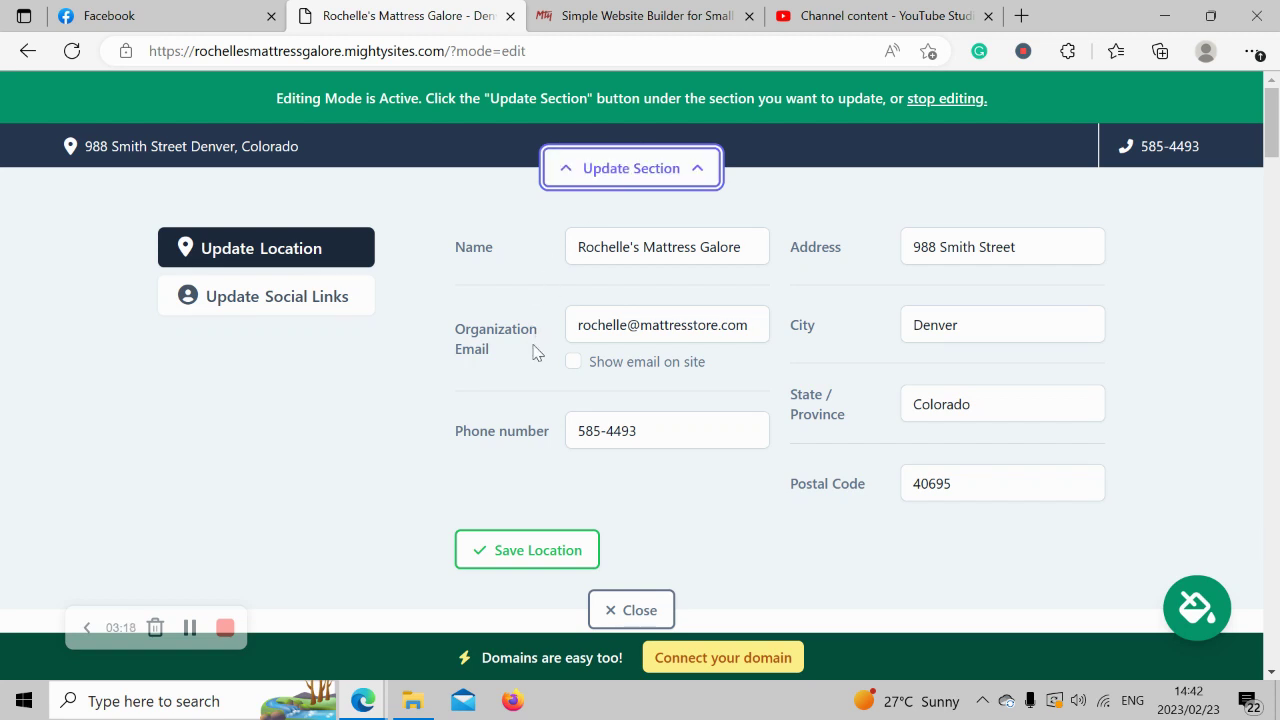
pyautogui.click(574, 364)
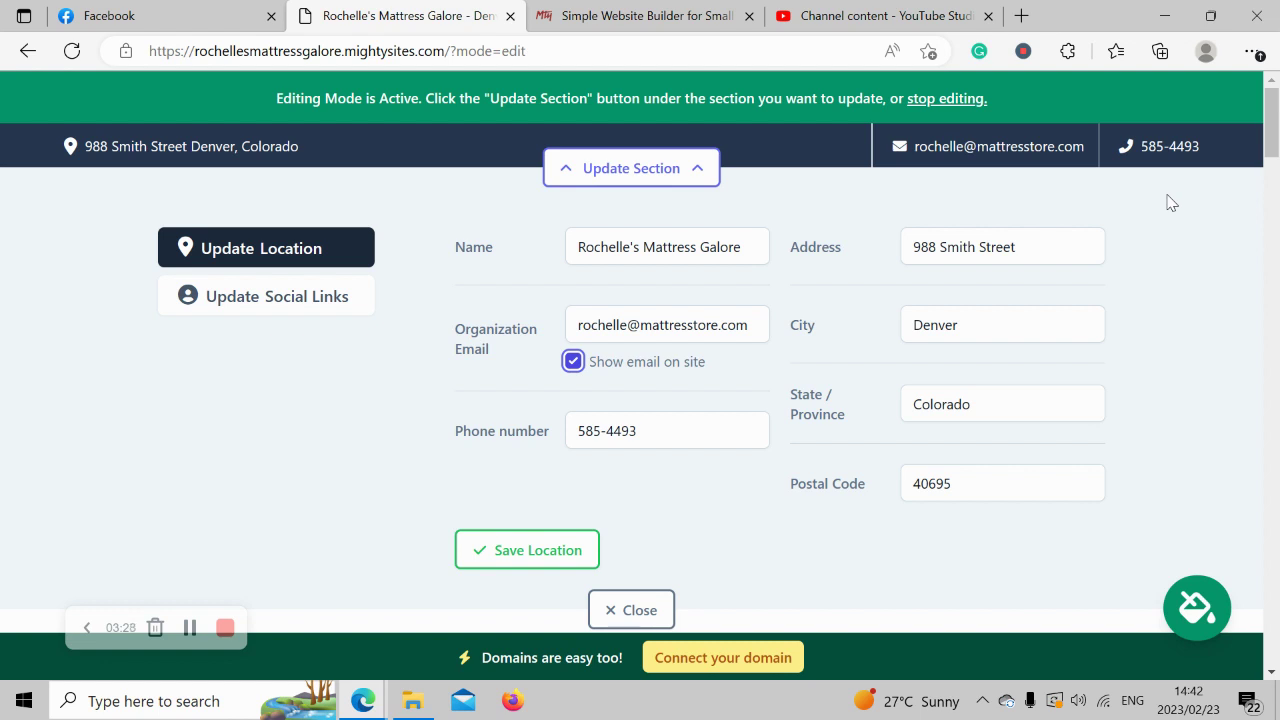
pyautogui.click(545, 560)
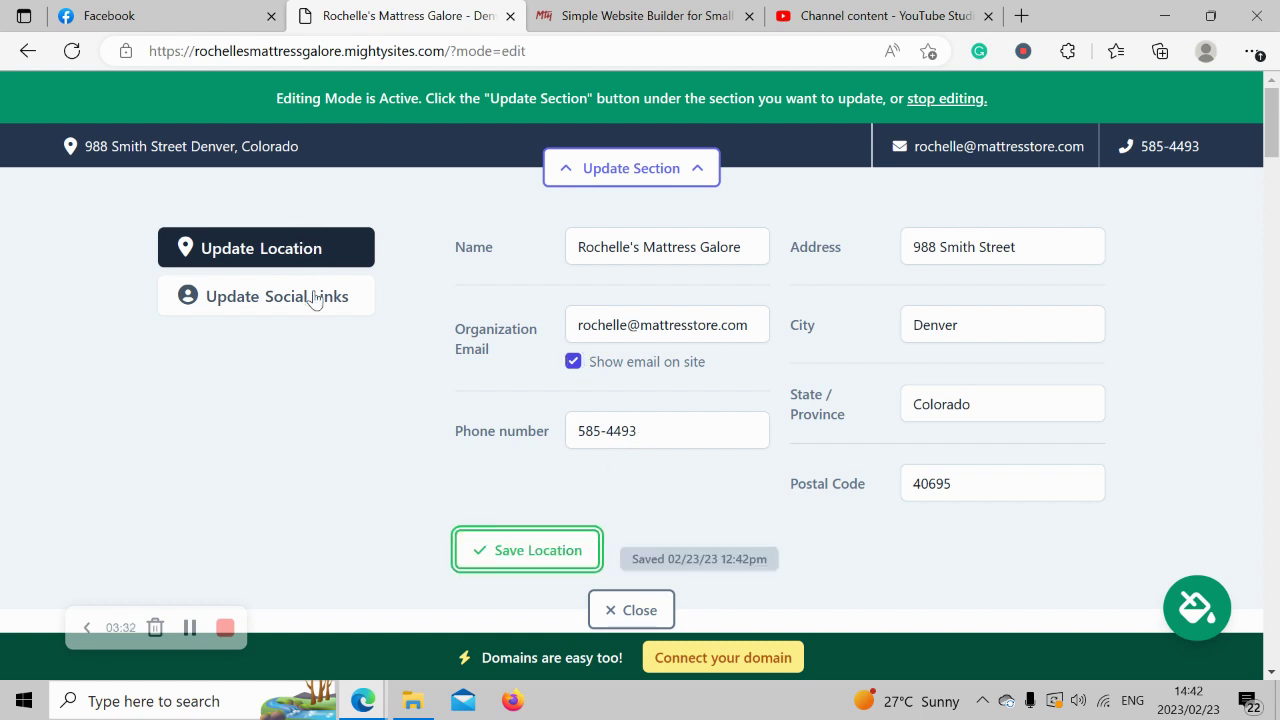
# Add the Instagram handle 'mightysites' in Social Links, save it, and close.
pyautogui.click(315, 297)
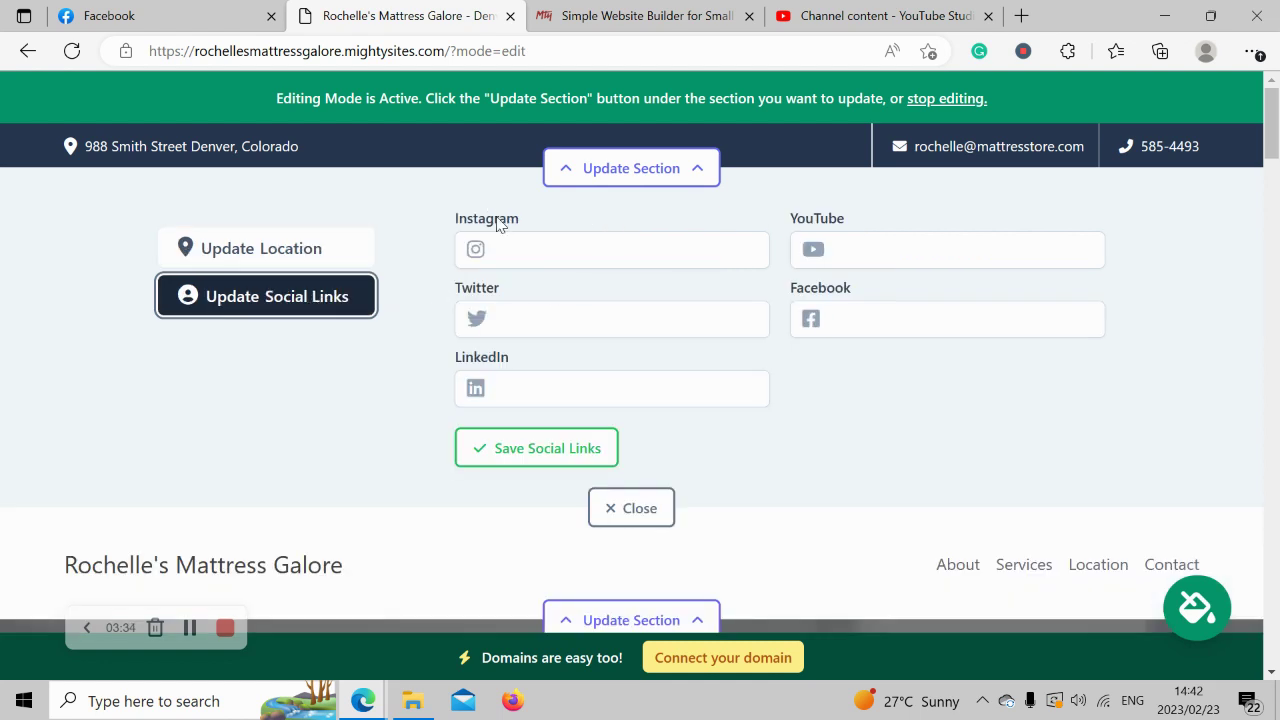
pyautogui.click(551, 248)
pyautogui.write('mgithy')
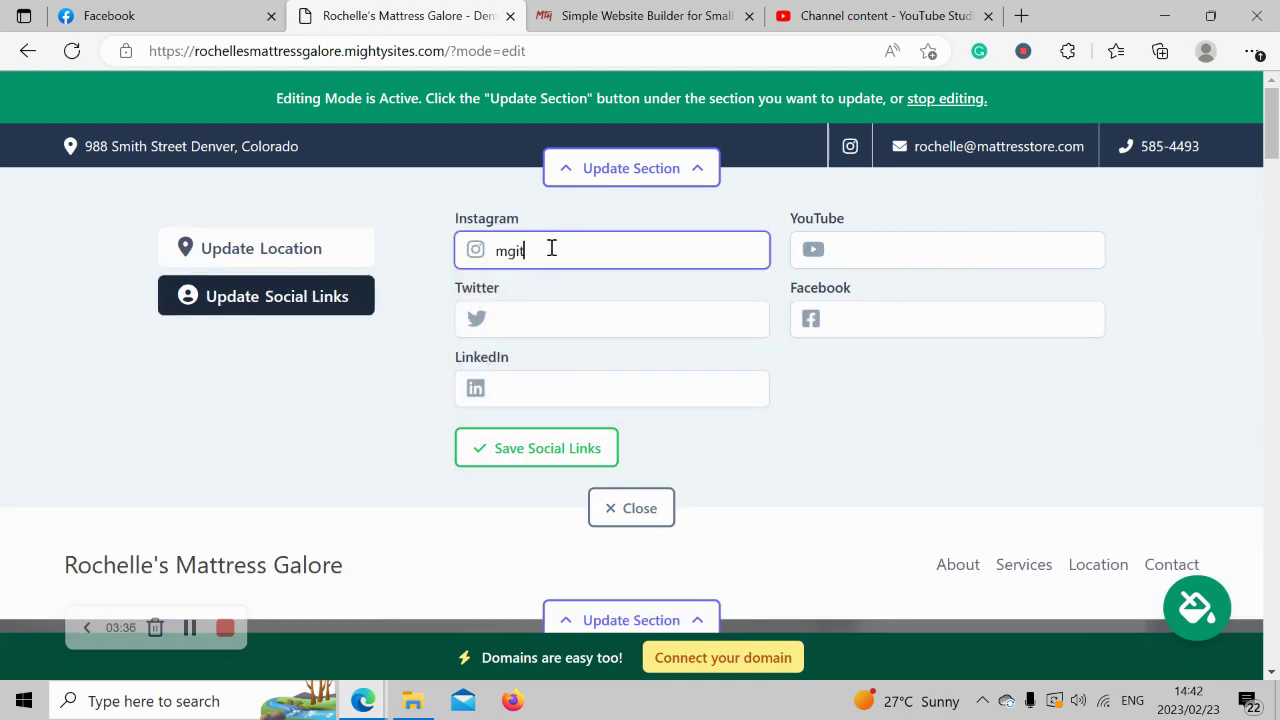
pyautogui.press('BackSpace')
pyautogui.write('ightysites')
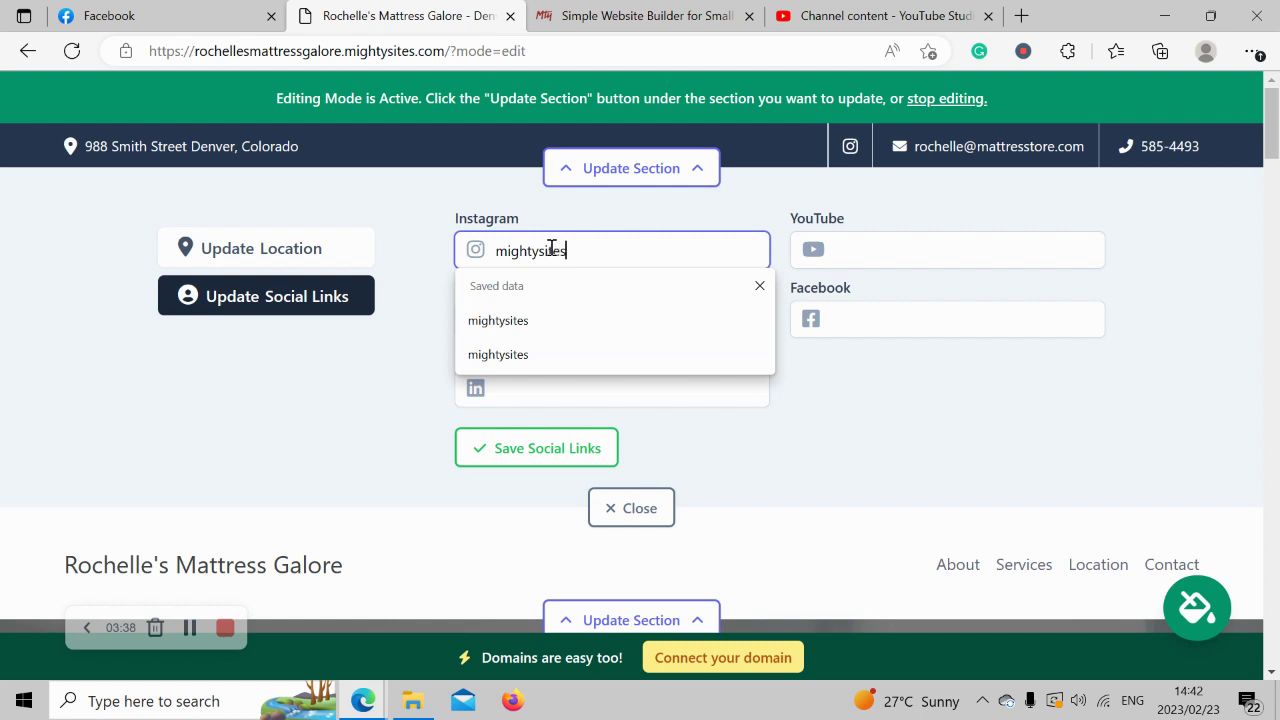
pyautogui.press('Return')
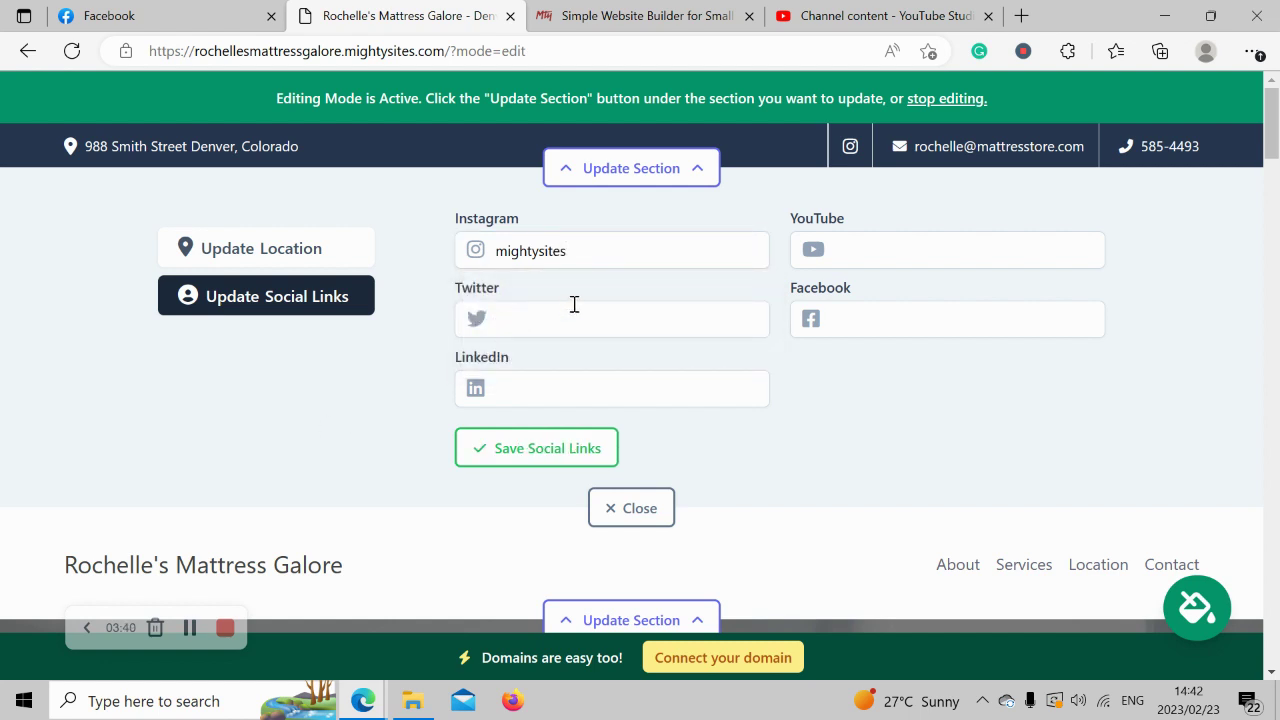
pyautogui.click(582, 449)
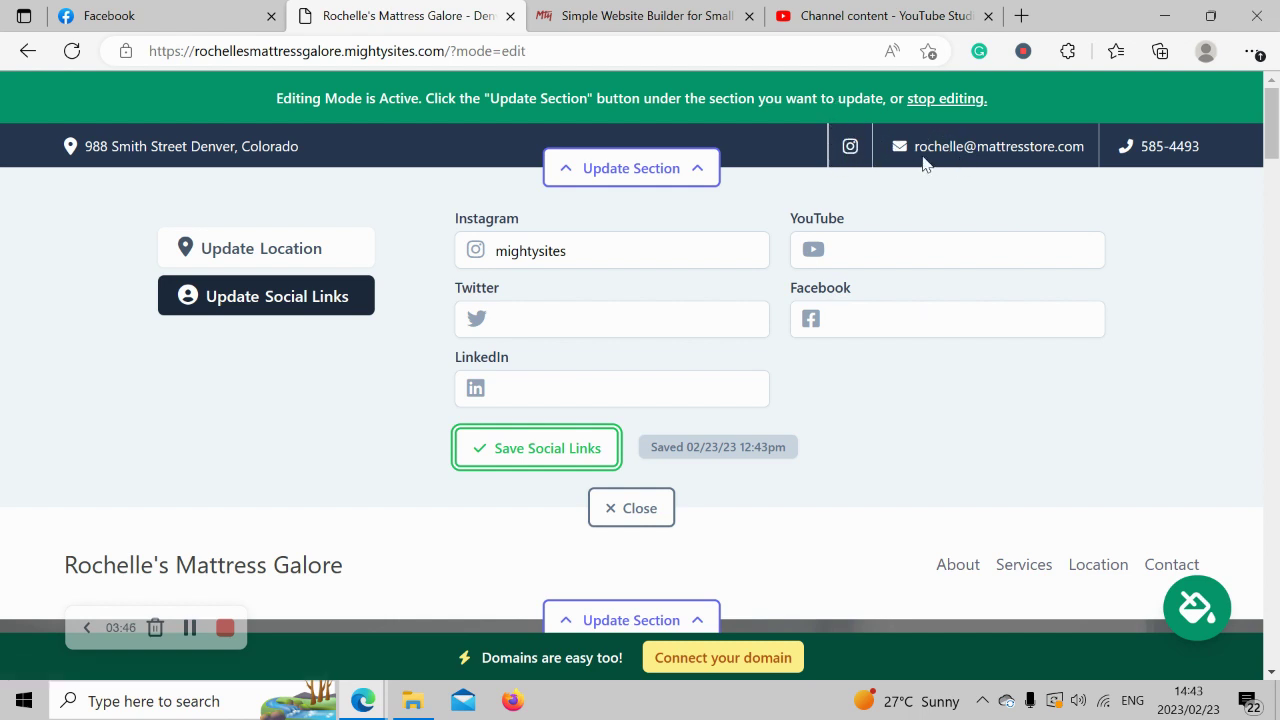
pyautogui.click(640, 507)
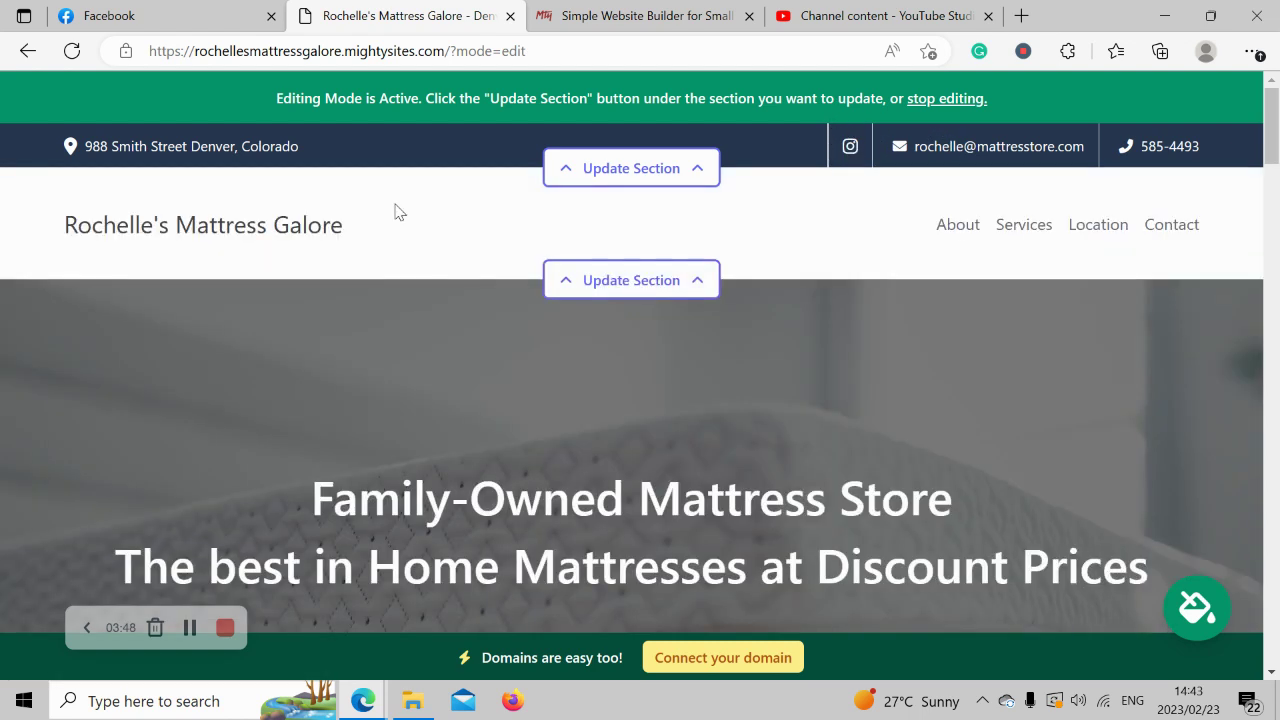
# Upload the 'Mighty Sites Logo YouTube' image from Pictures as the header logo and save it.
pyautogui.click(650, 282)
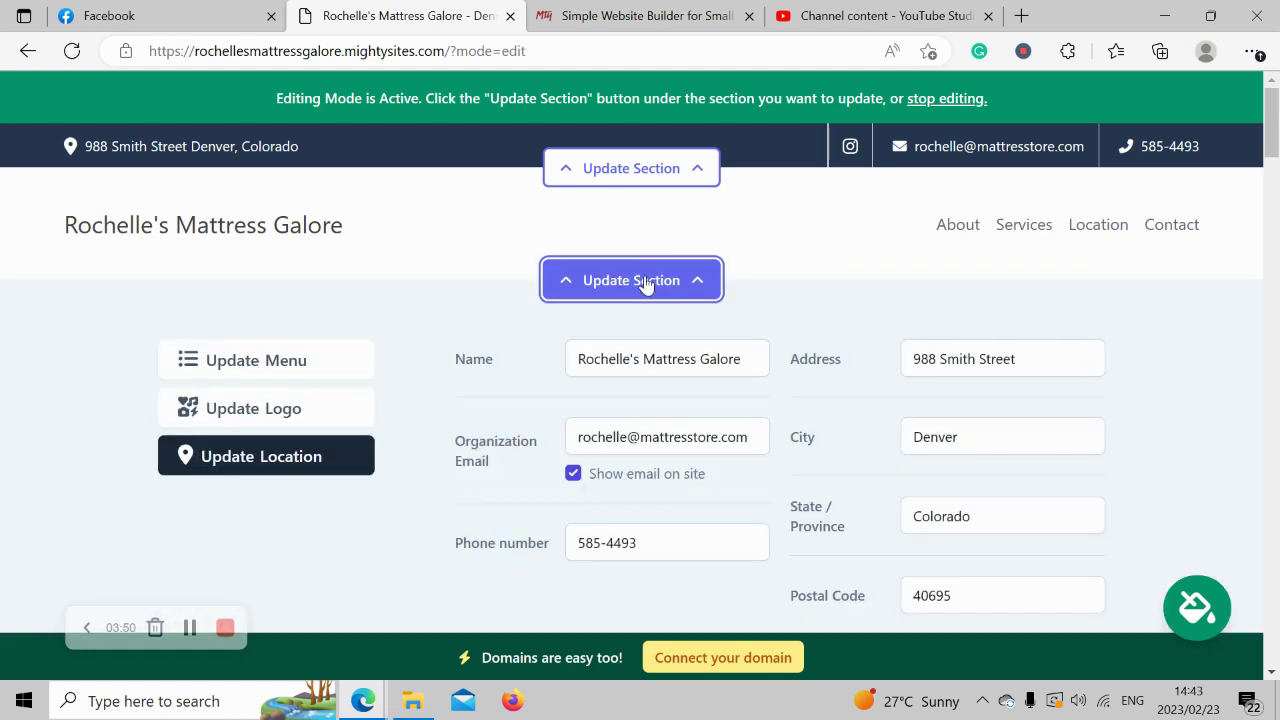
pyautogui.click(271, 419)
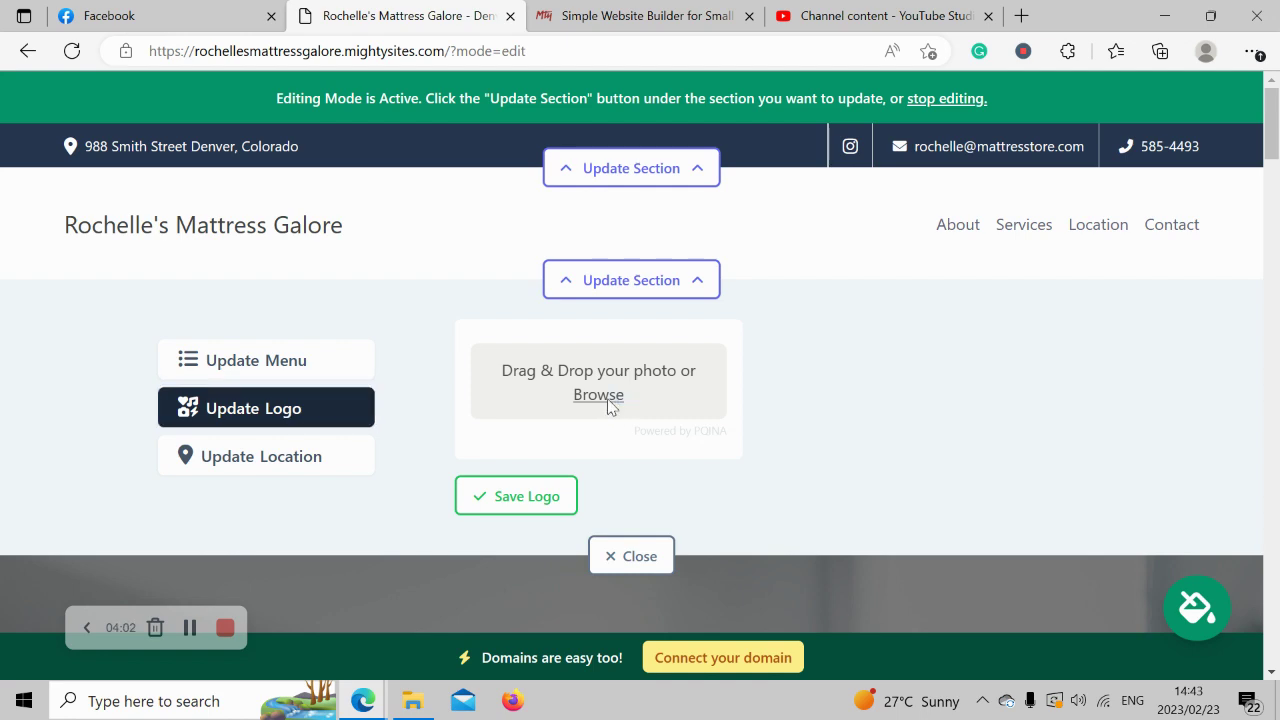
pyautogui.click(608, 405)
pyautogui.click(88, 236)
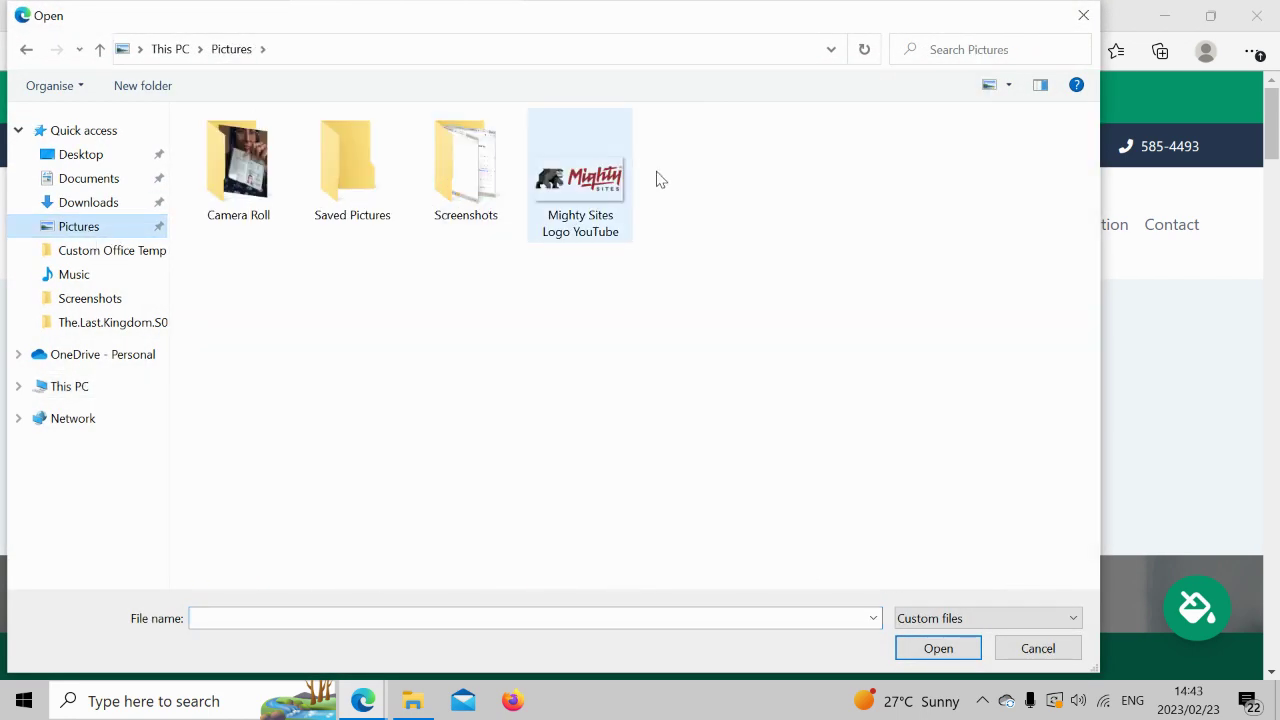
pyautogui.doubleClick(562, 210)
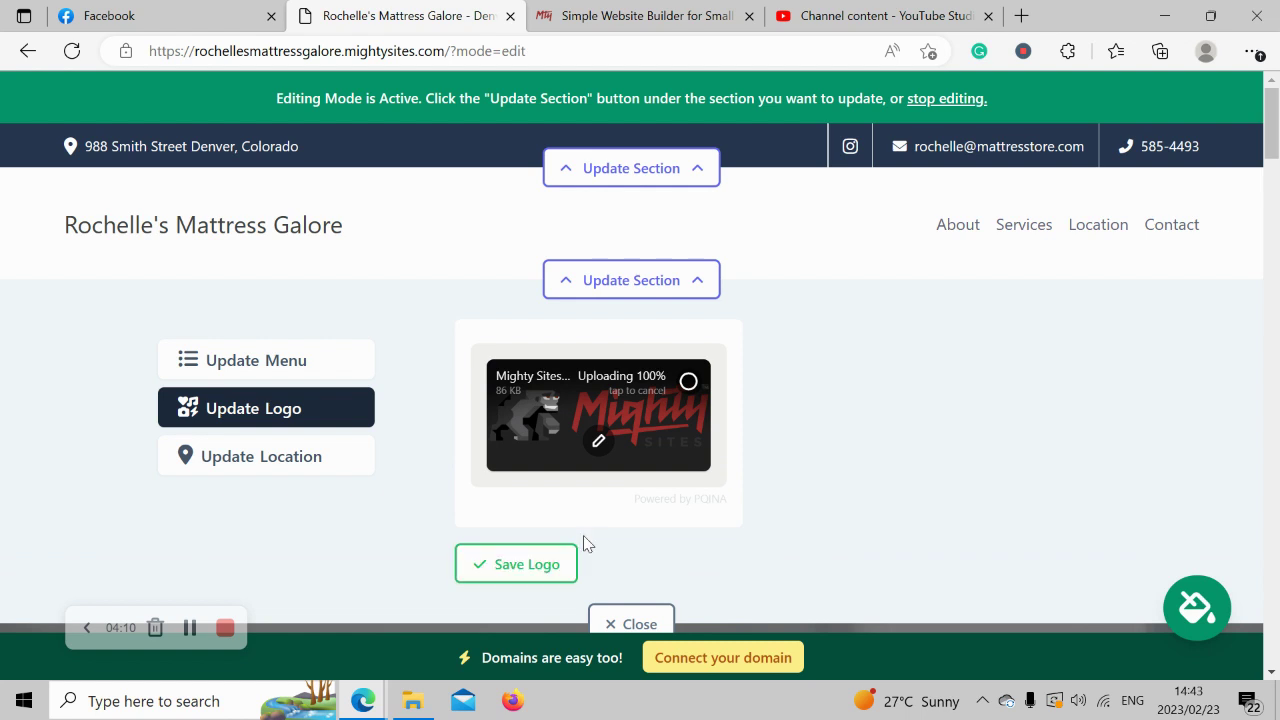
pyautogui.click(512, 576)
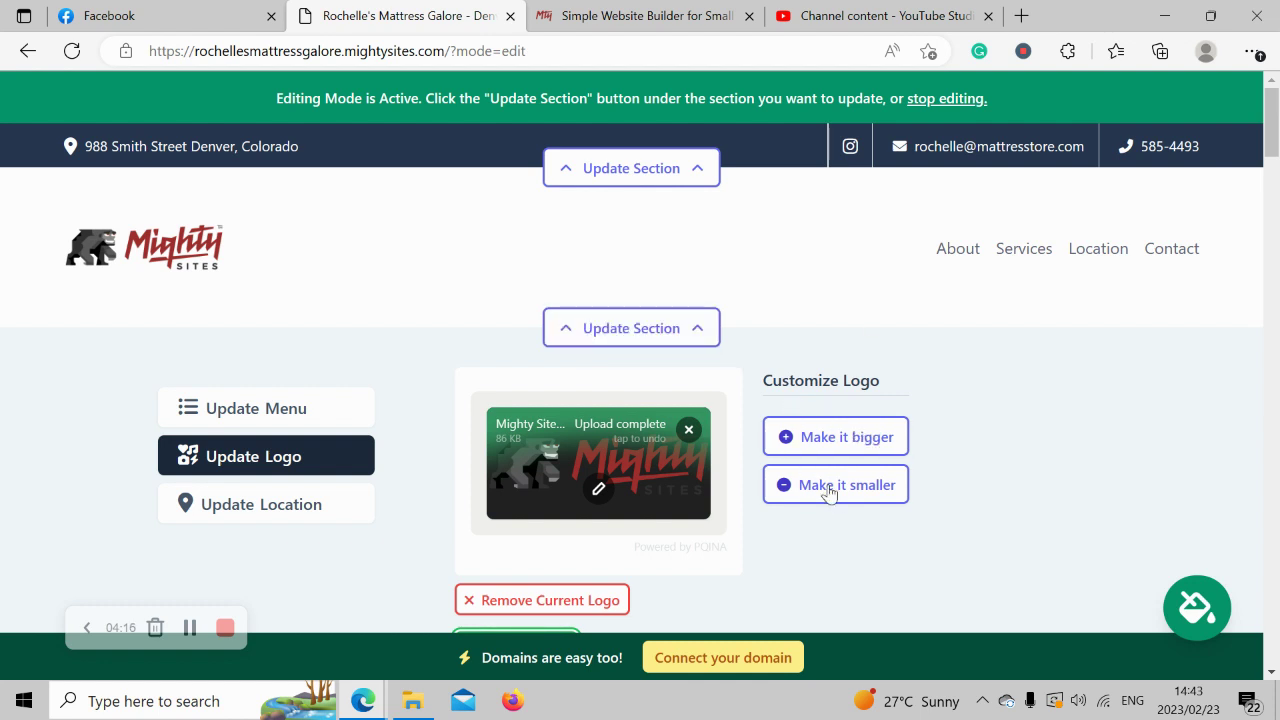
pyautogui.scroll(-3, 86, 234)
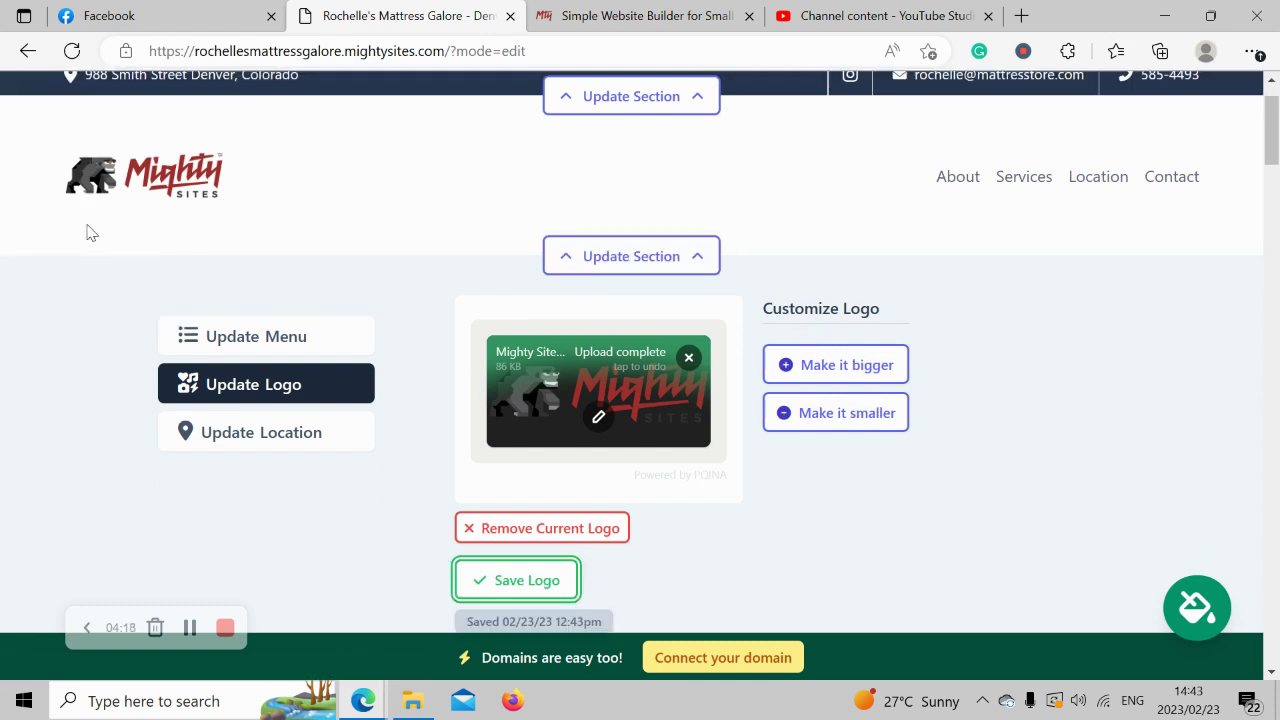
pyautogui.click(537, 519)
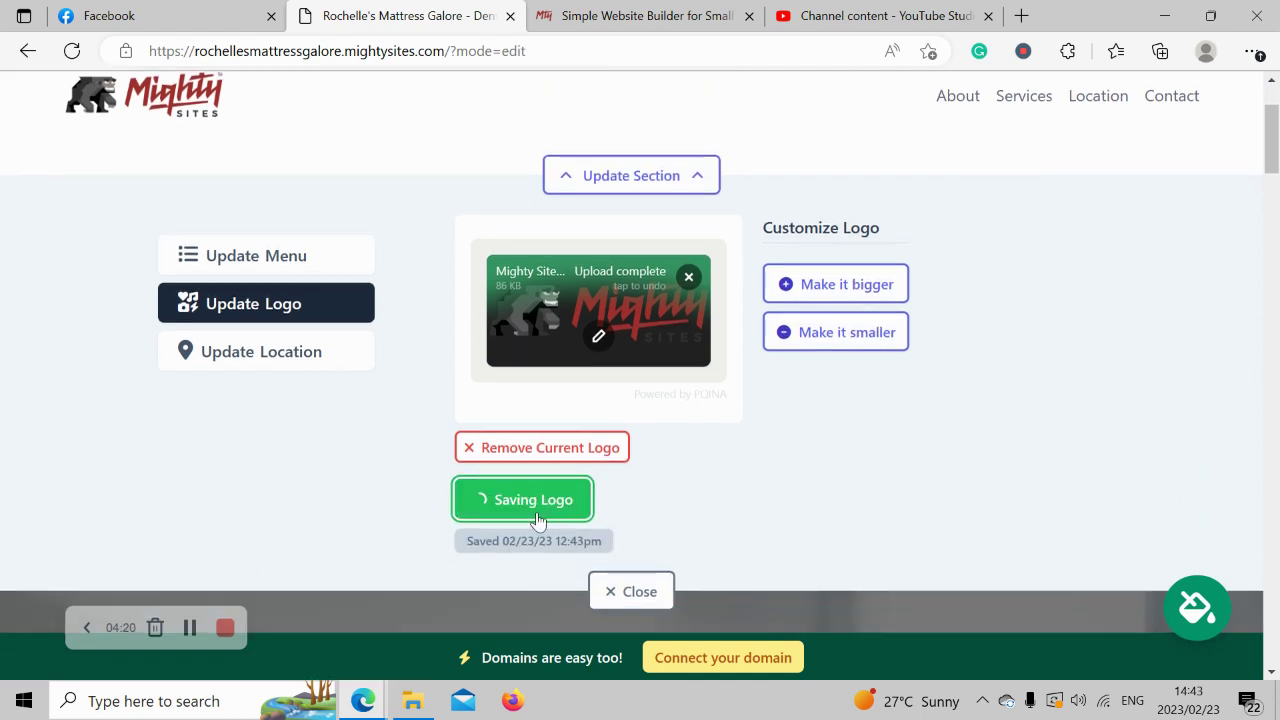
pyautogui.click(641, 593)
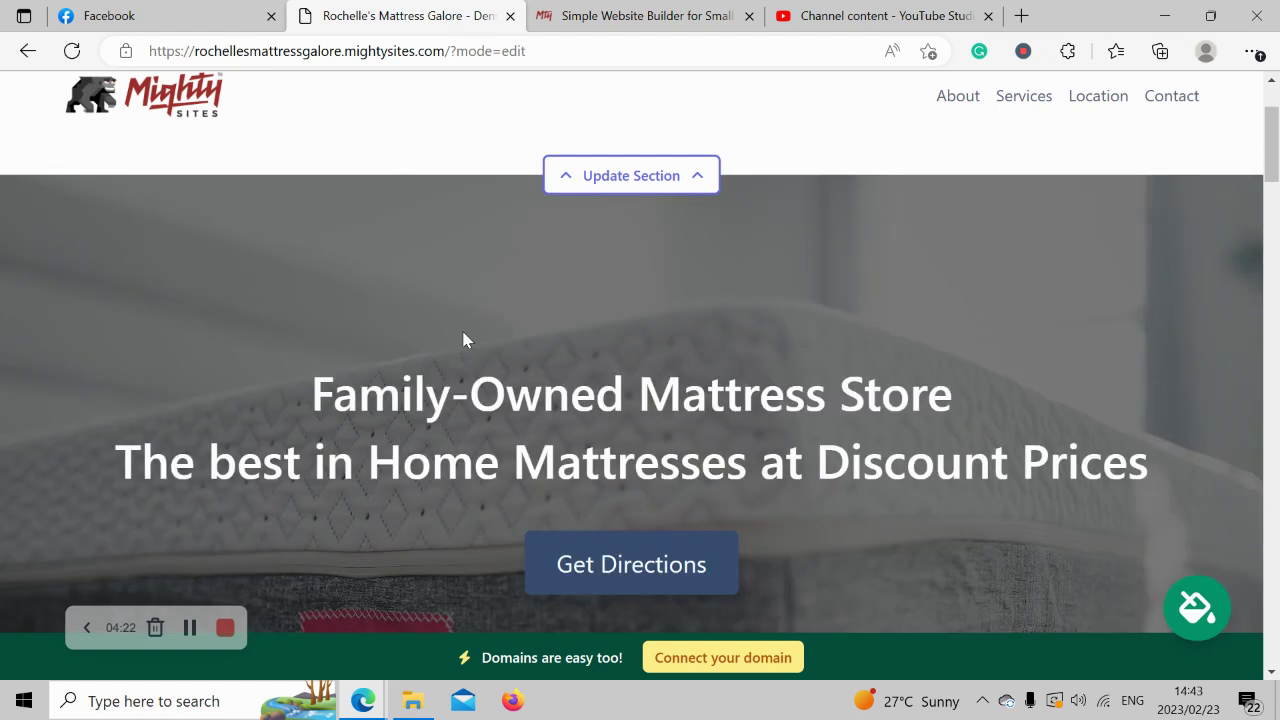
# Scroll through the well-stocked mattresses, About Us and Services sections, then back up.
pyautogui.scroll(2, 463, 338)
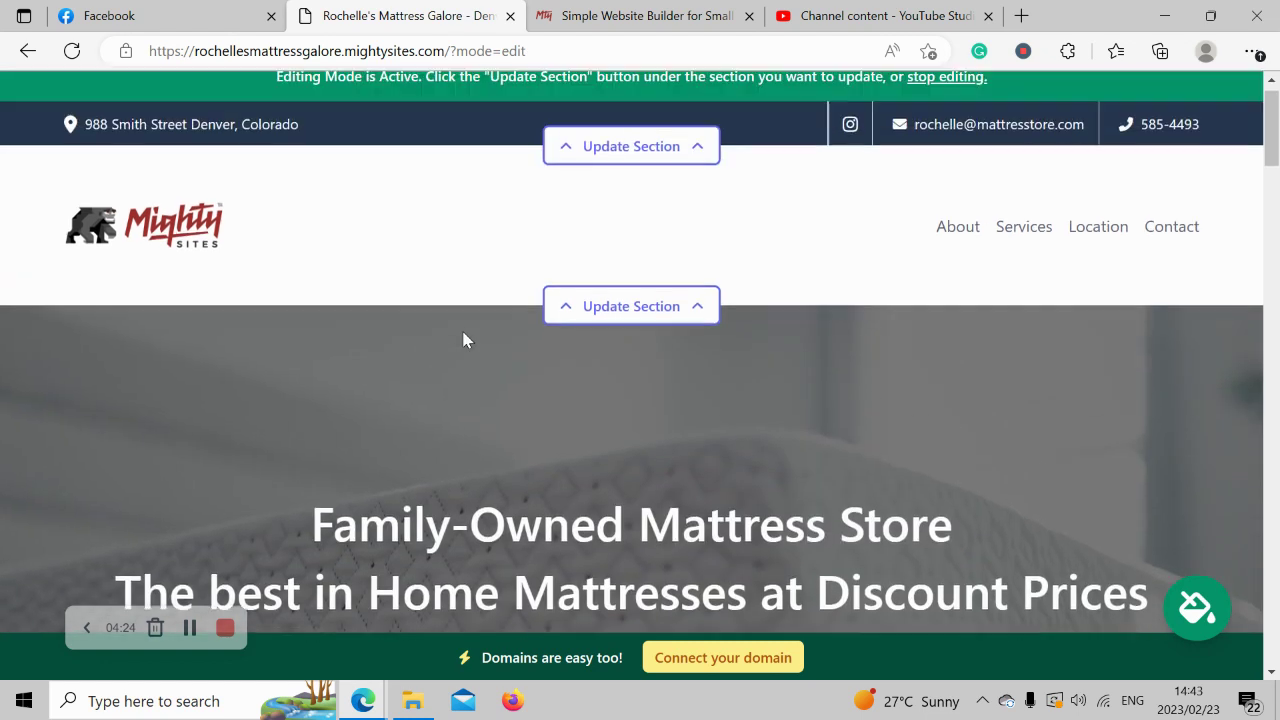
pyautogui.scroll(-1, 395, 236)
pyautogui.scroll(-8, 395, 236)
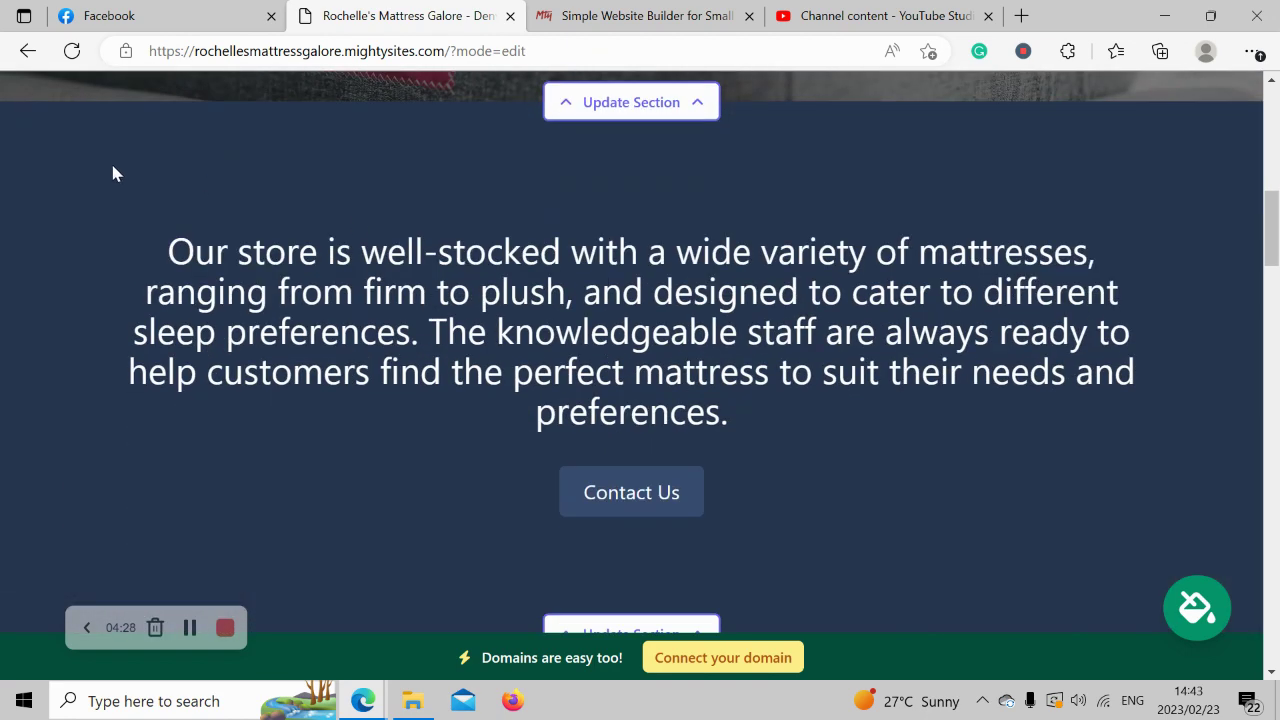
pyautogui.moveTo(112, 174); pyautogui.dragTo(817, 429)
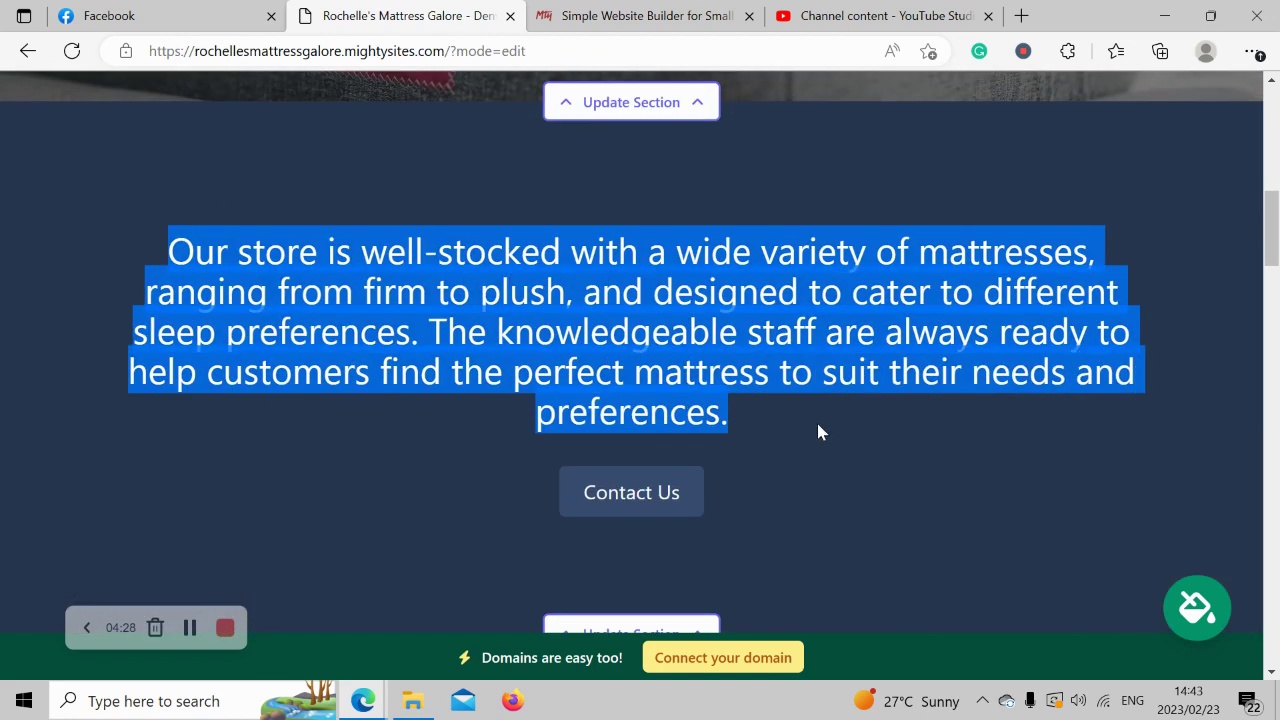
pyautogui.click(1057, 556)
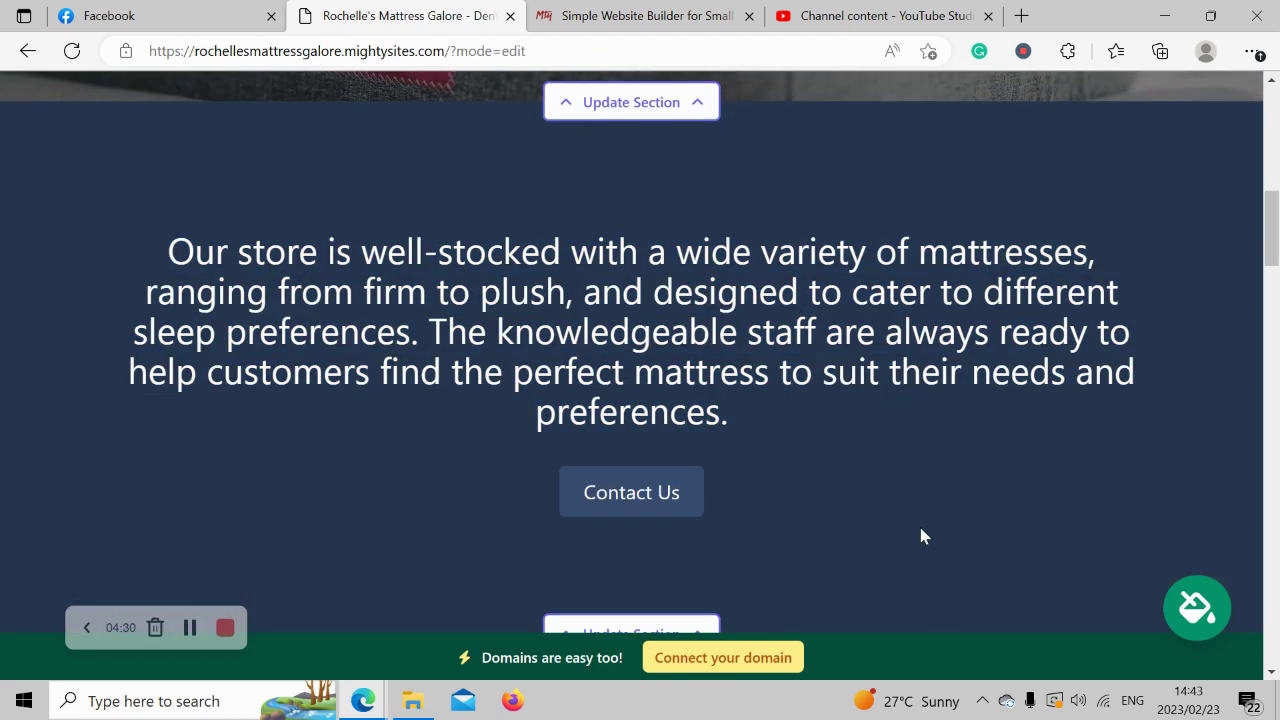
pyautogui.scroll(-5, 922, 537)
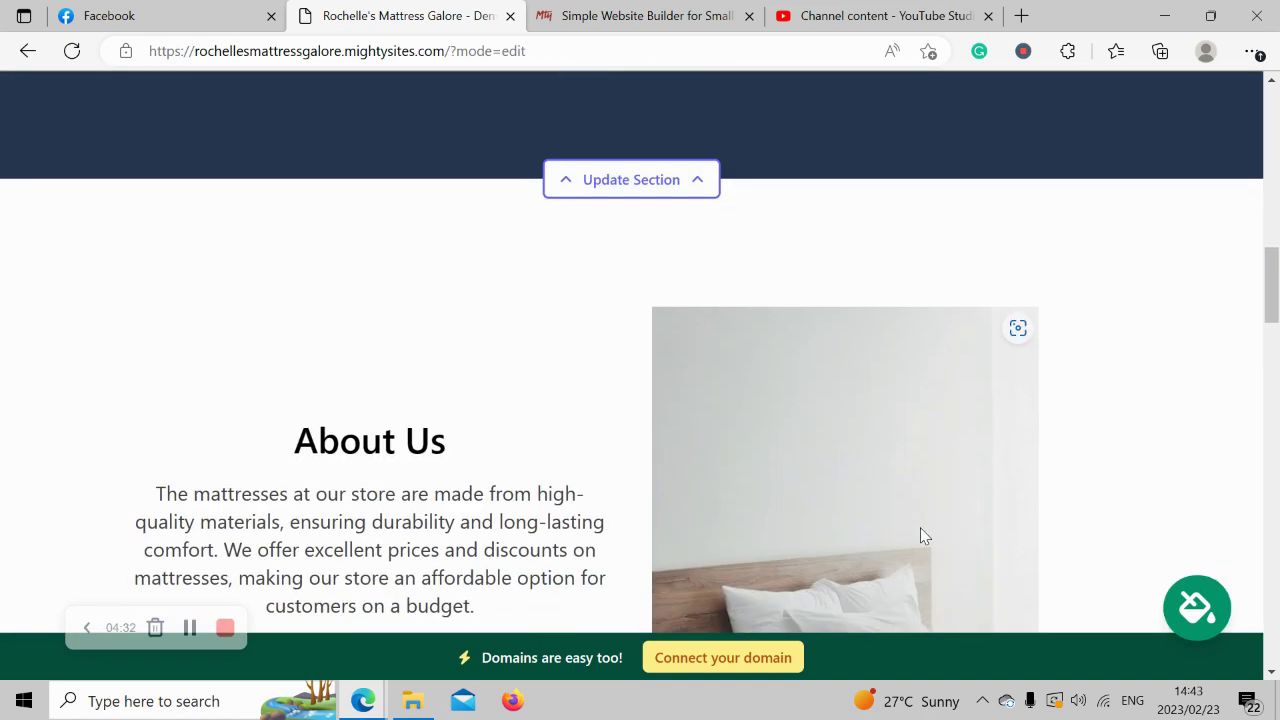
pyautogui.scroll(-12, 922, 537)
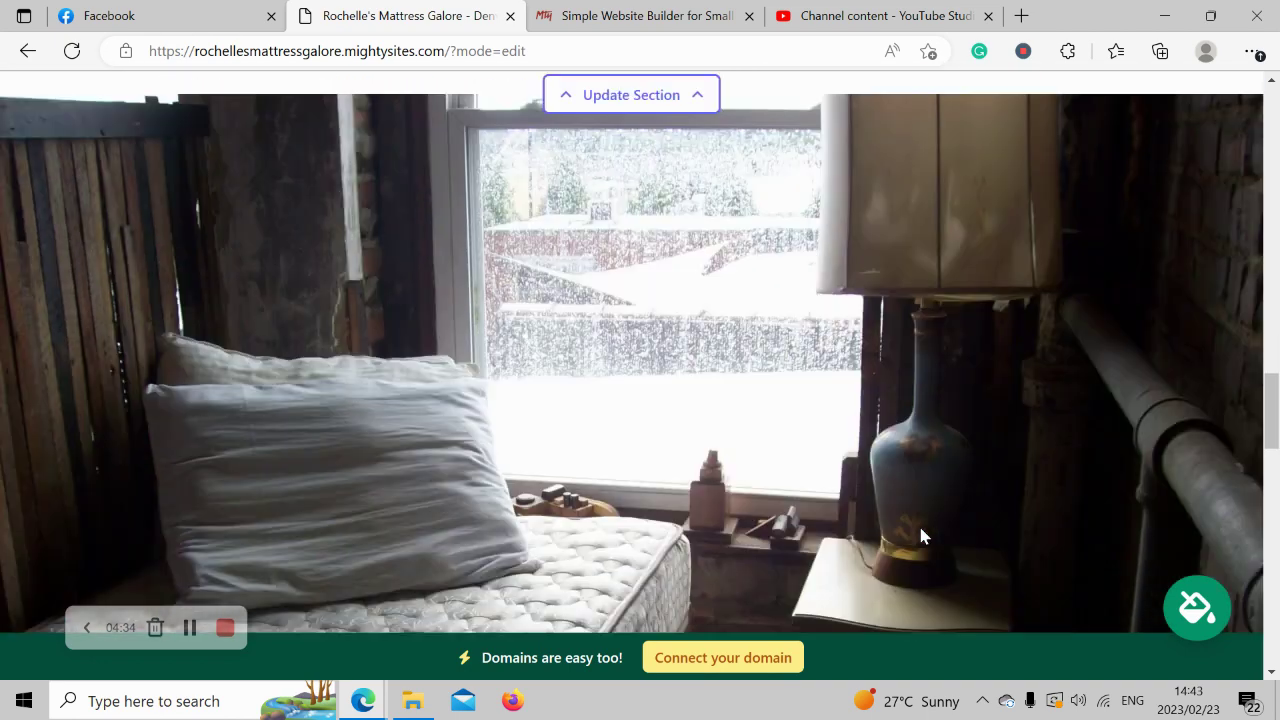
pyautogui.scroll(-3, 925, 537)
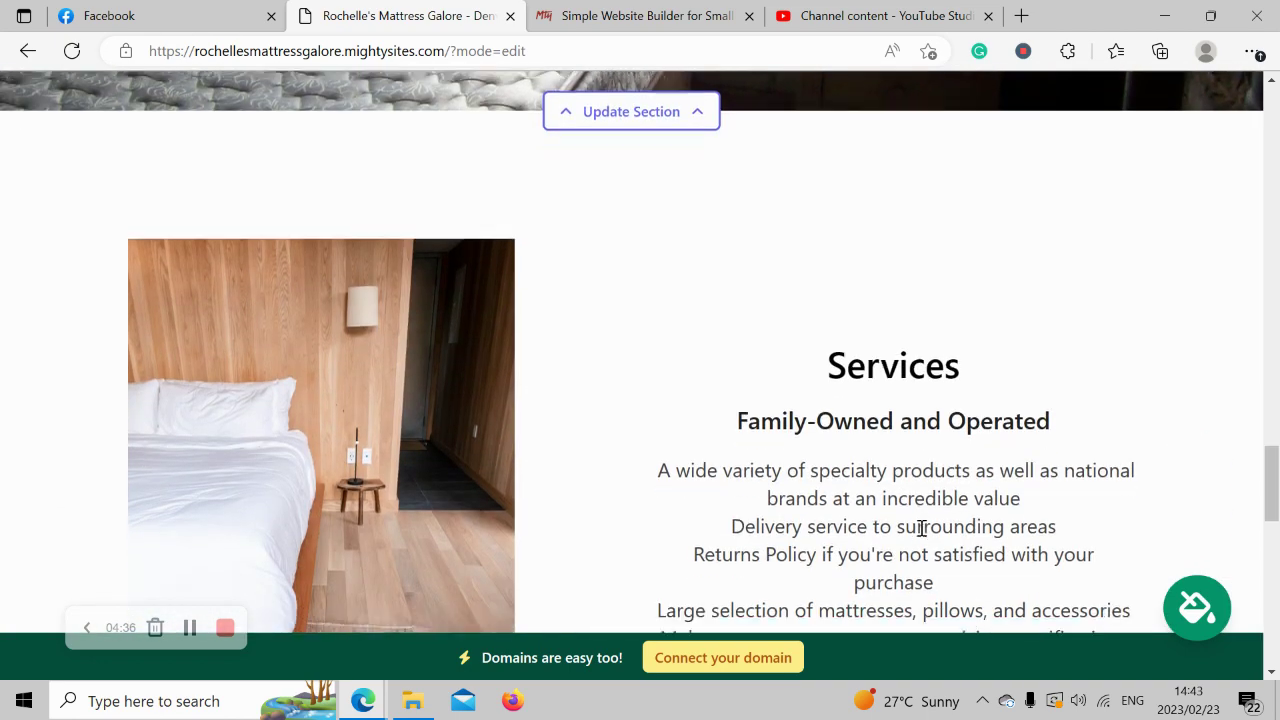
pyautogui.scroll(10, 920, 527)
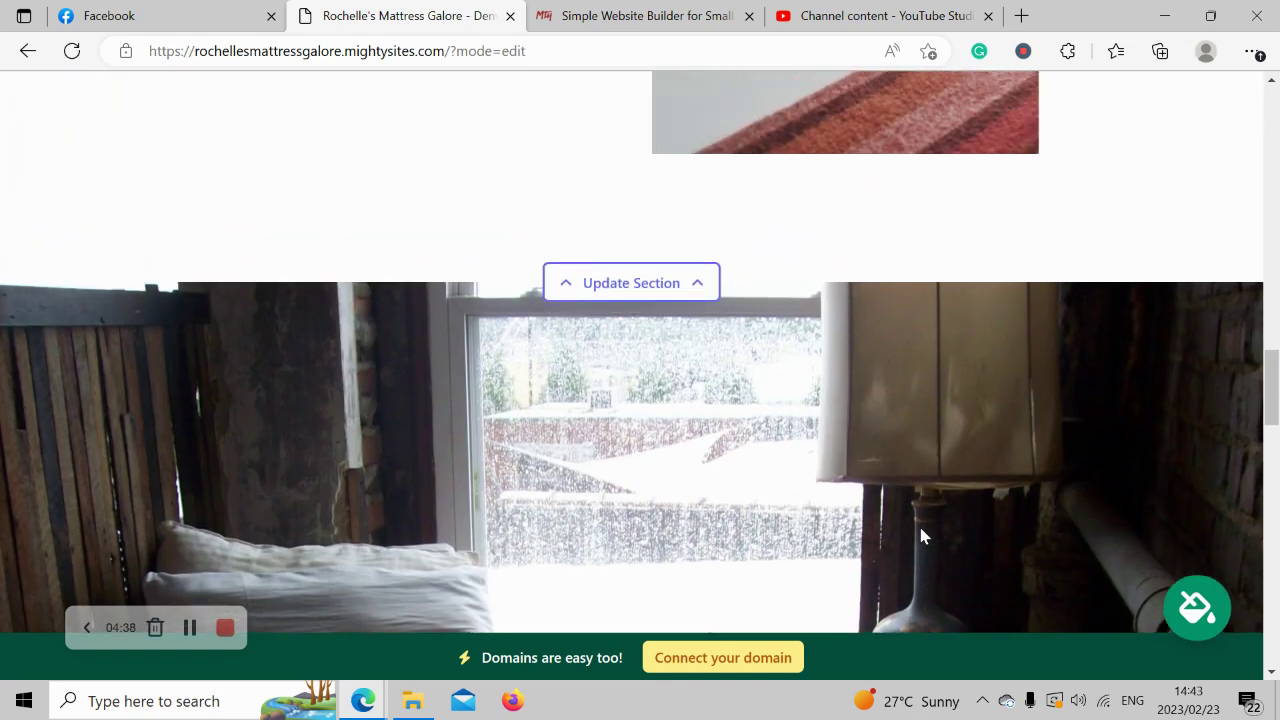
pyautogui.scroll(6, 921, 529)
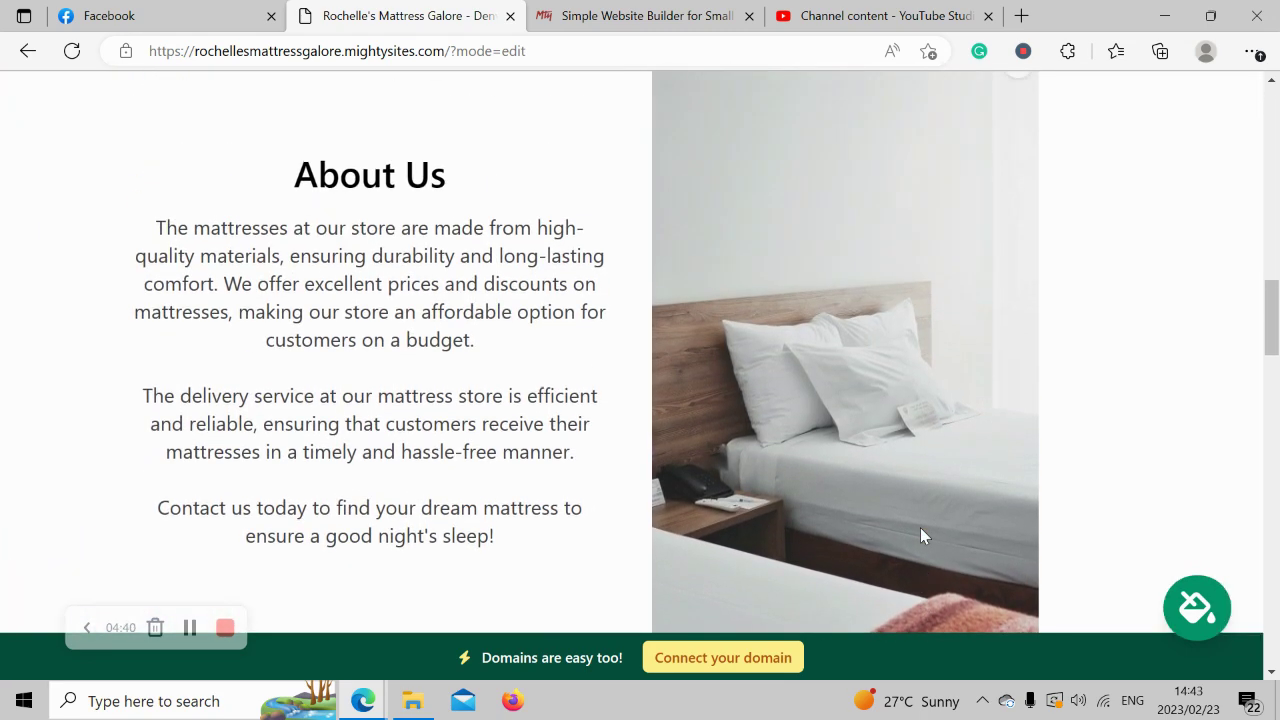
pyautogui.scroll(5, 921, 535)
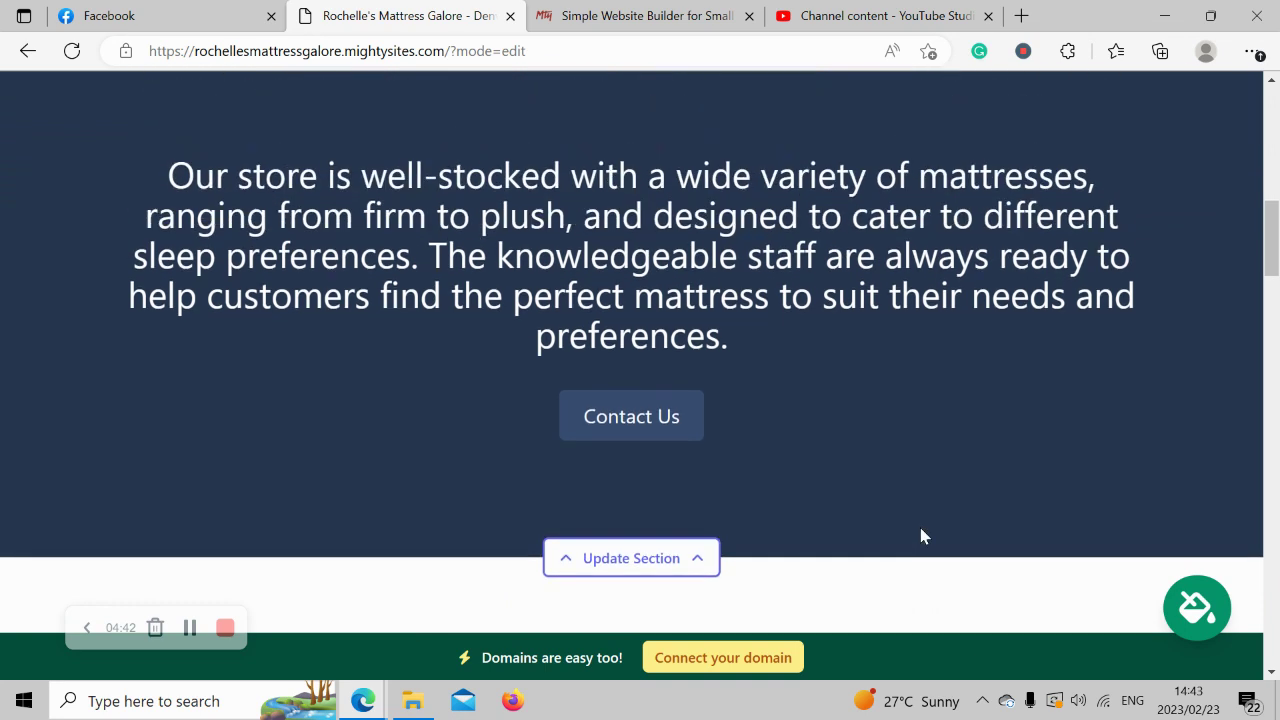
pyautogui.scroll(-1, 921, 536)
# Compare the slate grey and gold themes, then save the gold colour theme.
pyautogui.click(1197, 608)
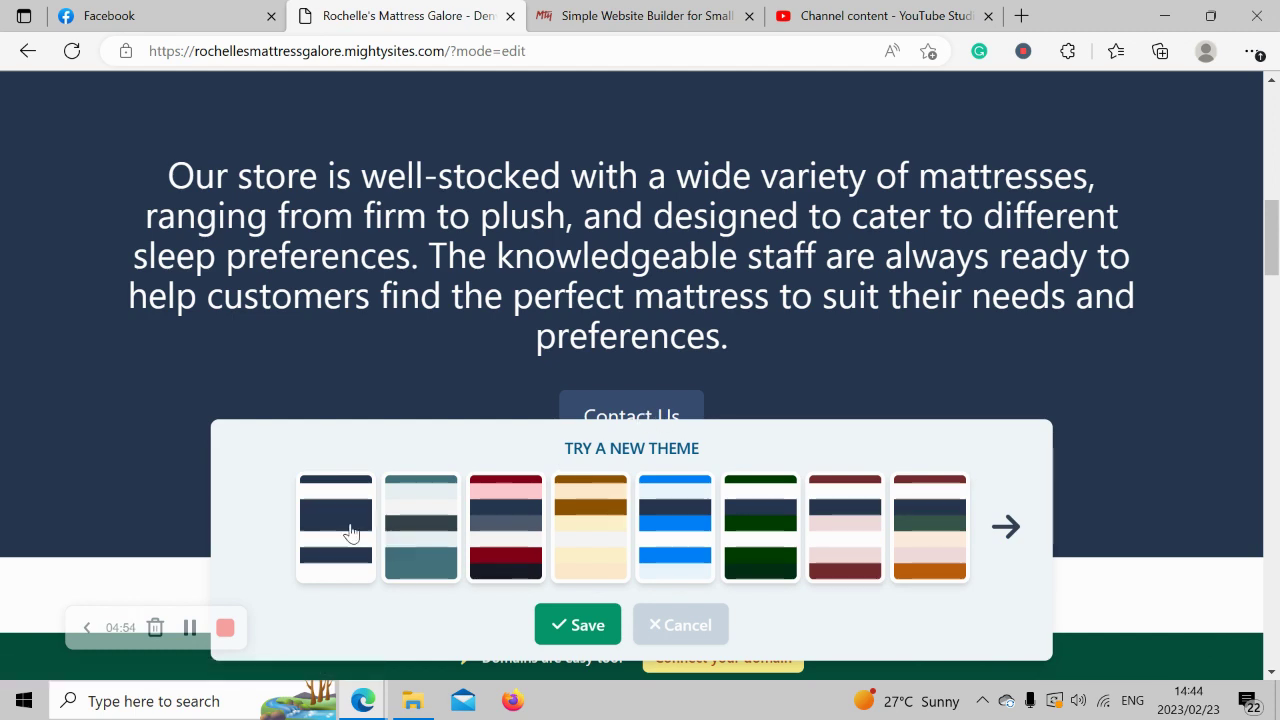
pyautogui.click(420, 529)
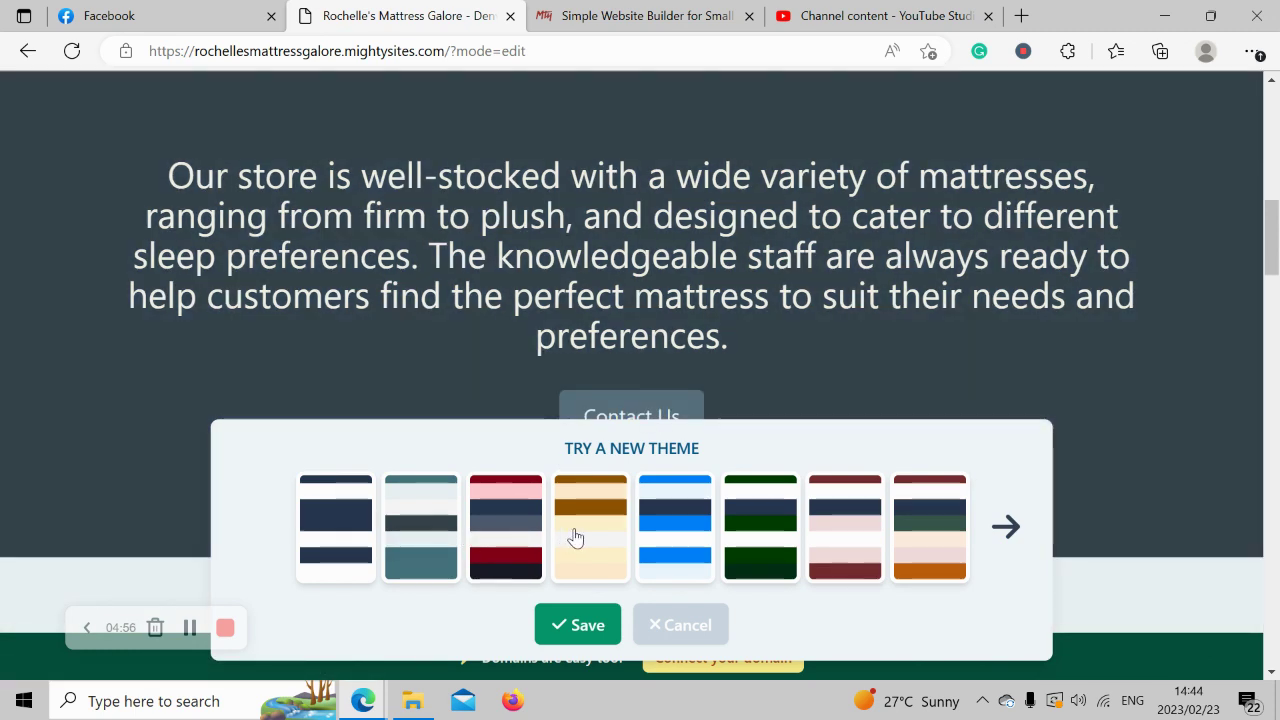
pyautogui.click(575, 538)
pyautogui.click(423, 537)
pyautogui.click(606, 538)
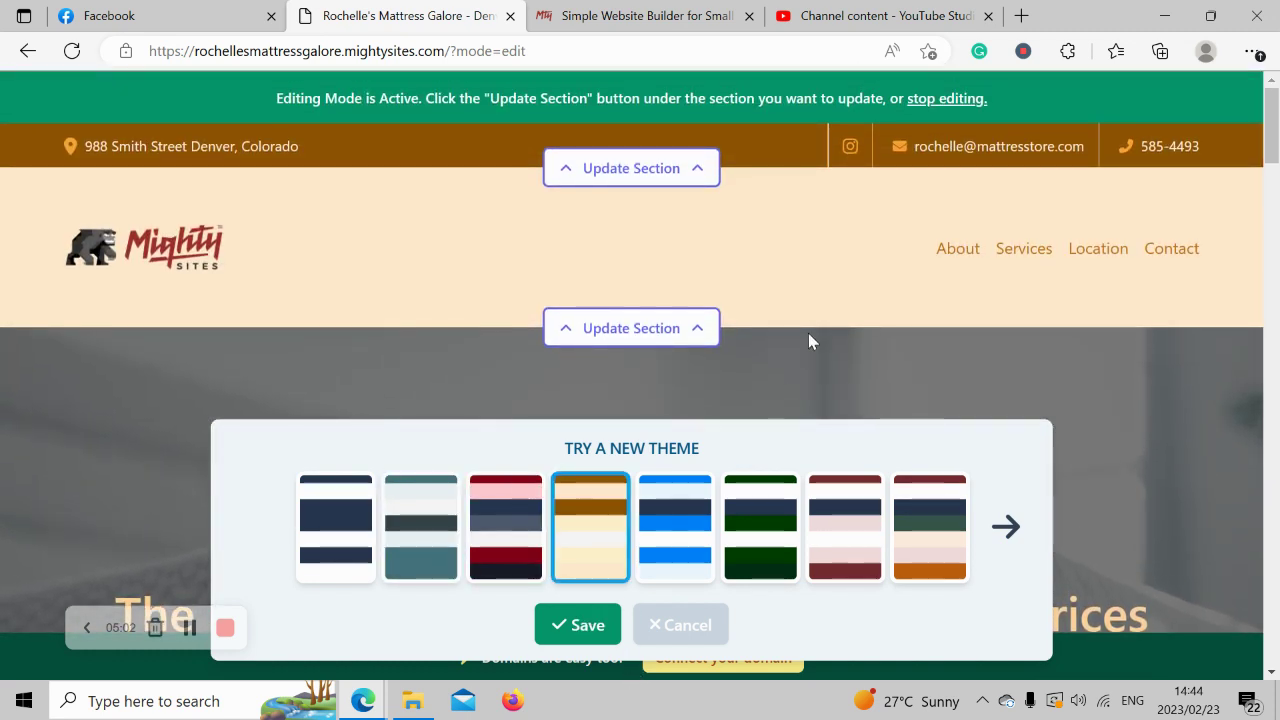
pyautogui.click(575, 612)
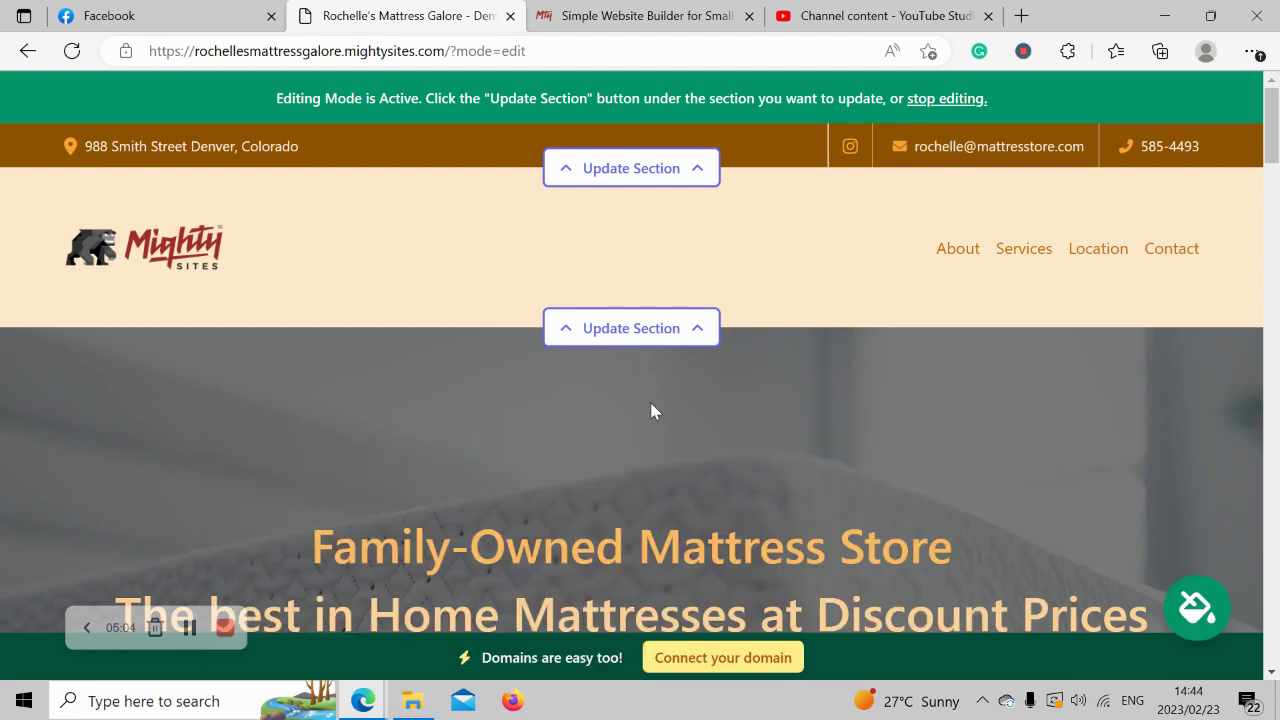
pyautogui.scroll(-2, 650, 402)
pyautogui.scroll(-2, 650, 410)
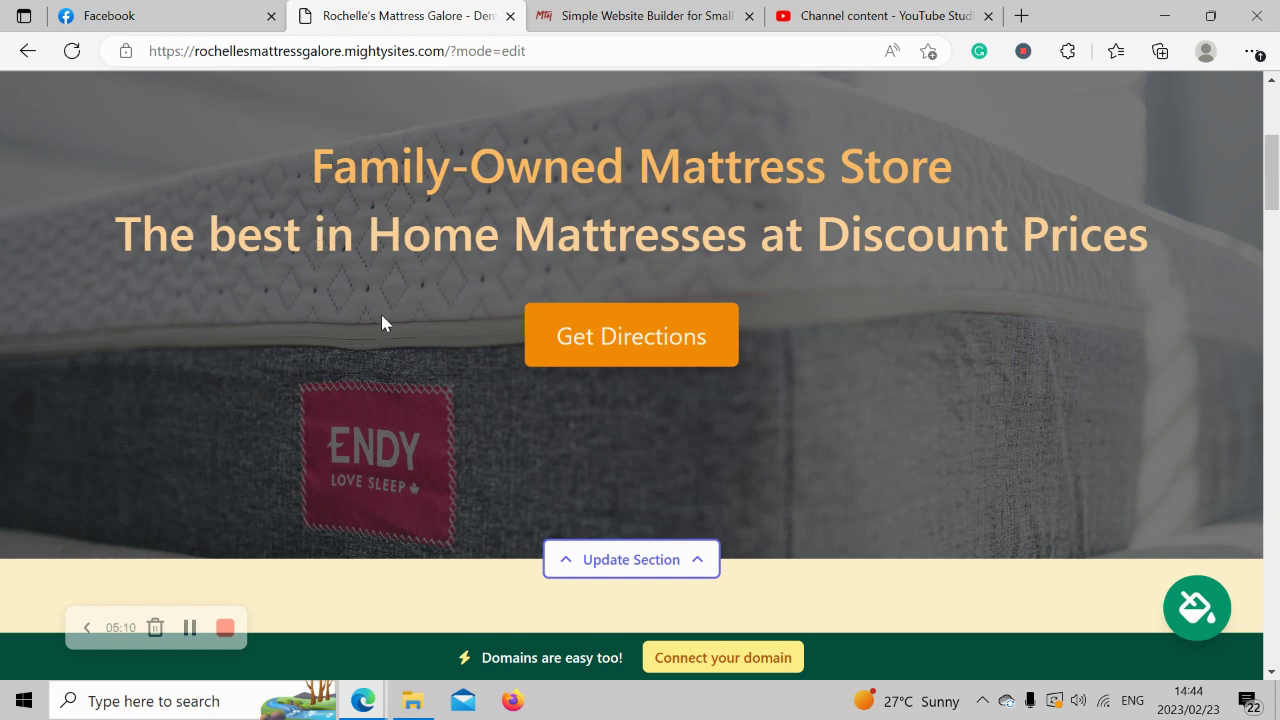
# Open the hero section's image update and browse the built-in photo library.
pyautogui.click(654, 566)
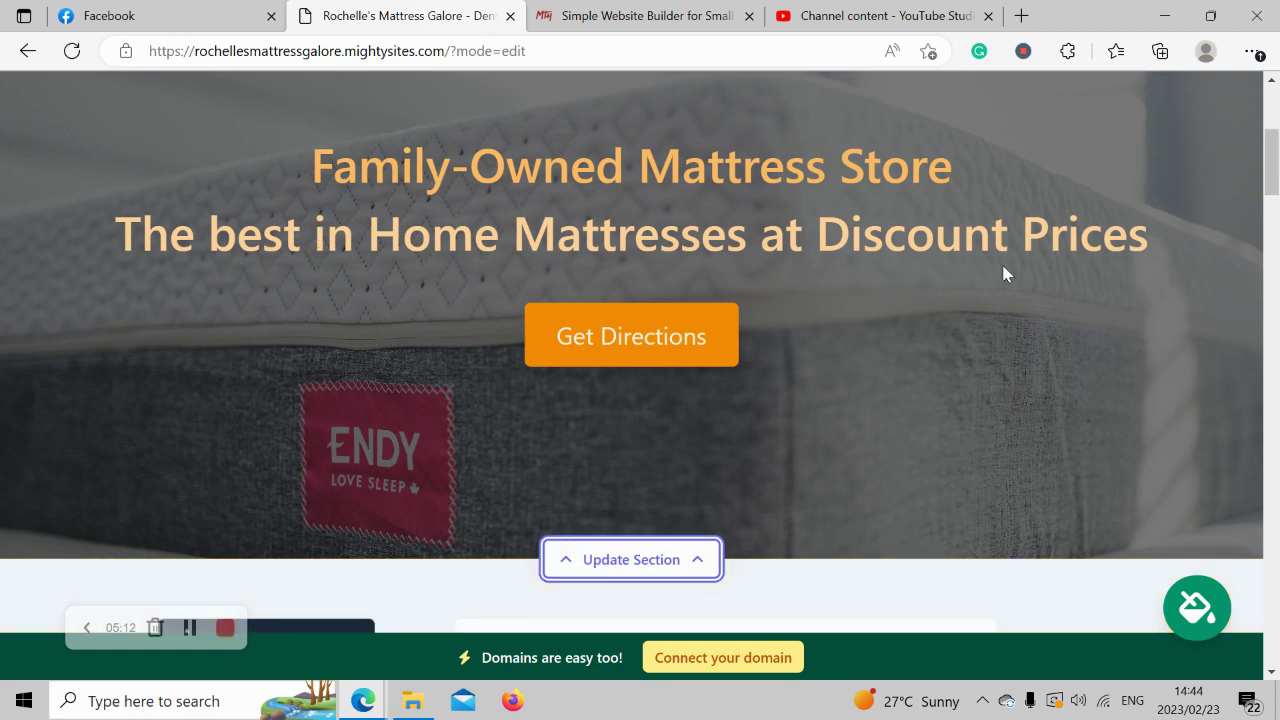
pyautogui.scroll(-3, 1003, 274)
pyautogui.click(322, 382)
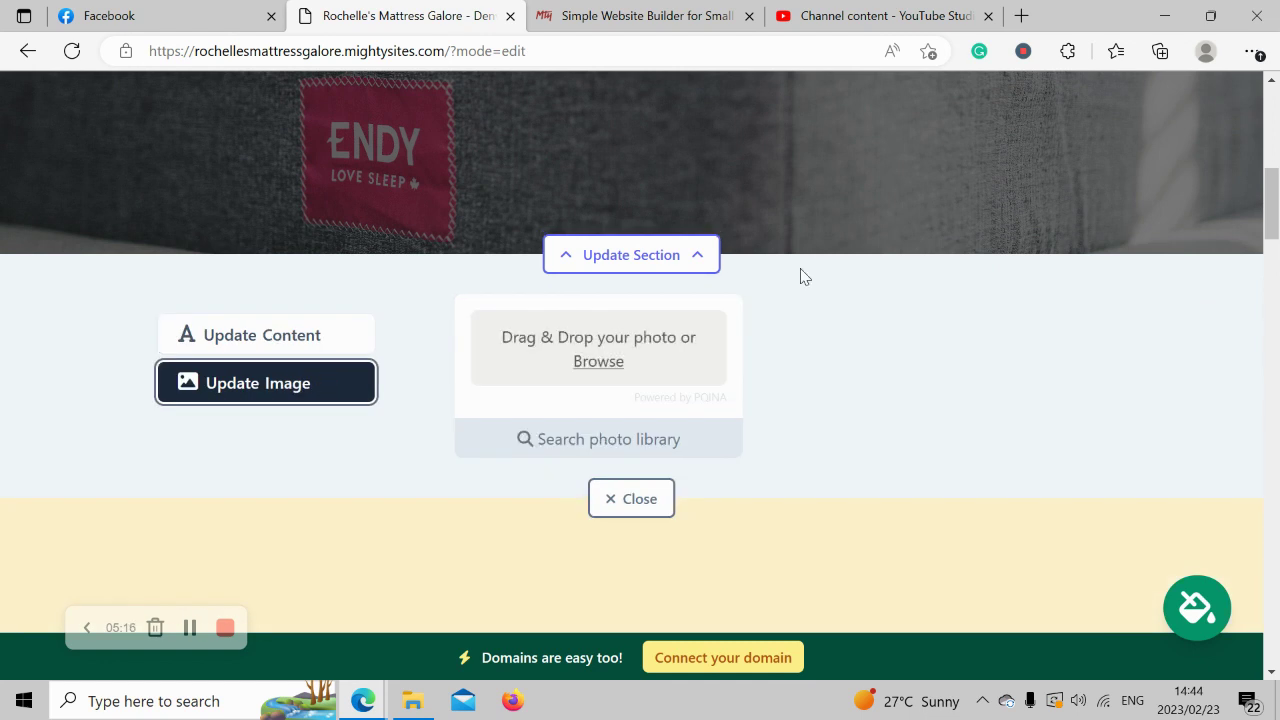
pyautogui.click(641, 437)
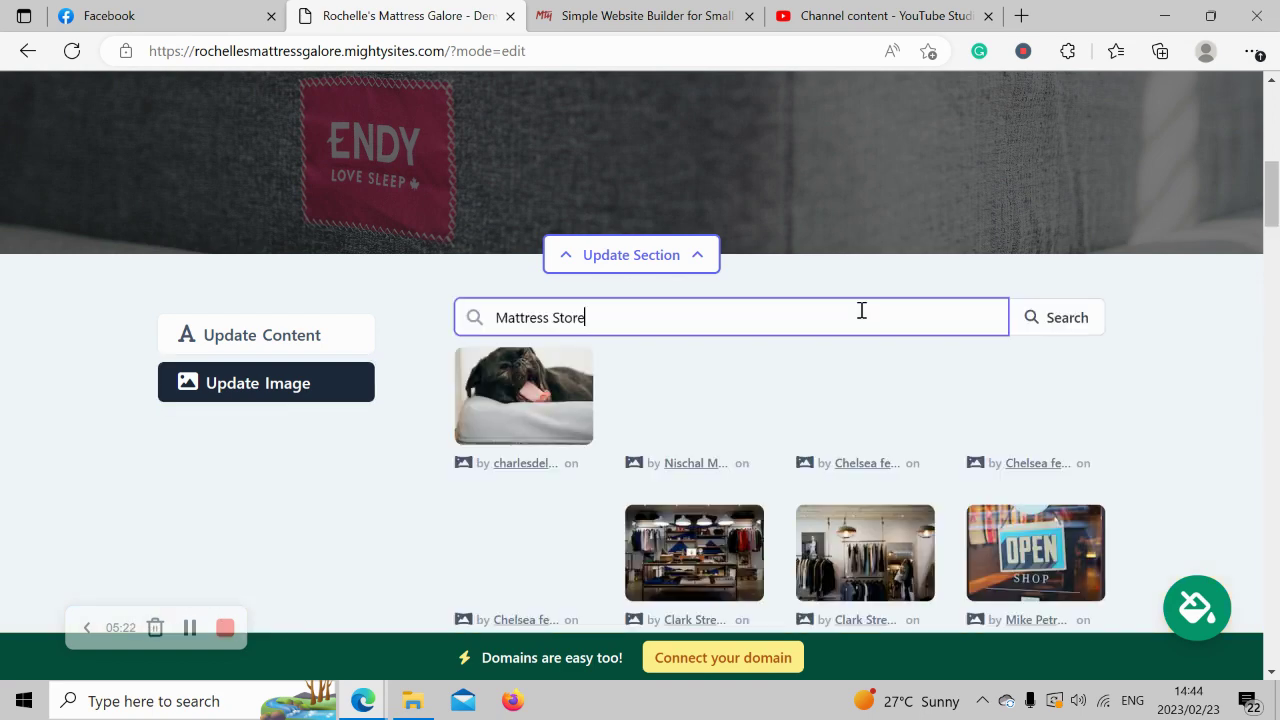
pyautogui.scroll(-2, 1207, 405)
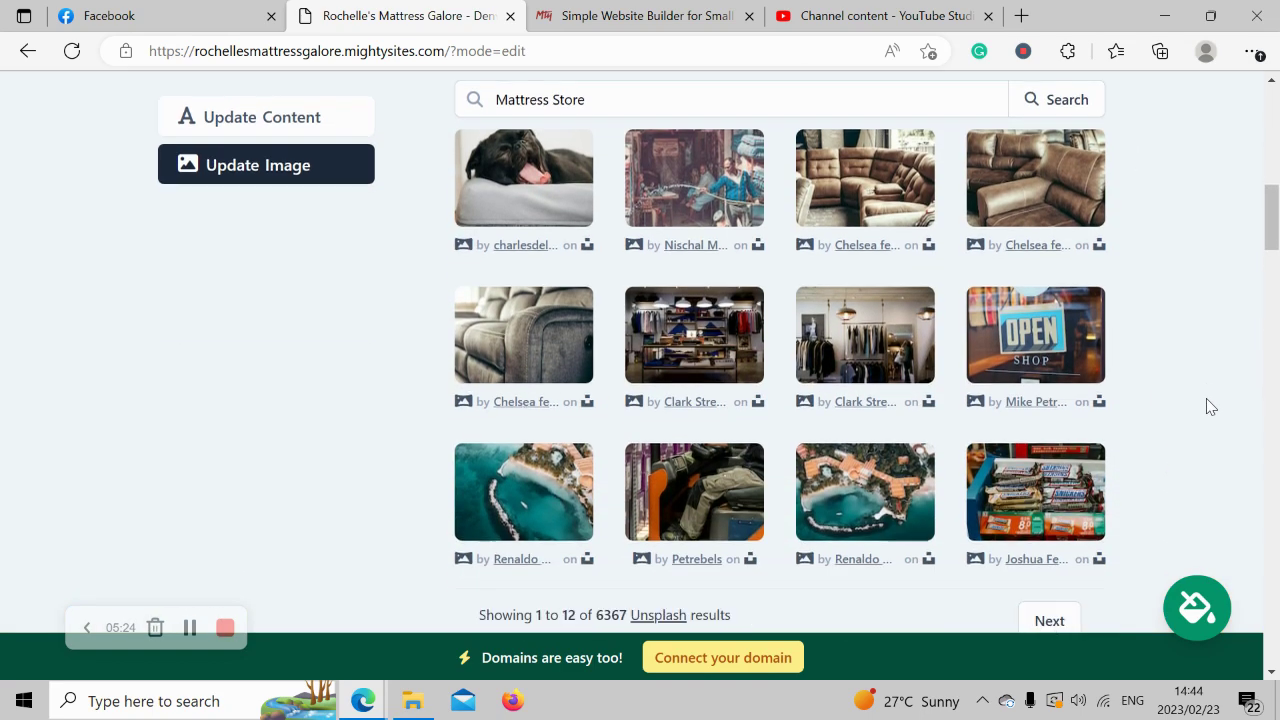
pyautogui.scroll(2, 1207, 405)
# Search the library for 'Mattress' and save the quilted mattress photo as the hero background.
pyautogui.moveTo(553, 243); pyautogui.dragTo(697, 243)
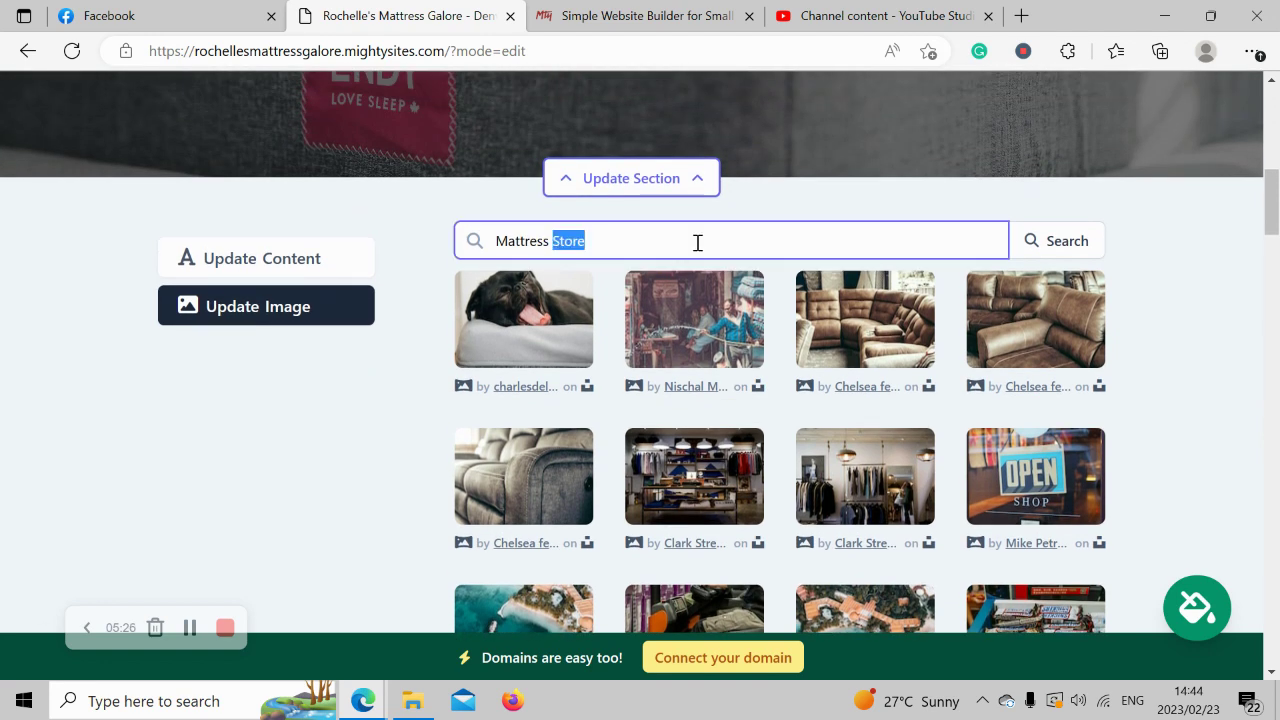
pyautogui.press('BackSpace')
pyautogui.press('BackSpace')
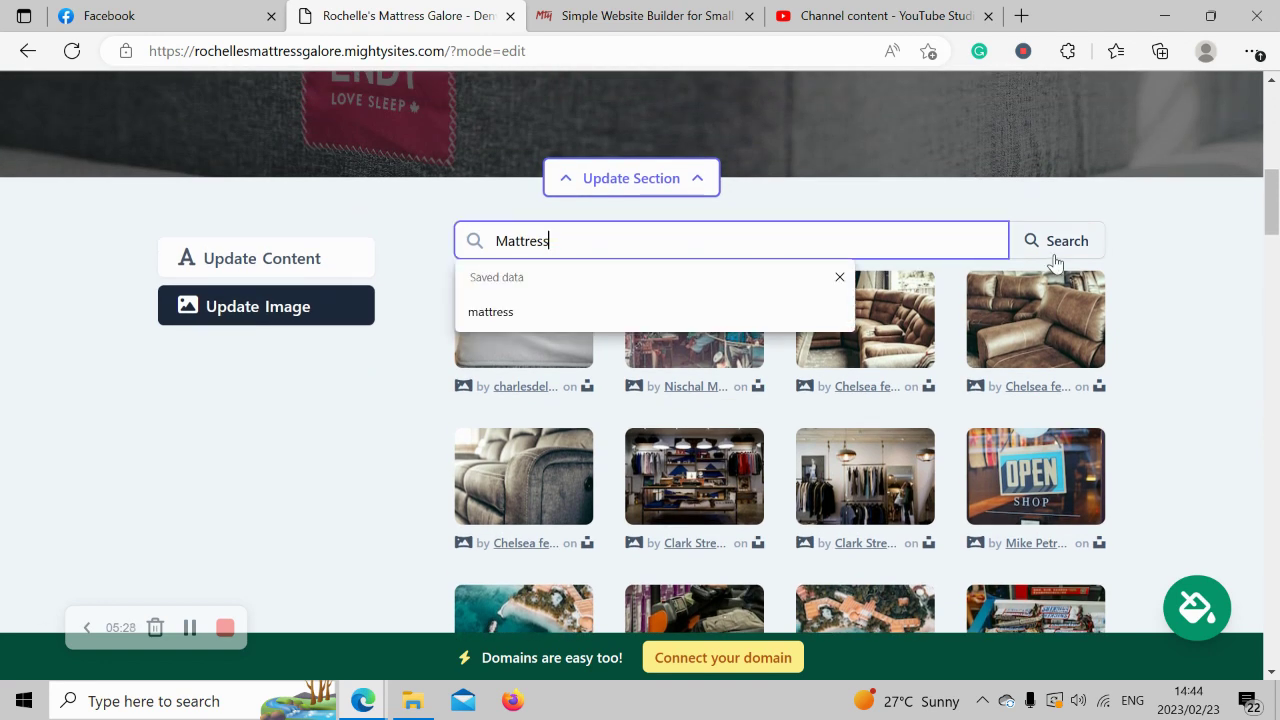
pyautogui.click(1055, 250)
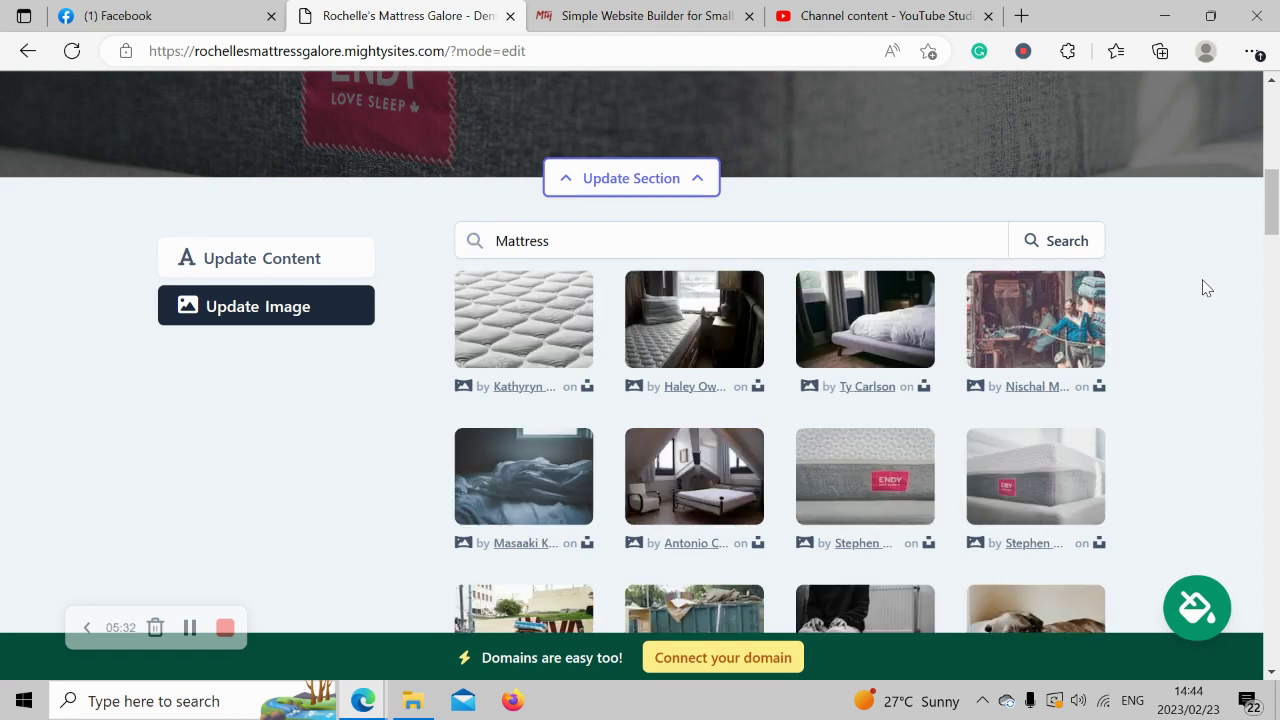
pyautogui.scroll(-2, 1207, 288)
pyautogui.scroll(1, 1207, 288)
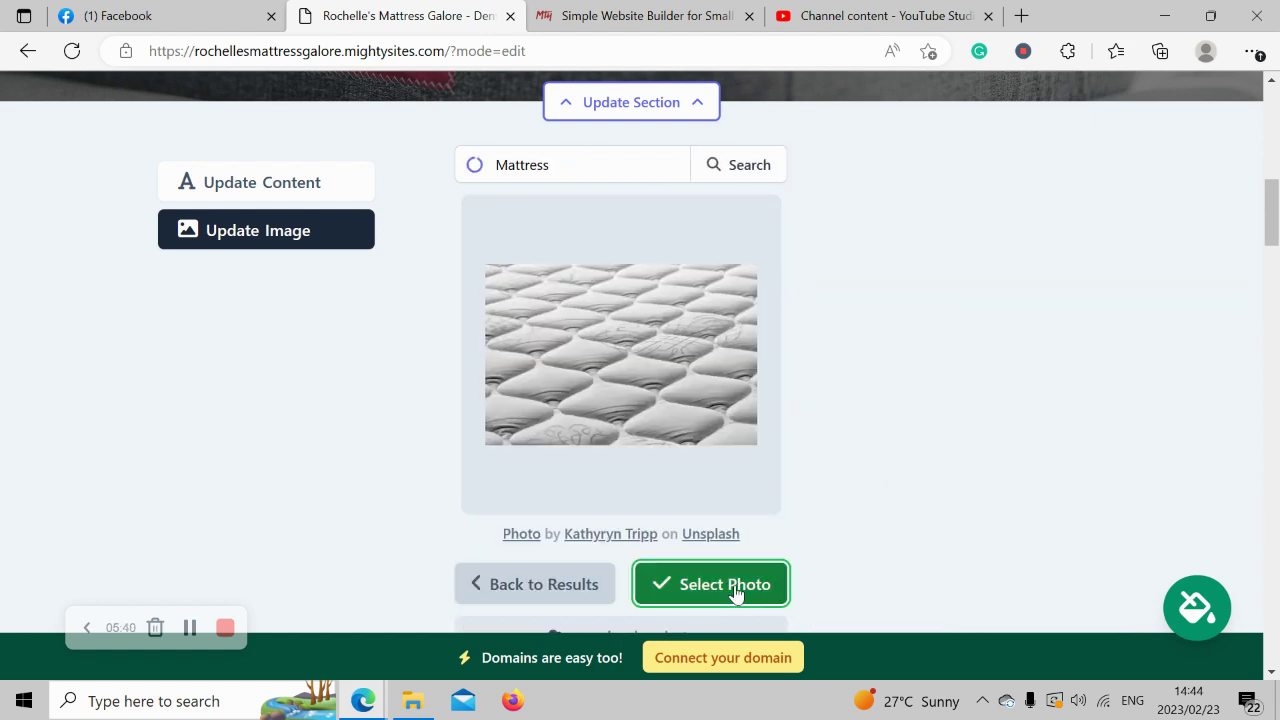
pyautogui.click(735, 590)
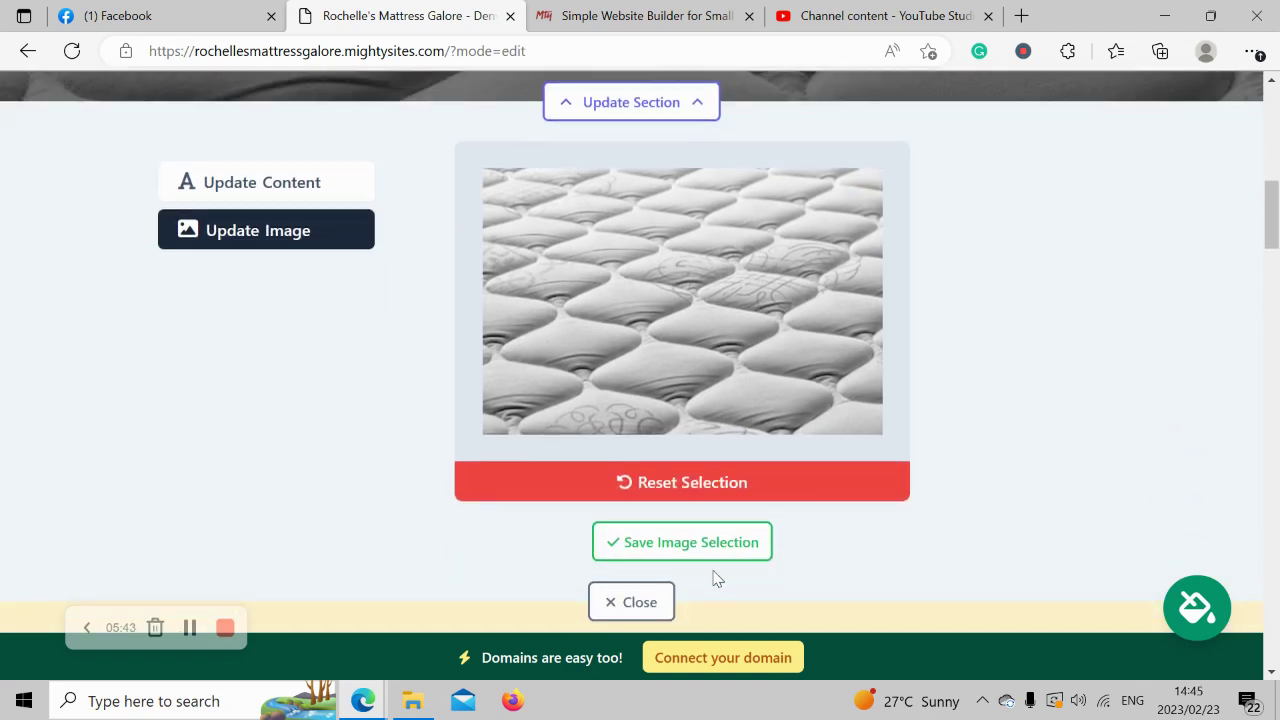
pyautogui.click(709, 556)
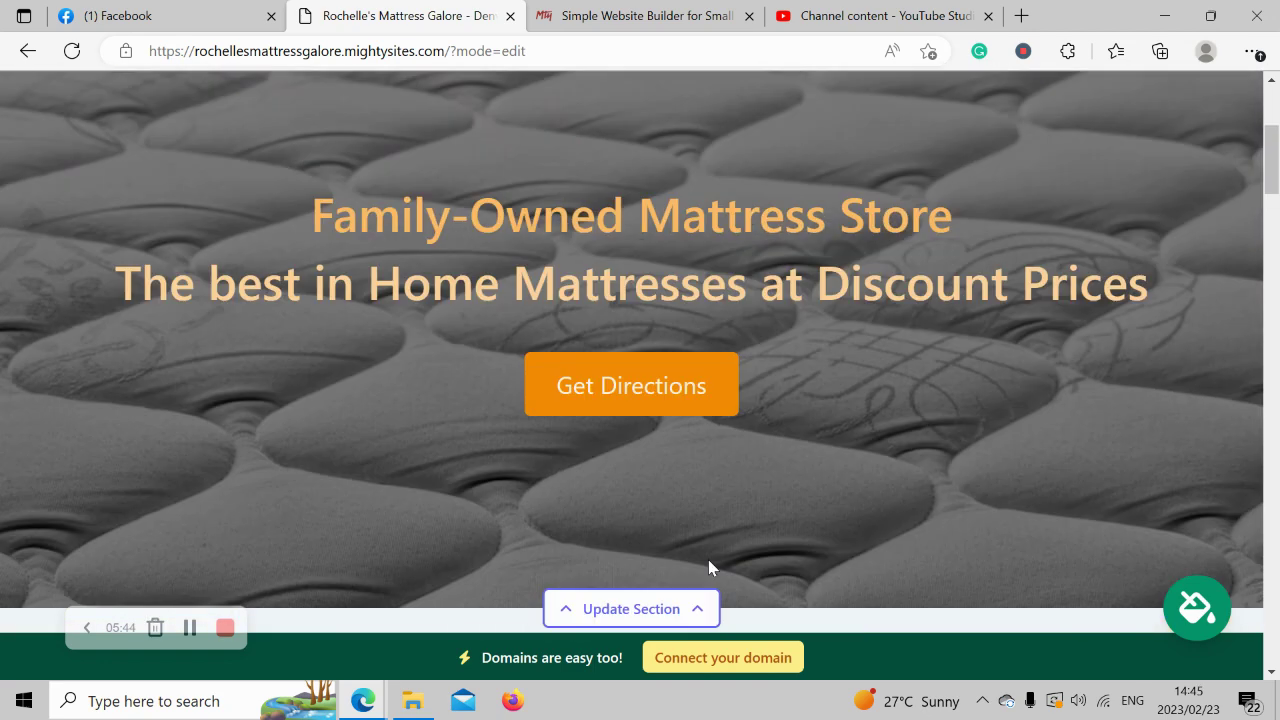
pyautogui.scroll(-6, 709, 567)
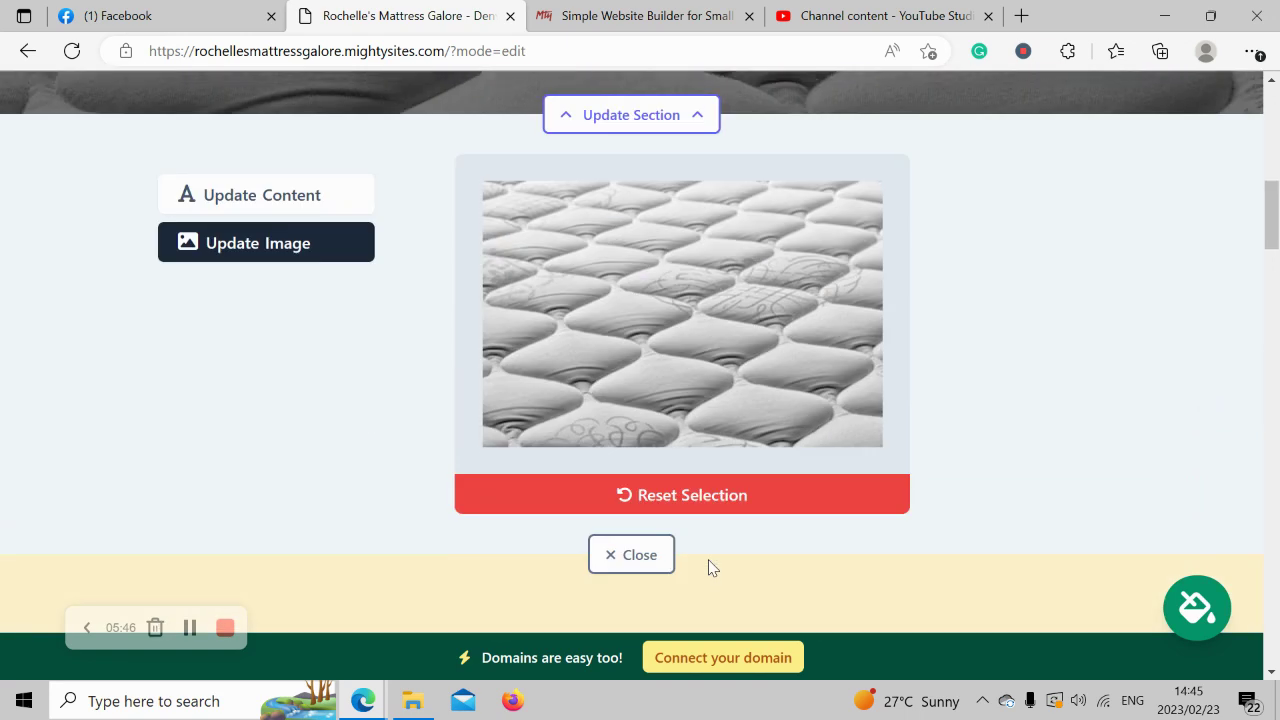
# Change the hero button label from 'Get Directions' to 'Get in Touch'.
pyautogui.click(280, 176)
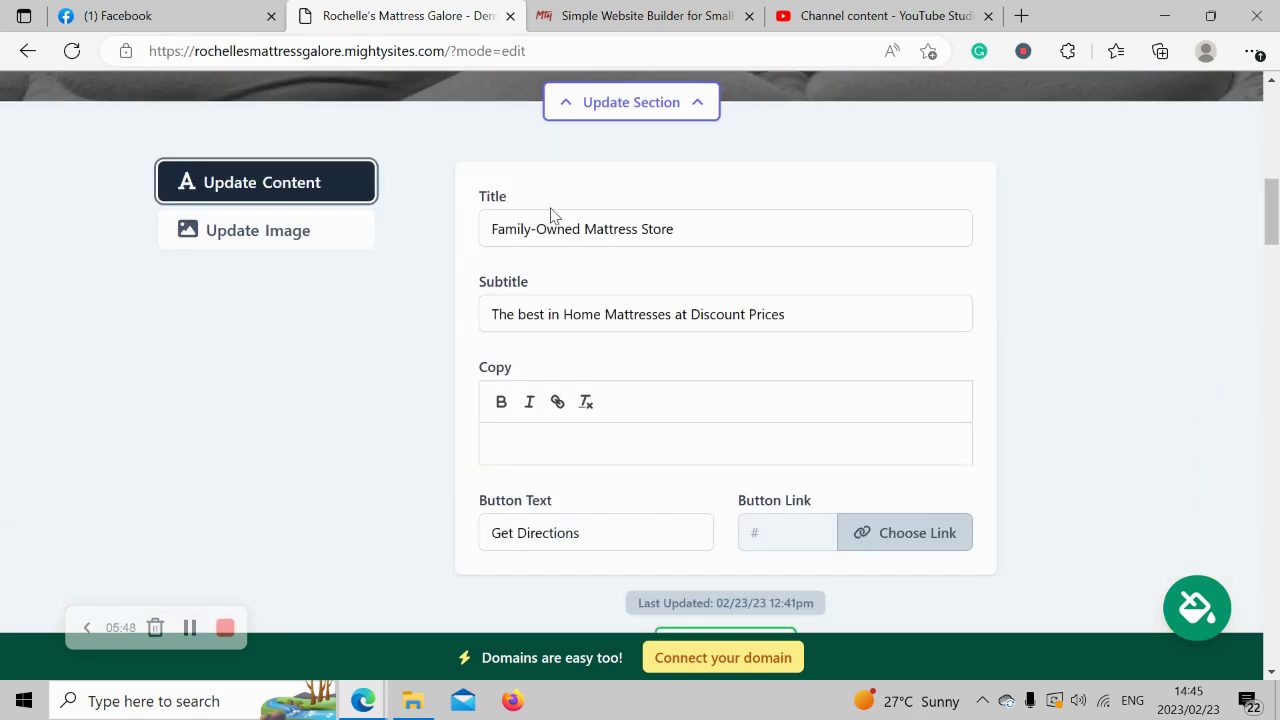
pyautogui.scroll(-2, 528, 306)
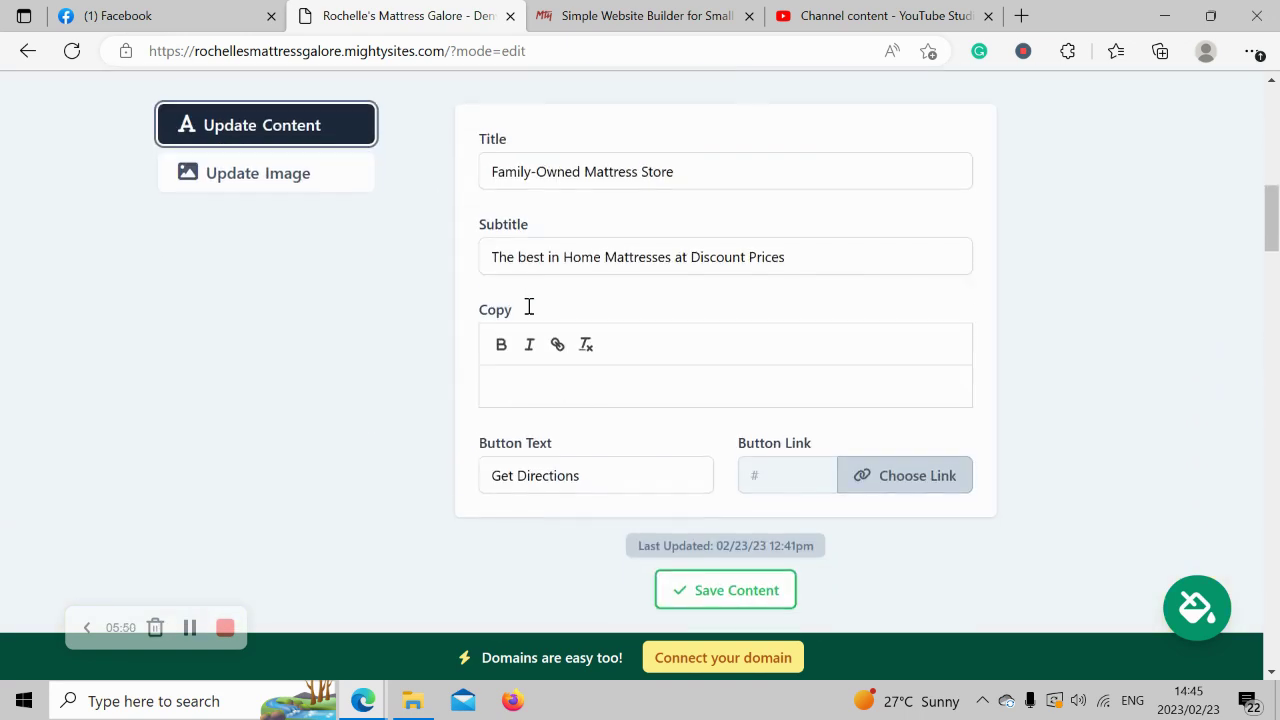
pyautogui.scroll(7, 554, 380)
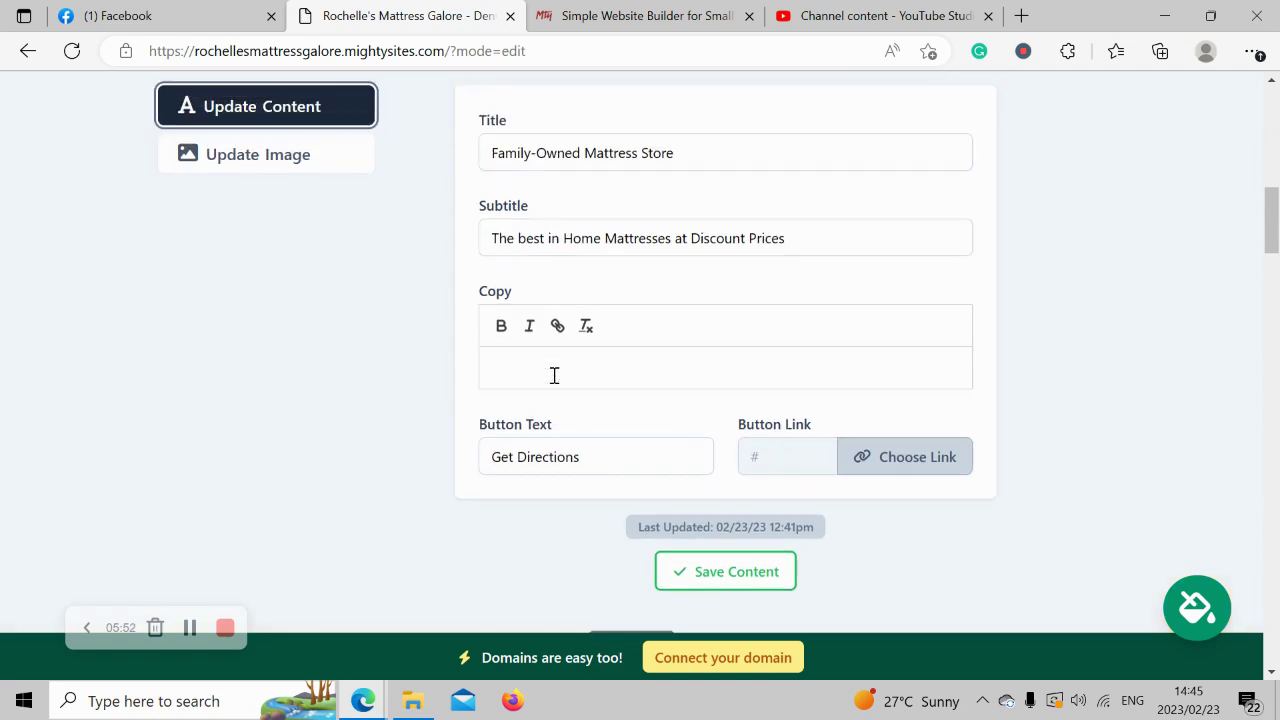
pyautogui.scroll(-2, 556, 382)
pyautogui.scroll(-4, 554, 383)
pyautogui.click(626, 457)
pyautogui.tripleClick(626, 457)
pyautogui.press('capslock')
pyautogui.write('Get in Touch')
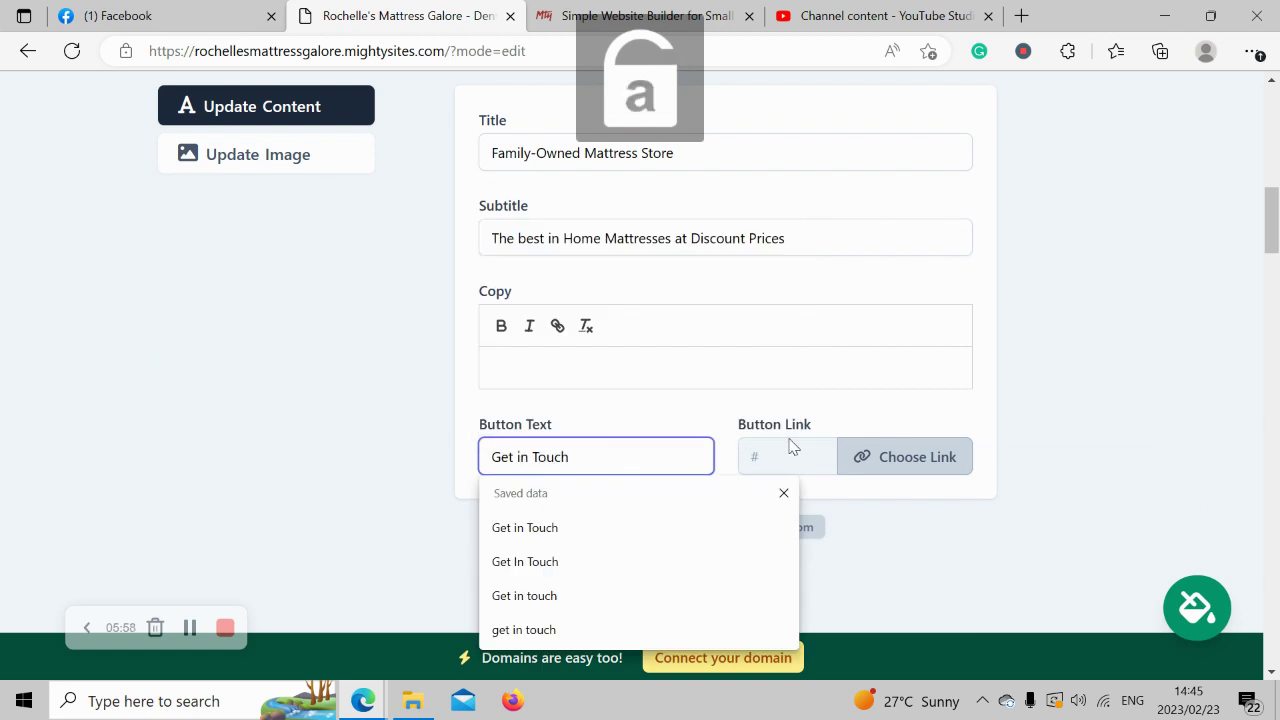
# Link the hero button to Click to Call and save the content changes.
pyautogui.click(884, 455)
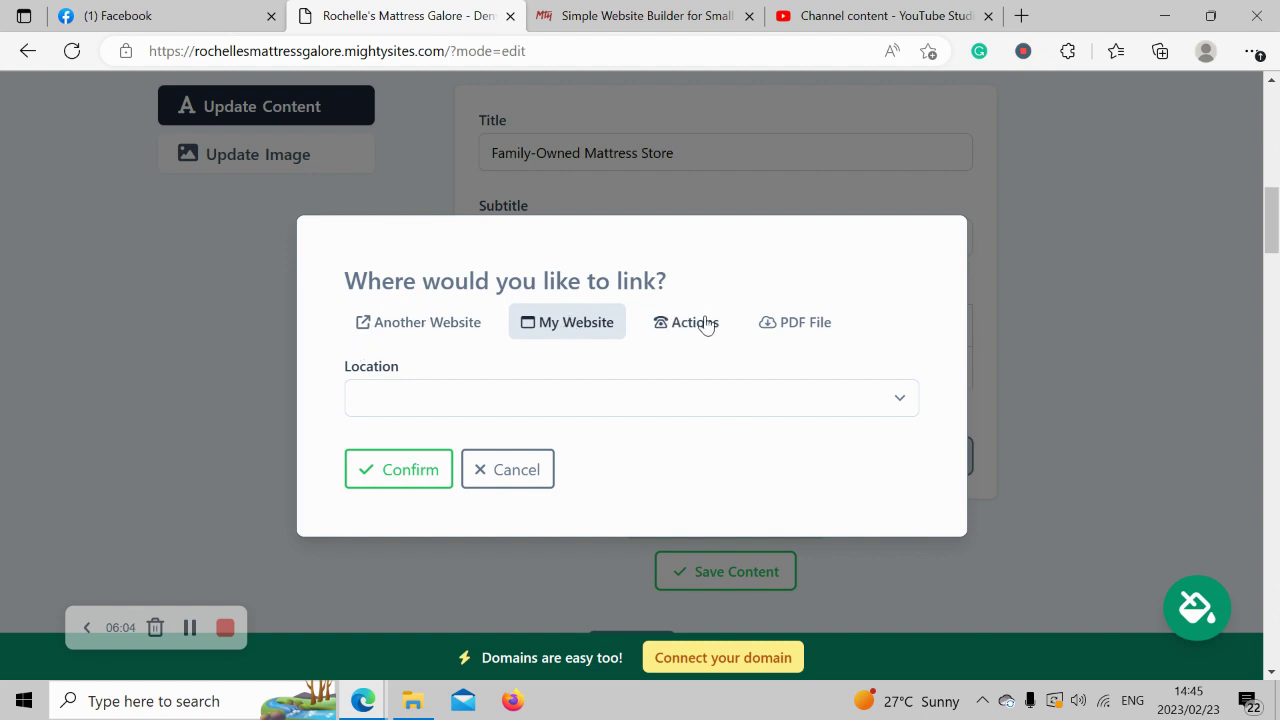
pyautogui.click(655, 318)
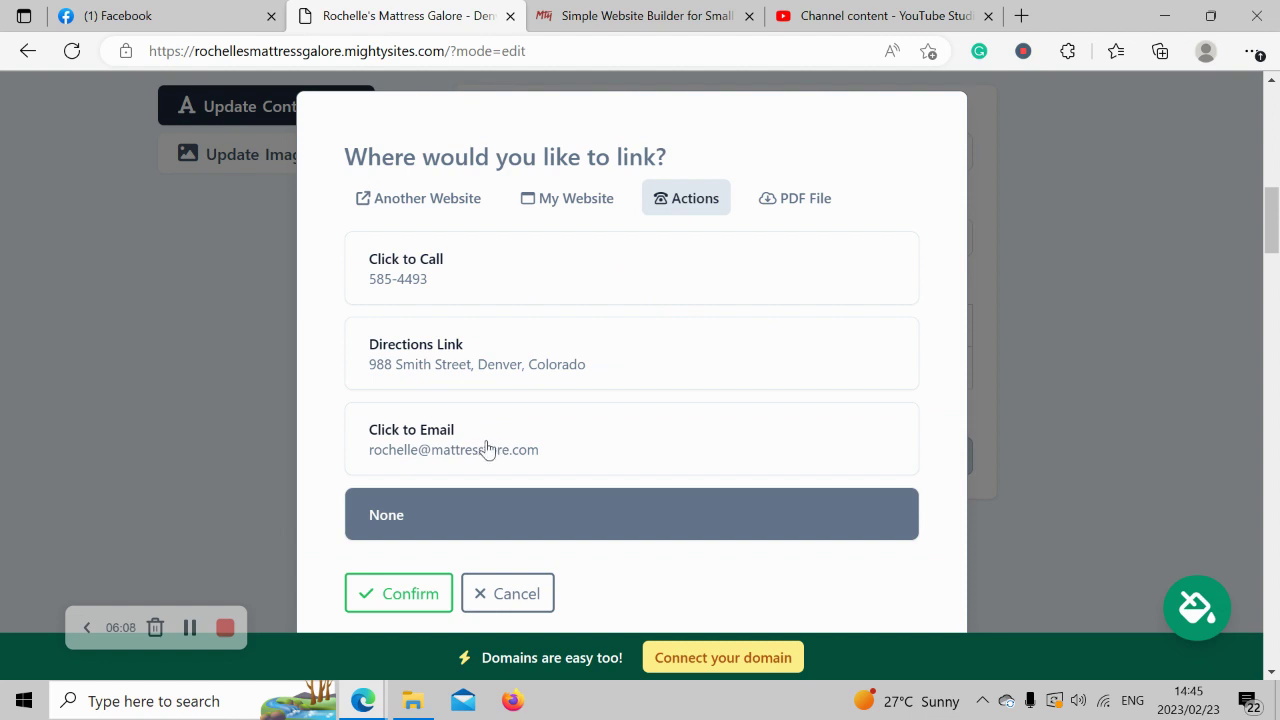
pyautogui.click(630, 270)
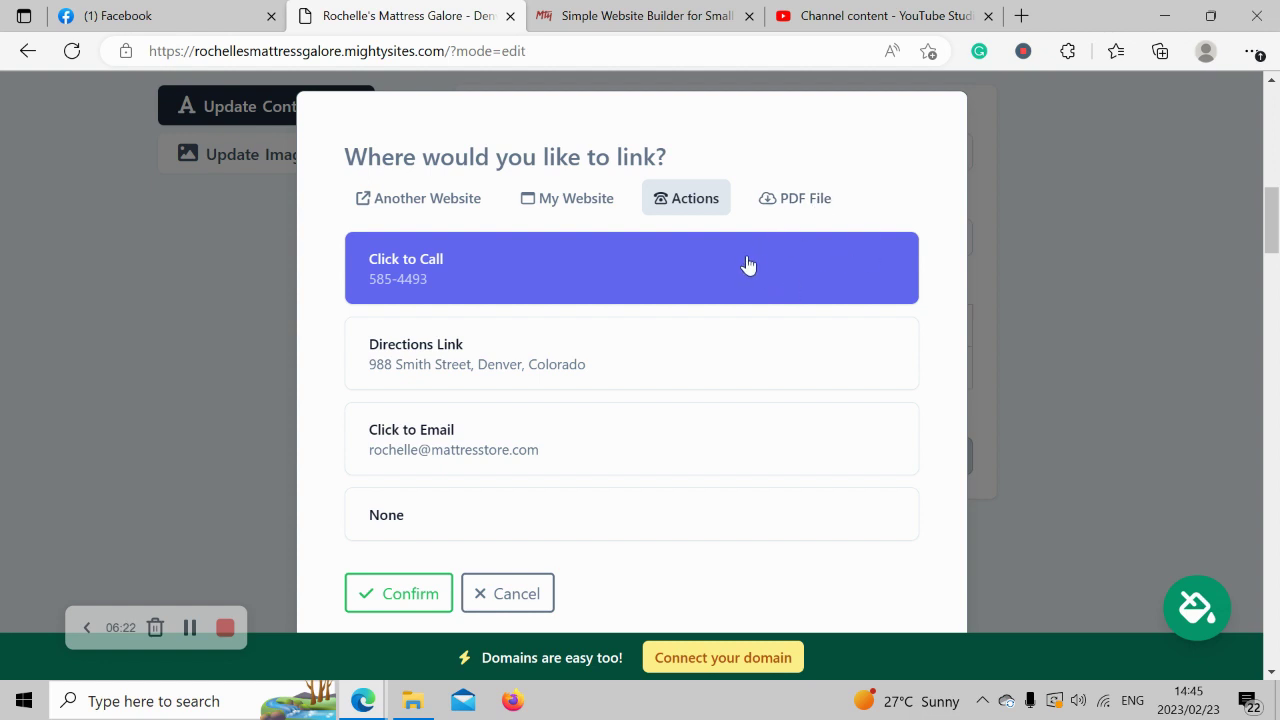
pyautogui.click(397, 603)
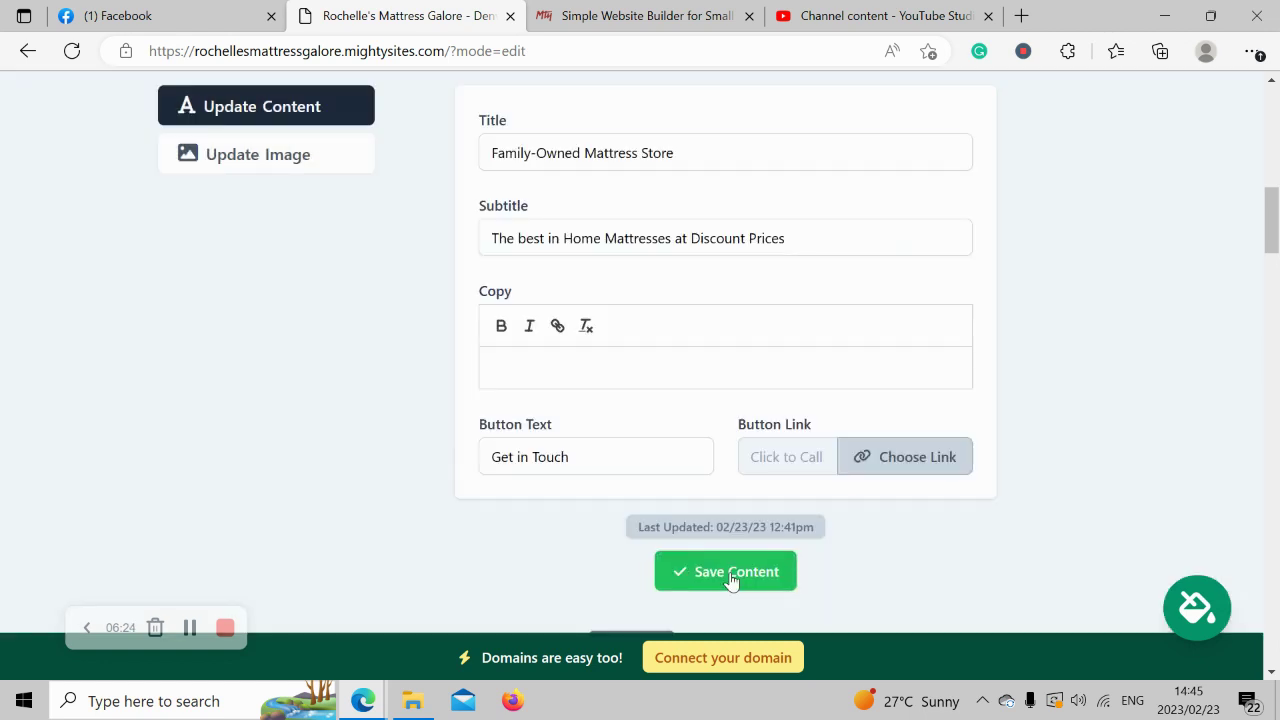
pyautogui.click(731, 574)
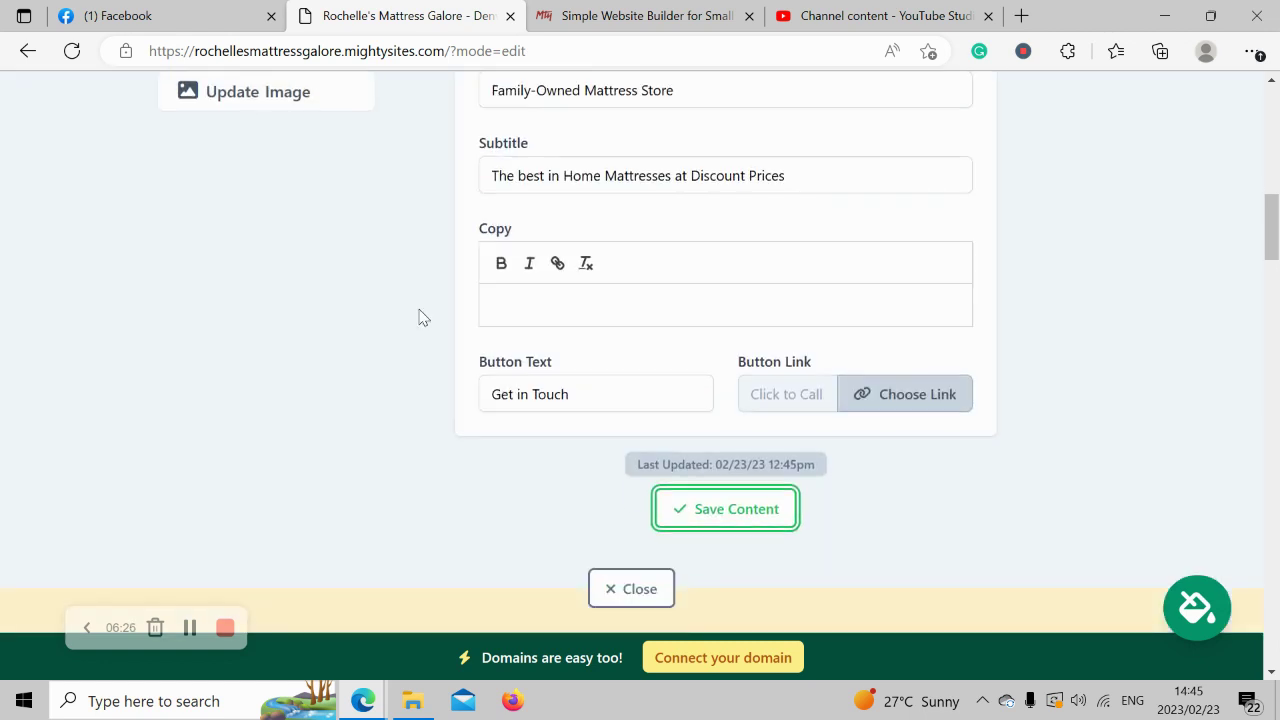
pyautogui.click(668, 498)
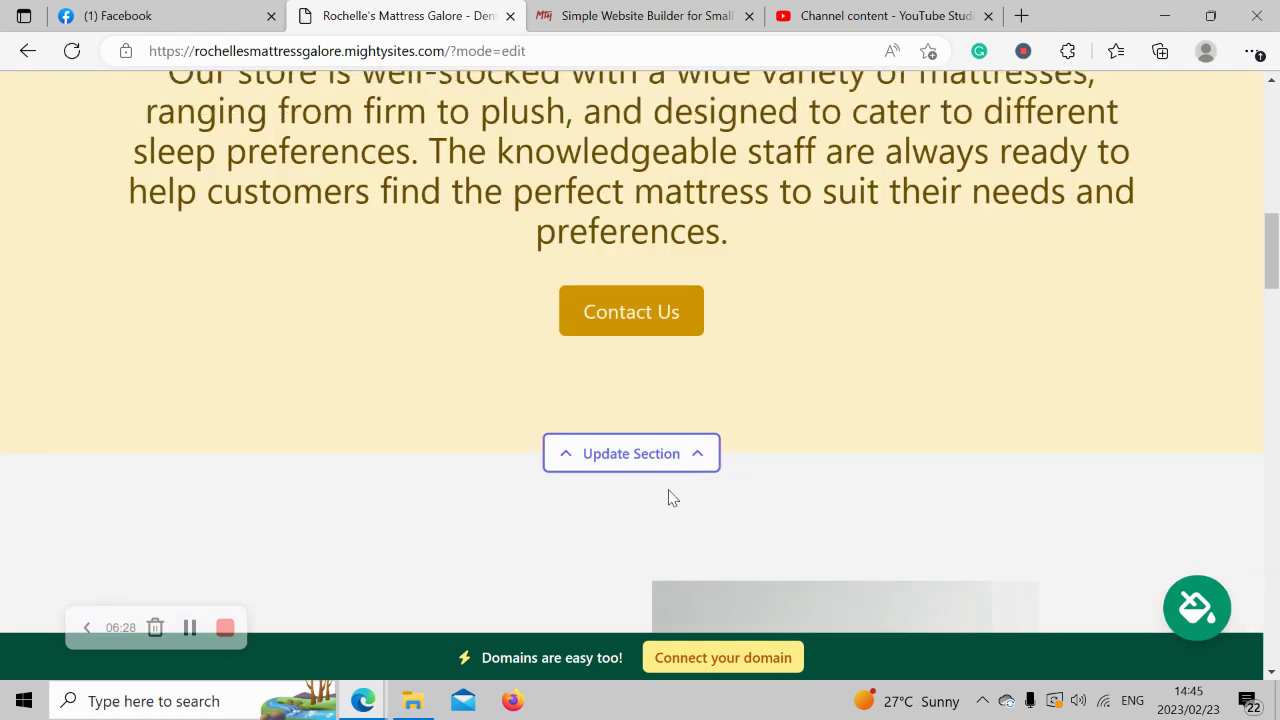
pyautogui.scroll(2, 668, 498)
pyautogui.scroll(-3, 668, 498)
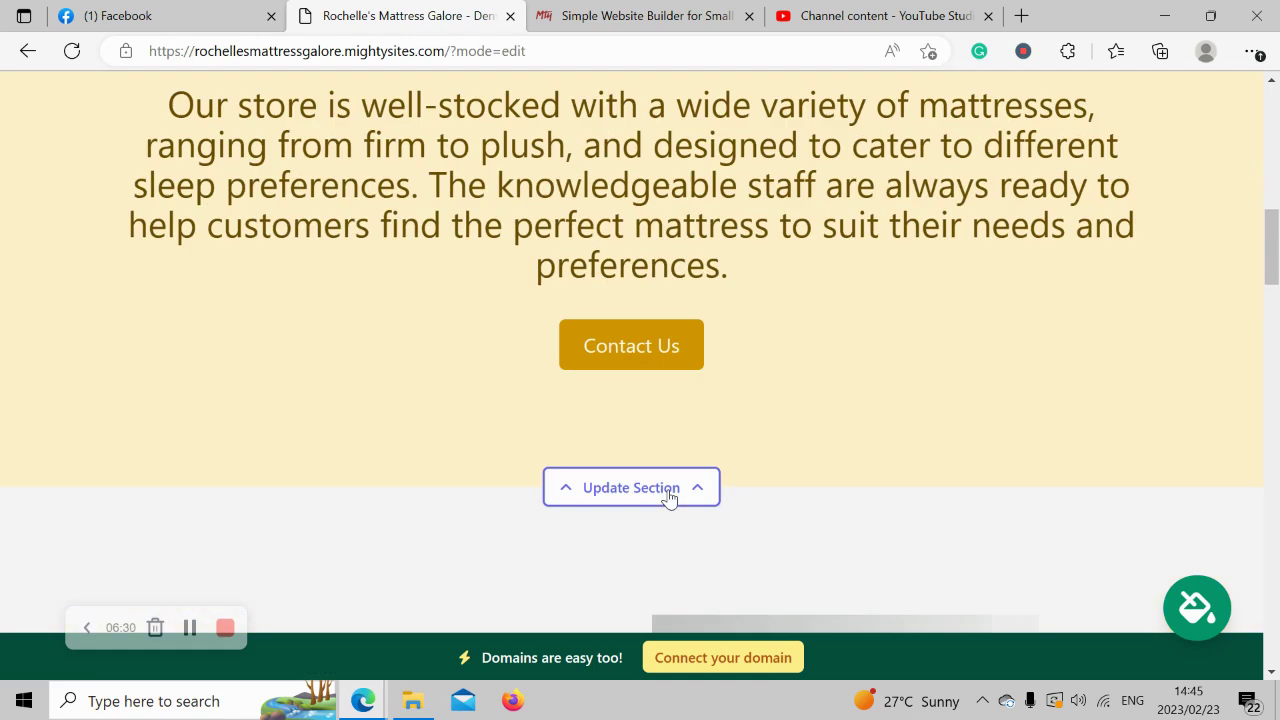
pyautogui.scroll(2, 668, 498)
pyautogui.moveTo(160, 253); pyautogui.dragTo(768, 446)
pyautogui.click(373, 285)
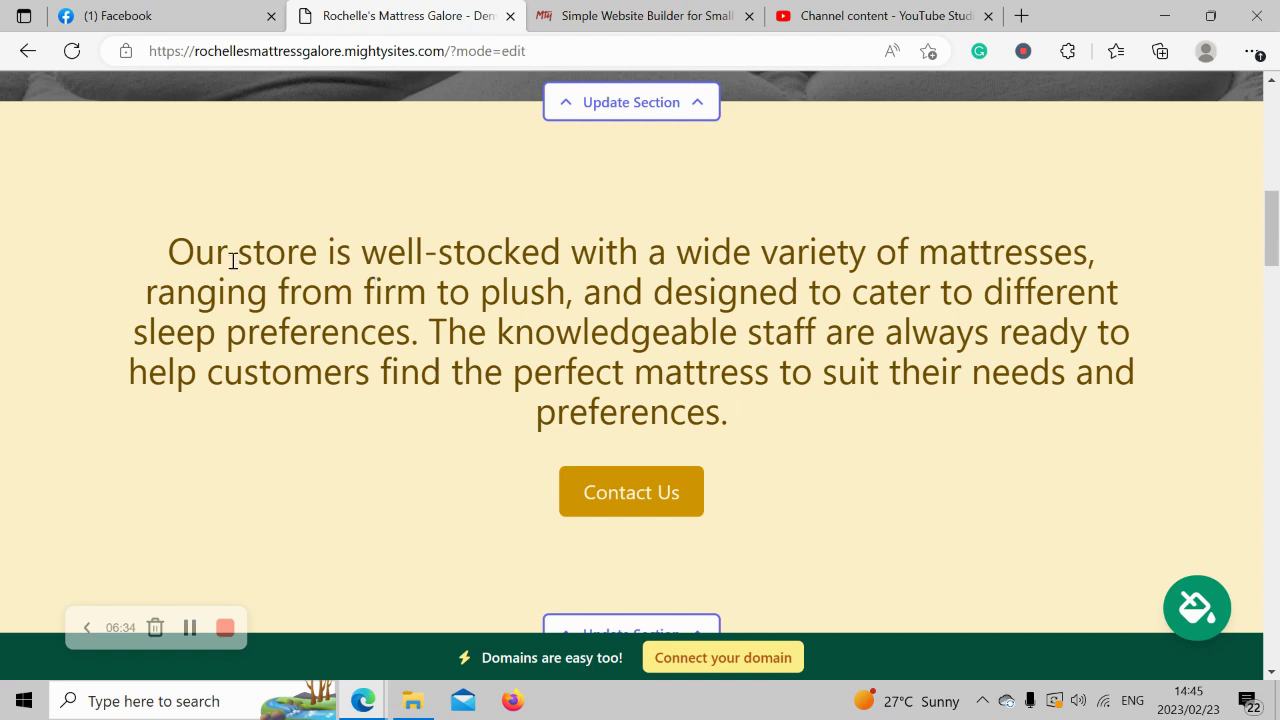
pyautogui.moveTo(145, 243); pyautogui.dragTo(776, 414)
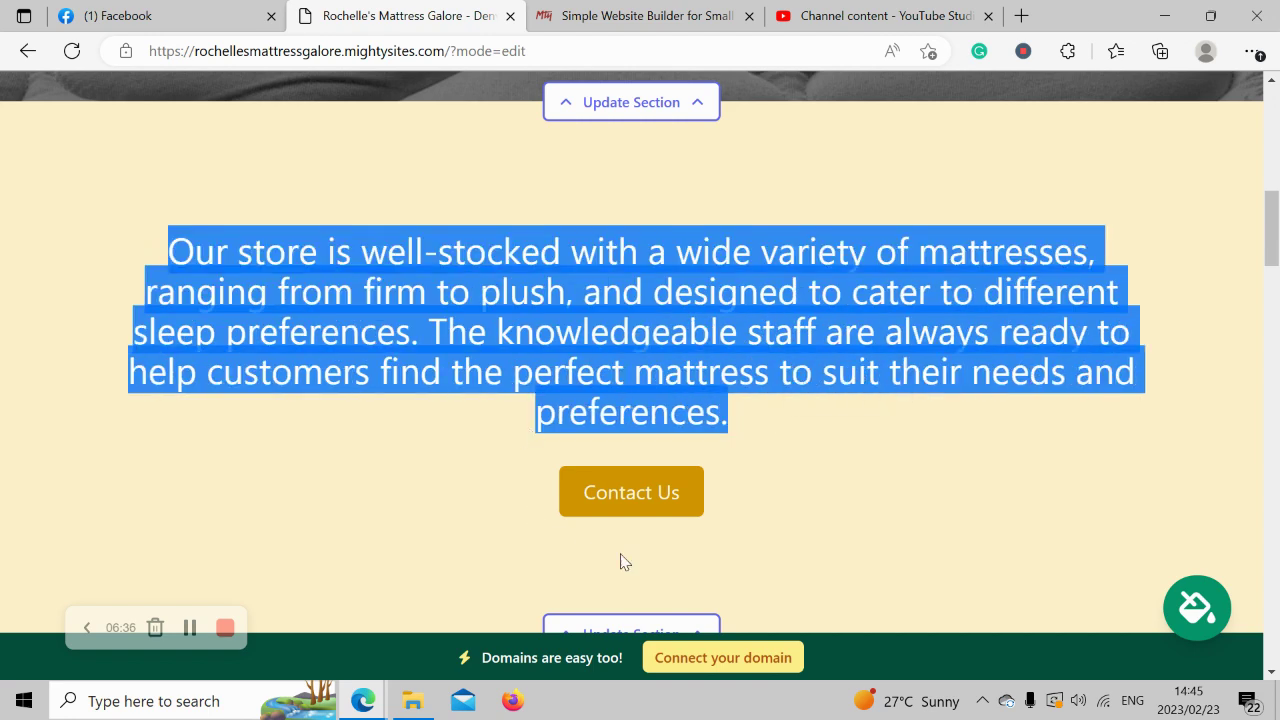
pyautogui.click(806, 386)
pyautogui.scroll(-1, 806, 386)
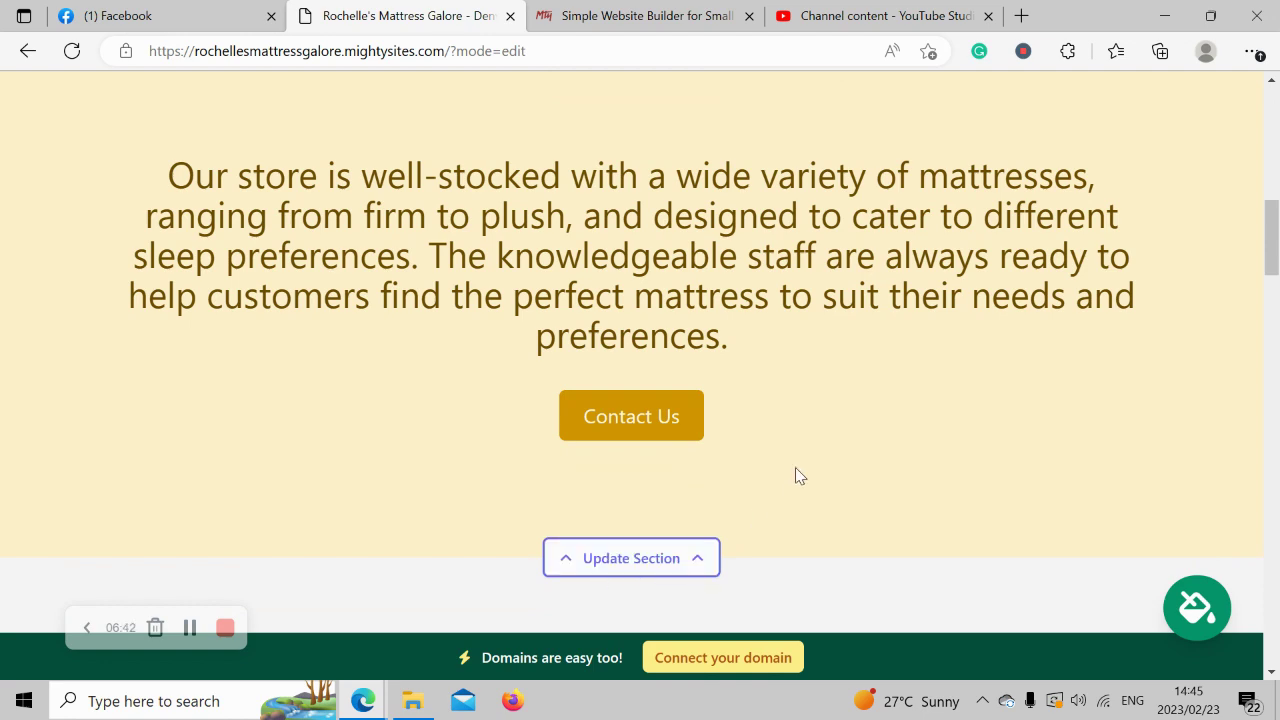
pyautogui.scroll(-5, 796, 470)
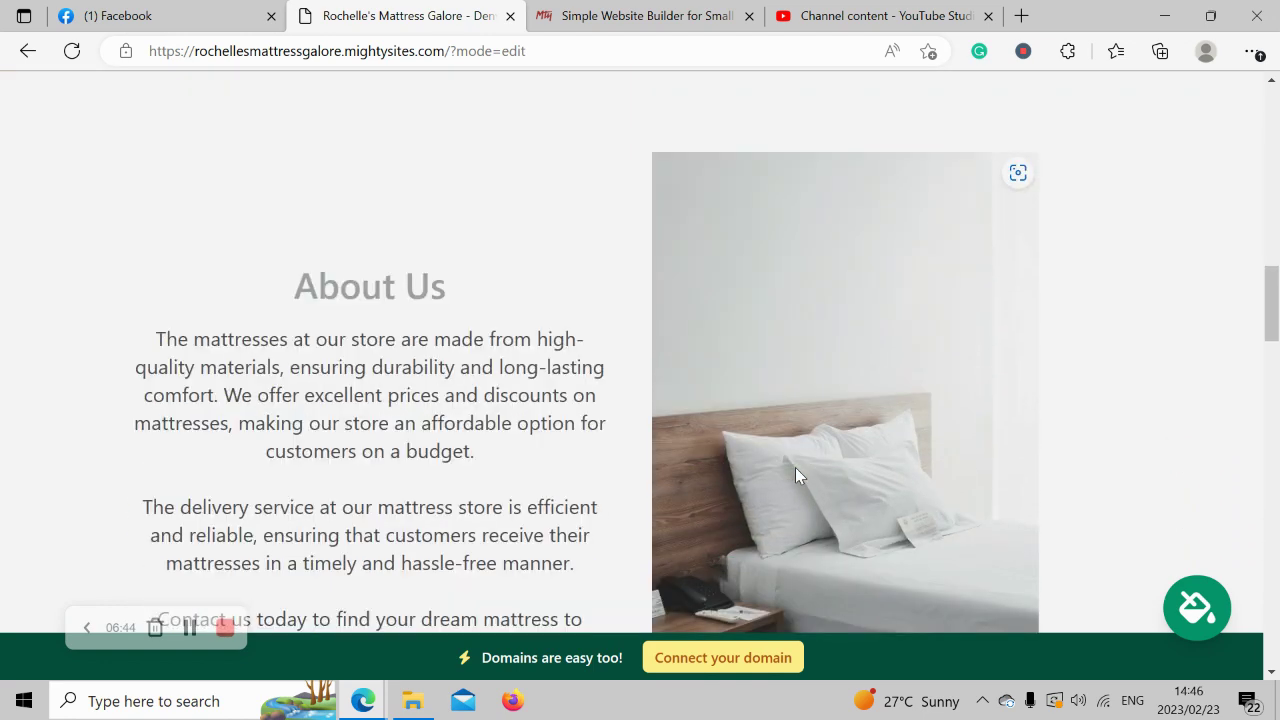
pyautogui.scroll(-2, 795, 476)
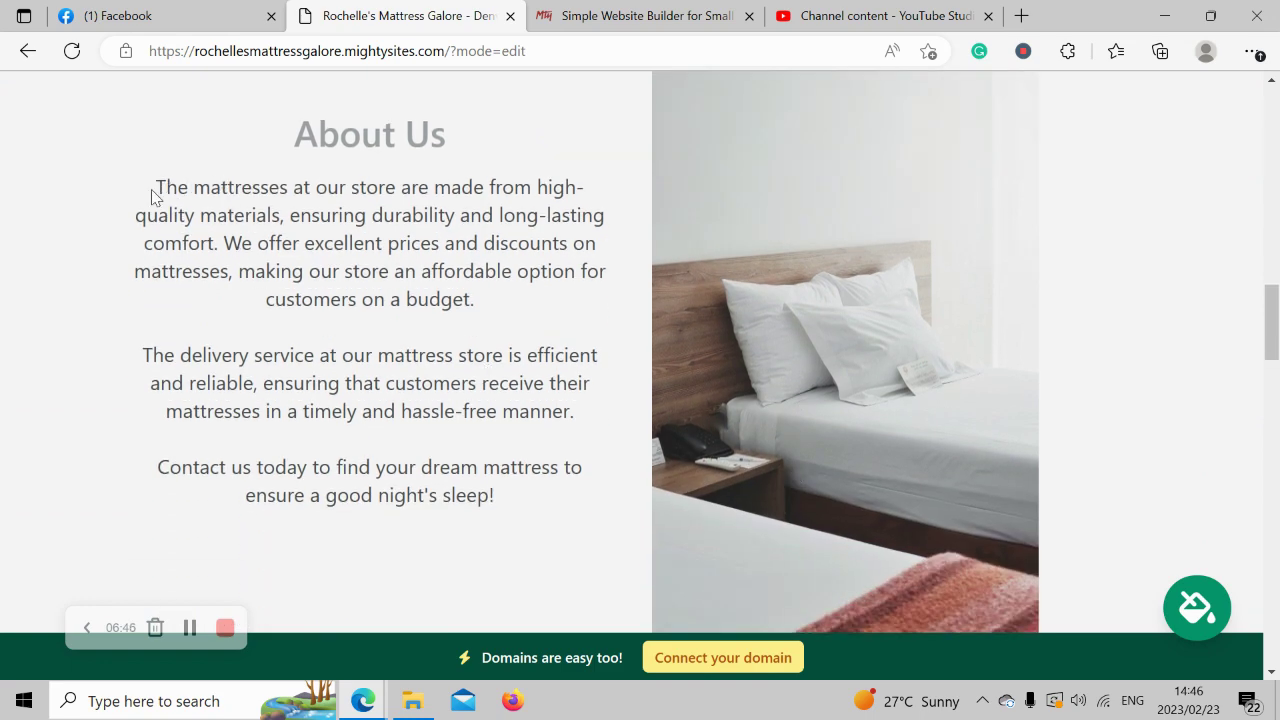
pyautogui.moveTo(151, 189); pyautogui.dragTo(551, 514)
pyautogui.moveTo(520, 523); pyautogui.dragTo(240, 101)
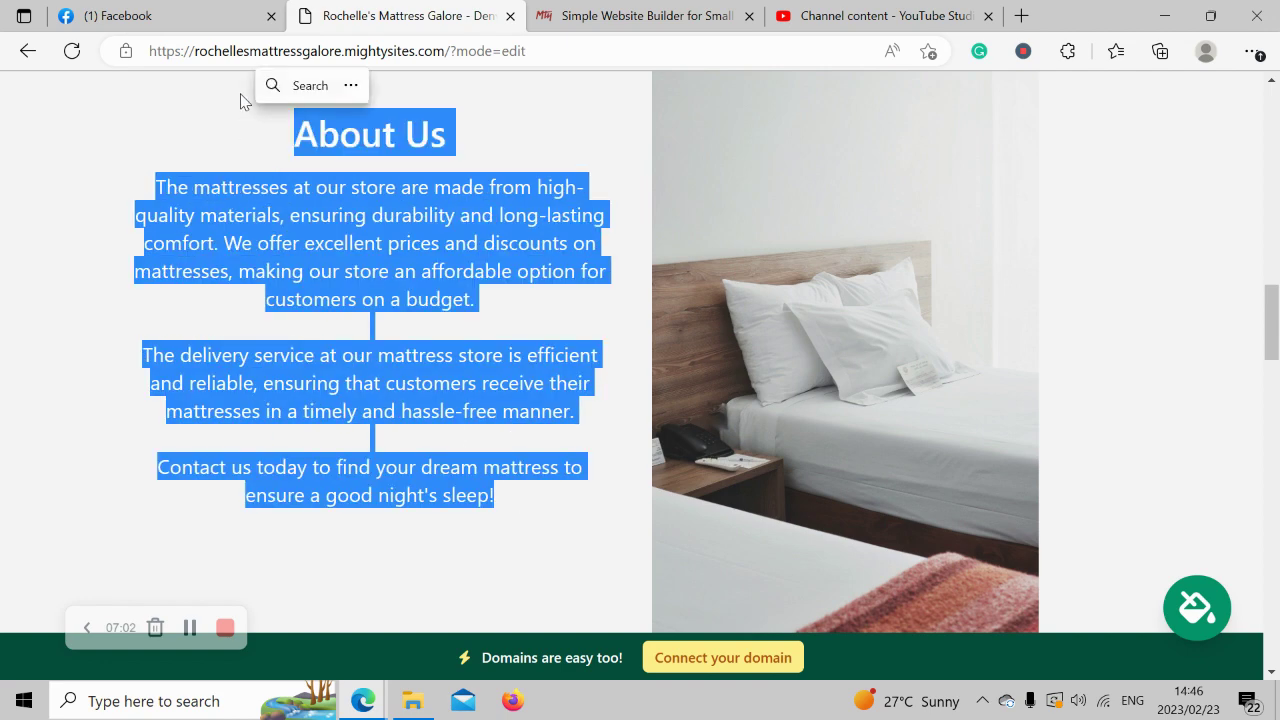
pyautogui.click(255, 283)
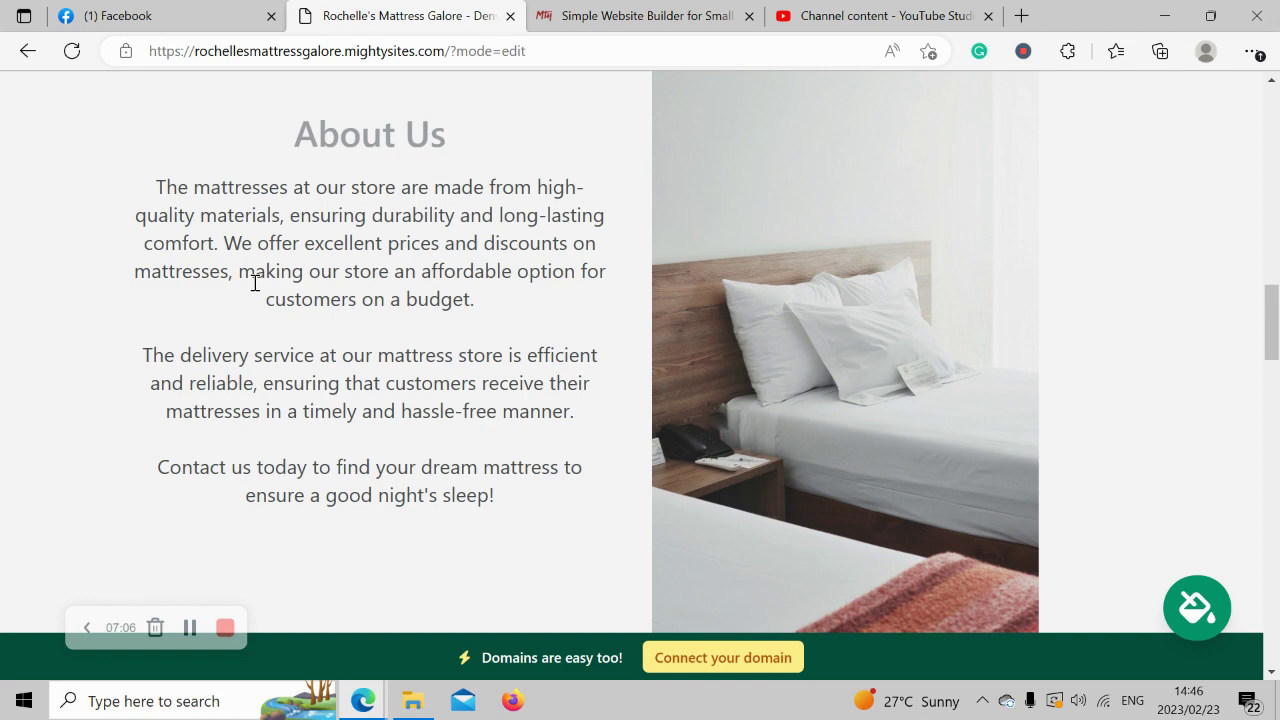
pyautogui.scroll(-4, 253, 286)
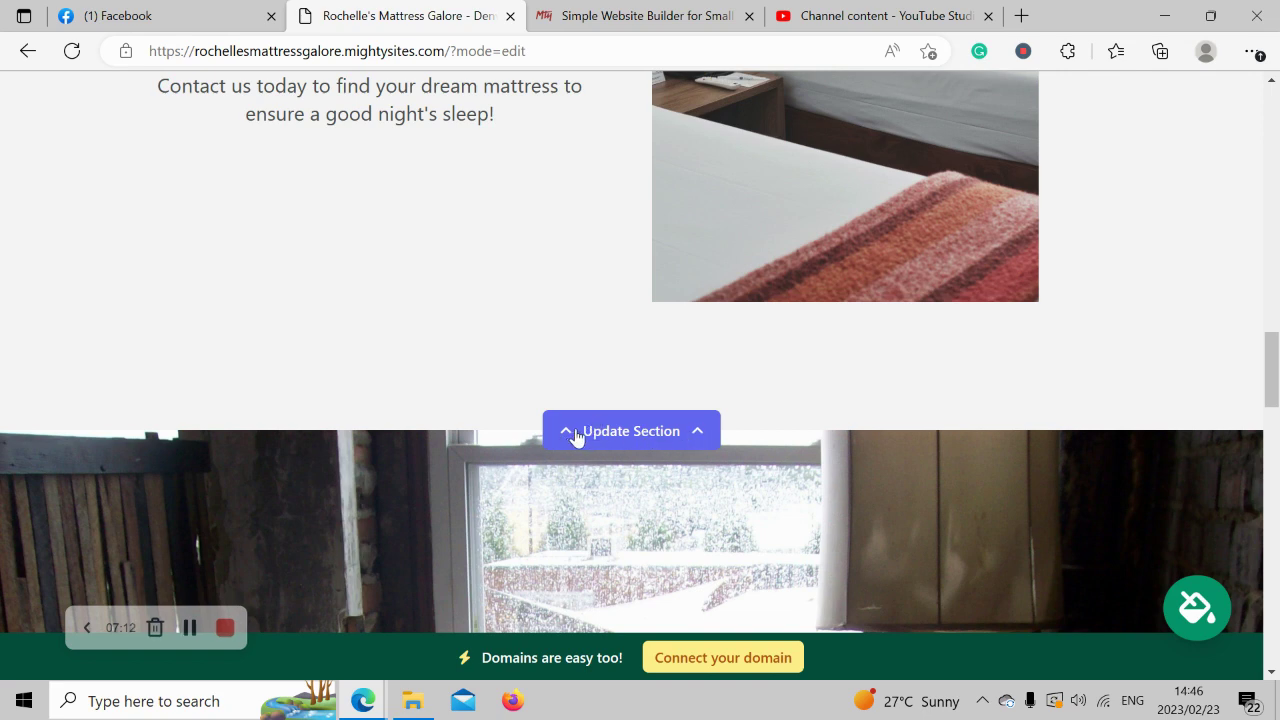
pyautogui.scroll(-2, 586, 443)
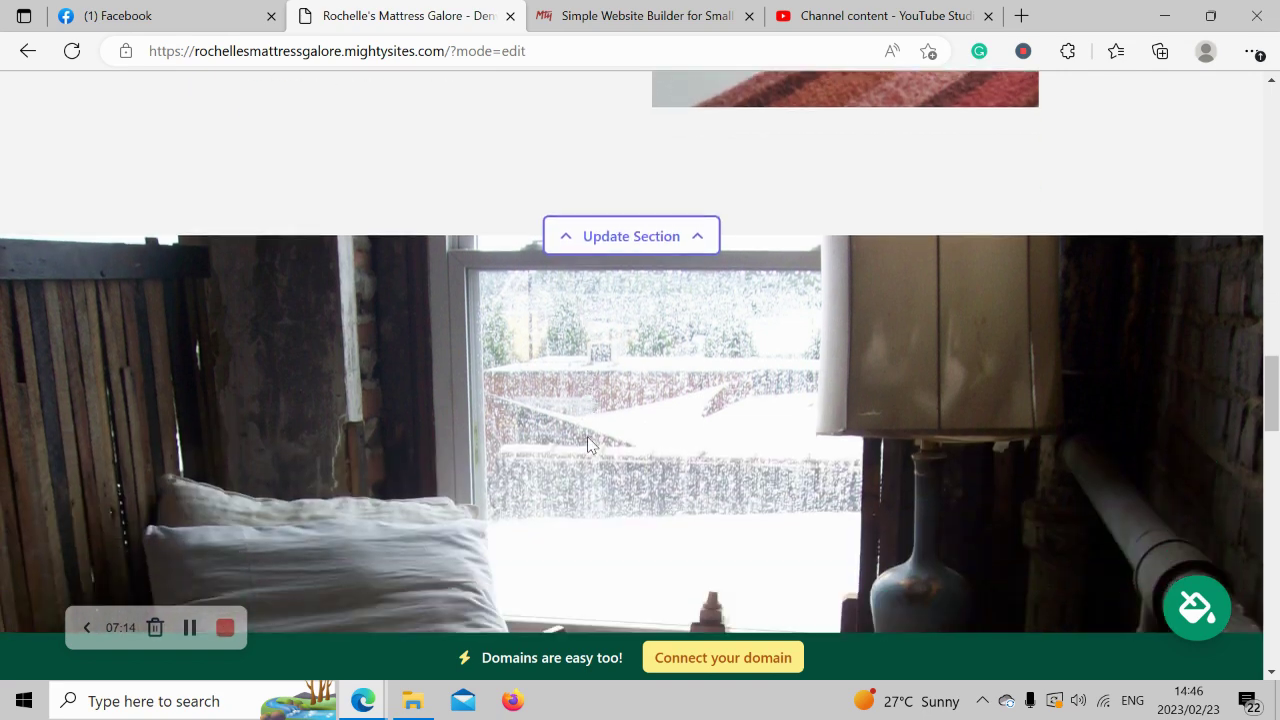
pyautogui.scroll(-3, 588, 445)
pyautogui.scroll(2, 588, 445)
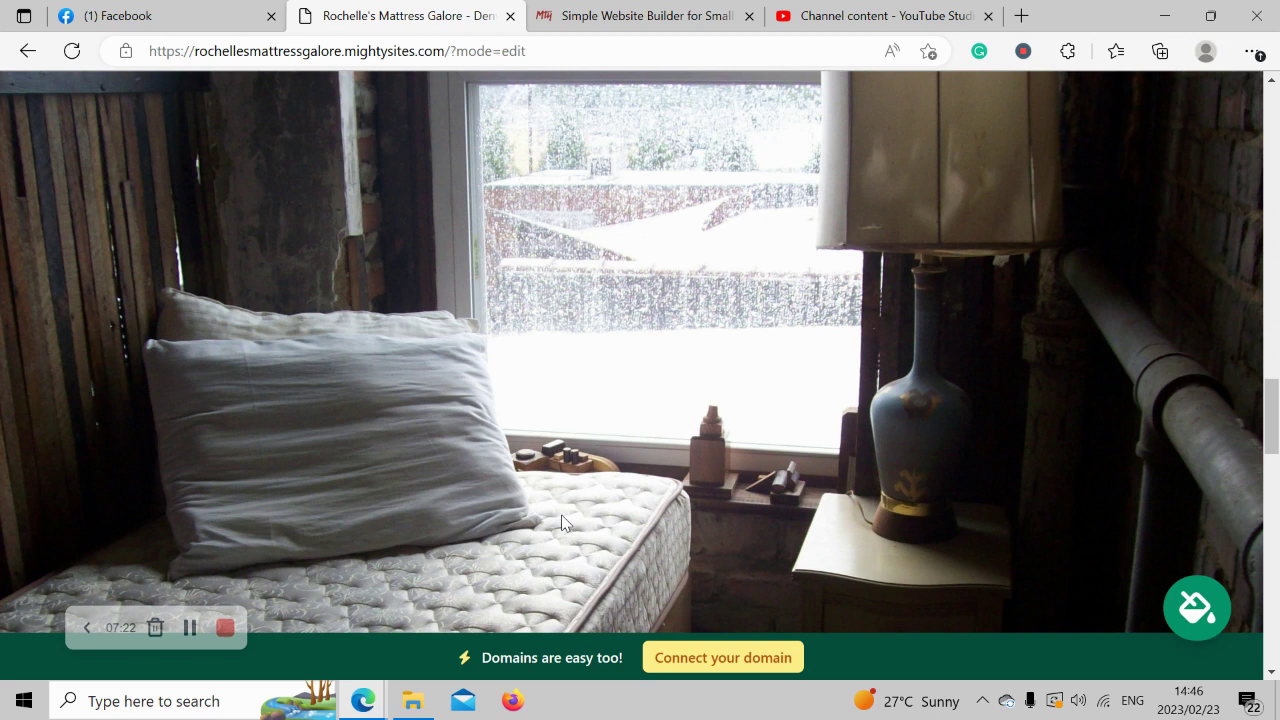
pyautogui.scroll(-2, 562, 522)
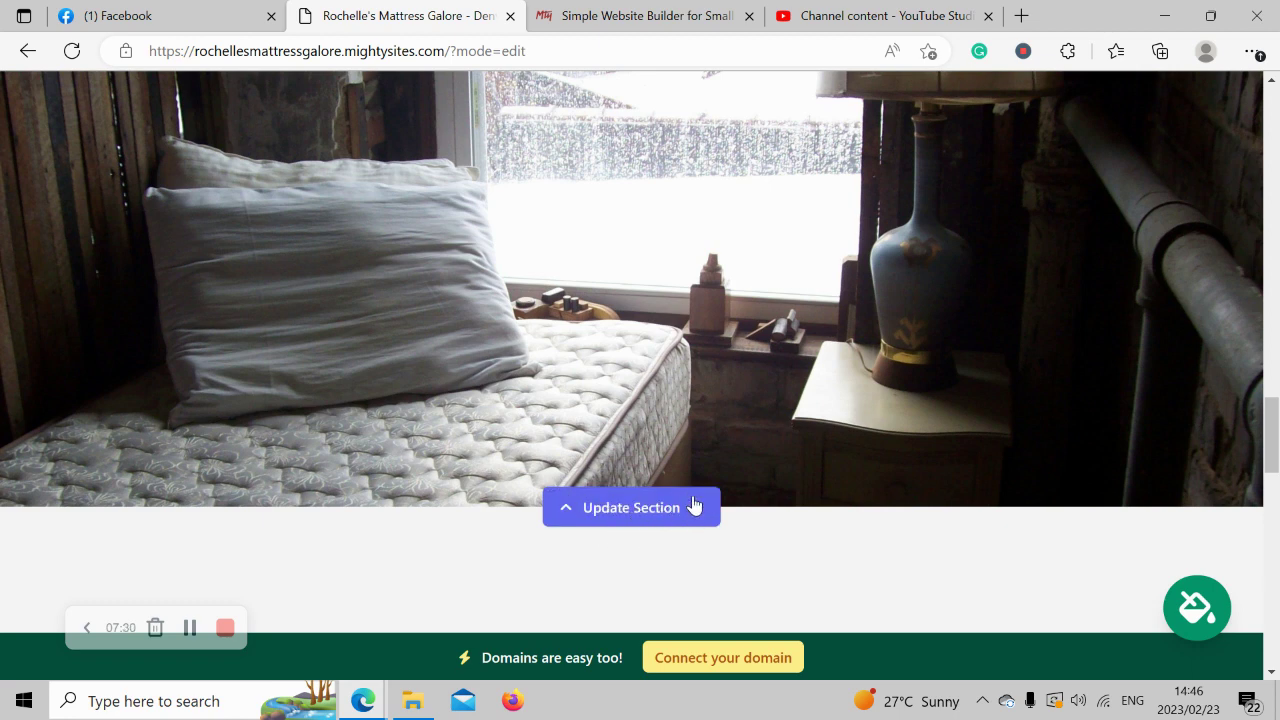
pyautogui.scroll(-4, 692, 505)
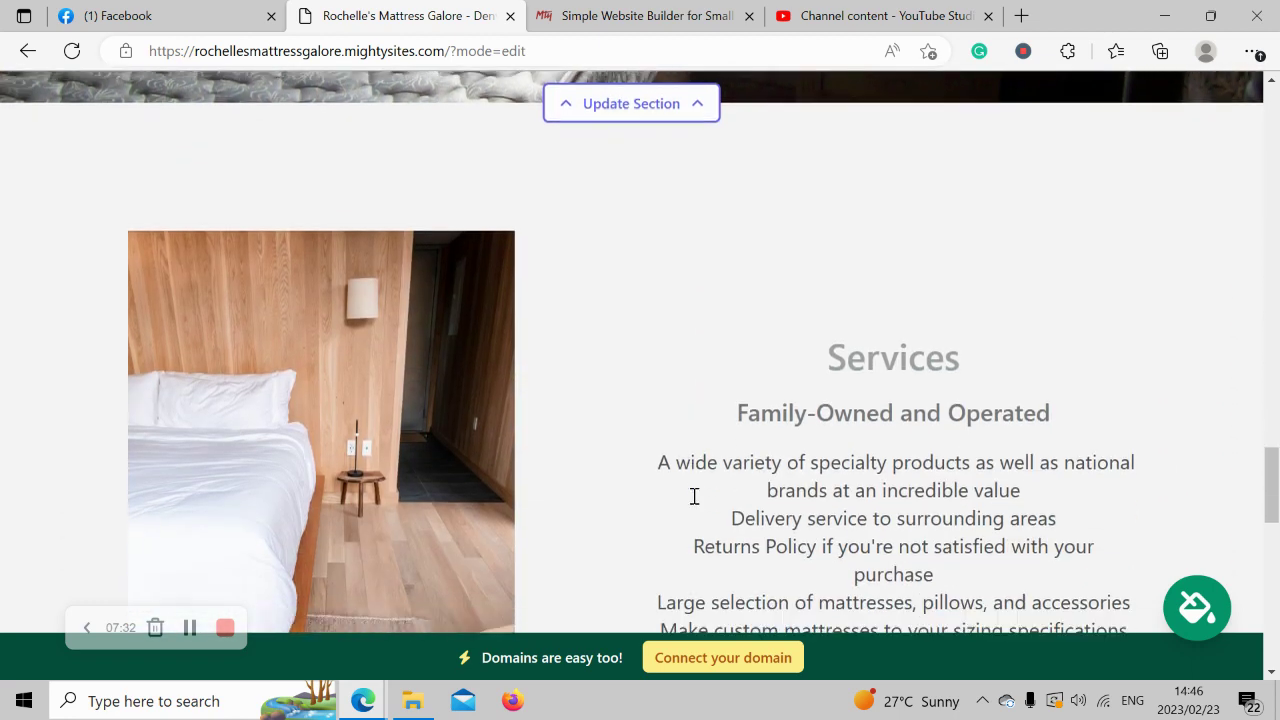
pyautogui.scroll(-2, 694, 497)
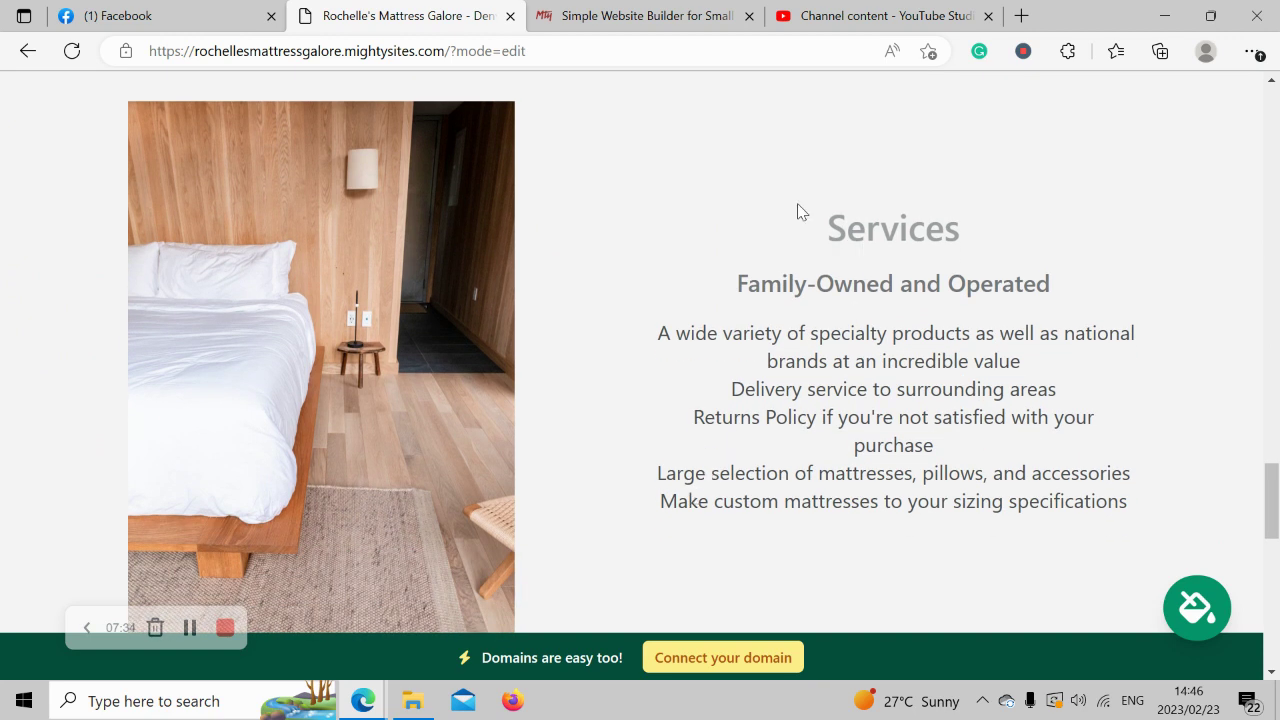
pyautogui.moveTo(797, 210); pyautogui.dragTo(1154, 543)
pyautogui.click(680, 368)
pyautogui.moveTo(646, 334); pyautogui.dragTo(1151, 551)
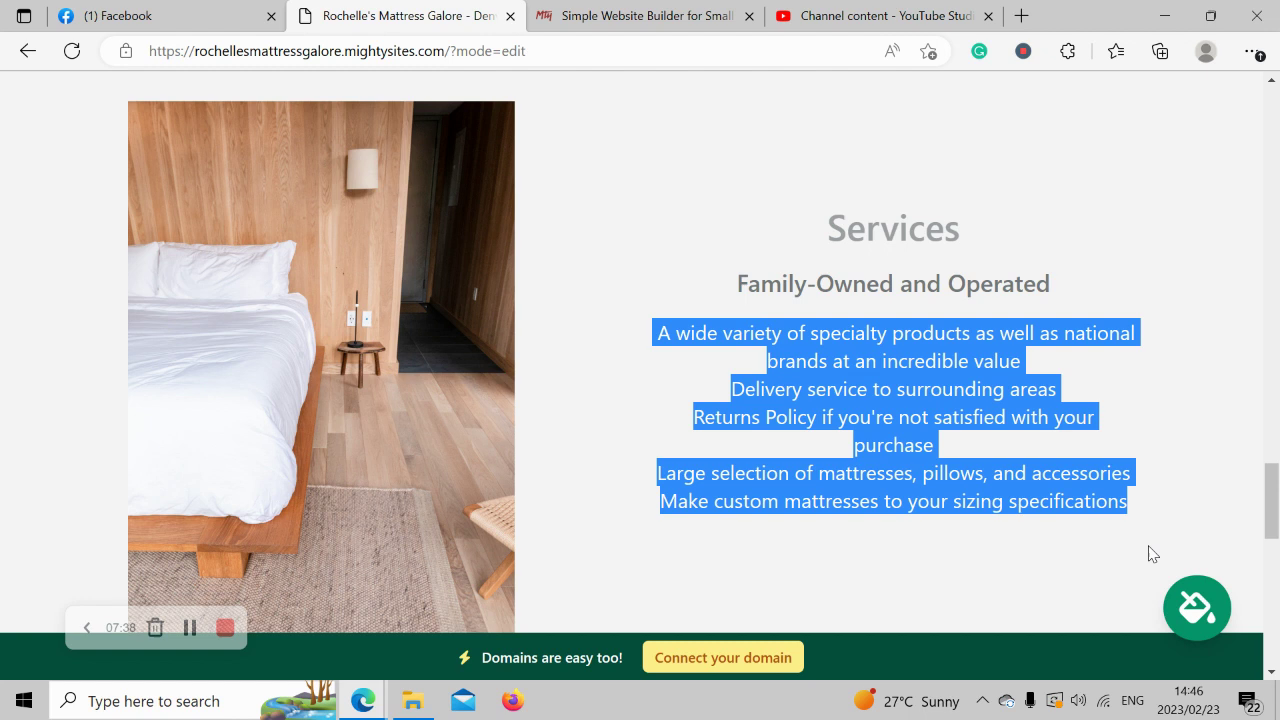
pyautogui.click(903, 594)
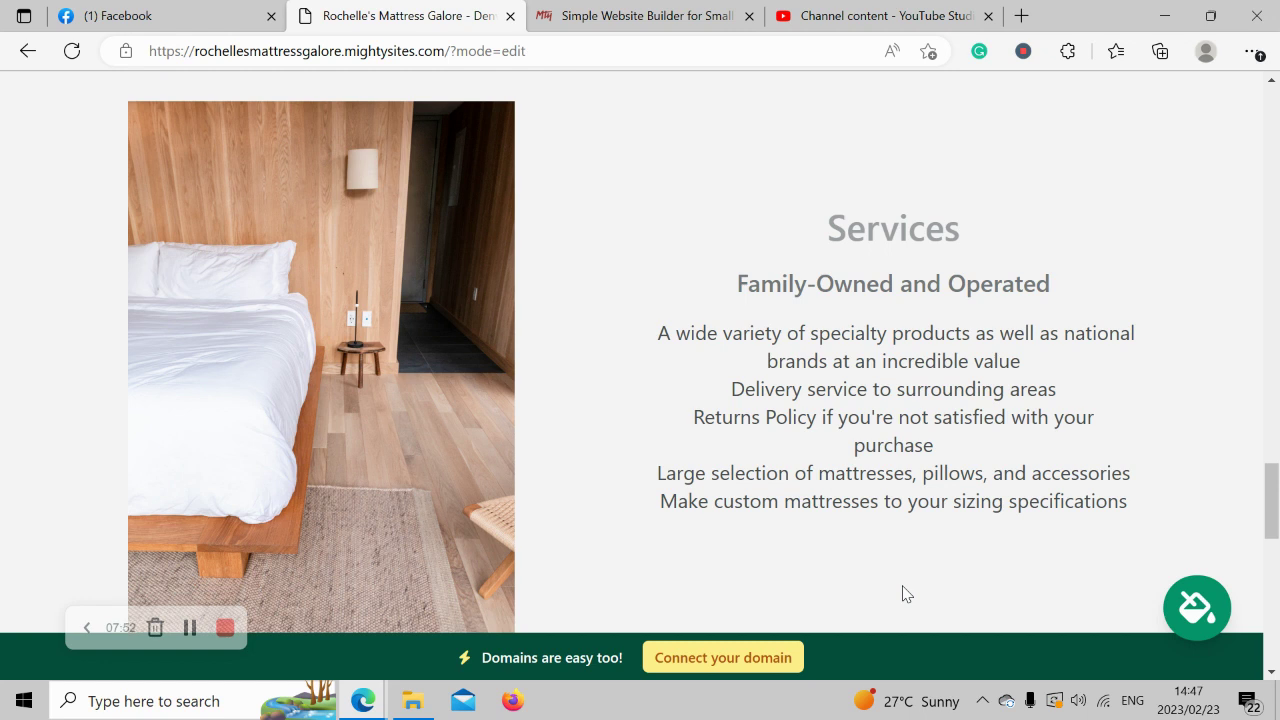
pyautogui.moveTo(714, 209); pyautogui.dragTo(1180, 515)
pyautogui.click(546, 416)
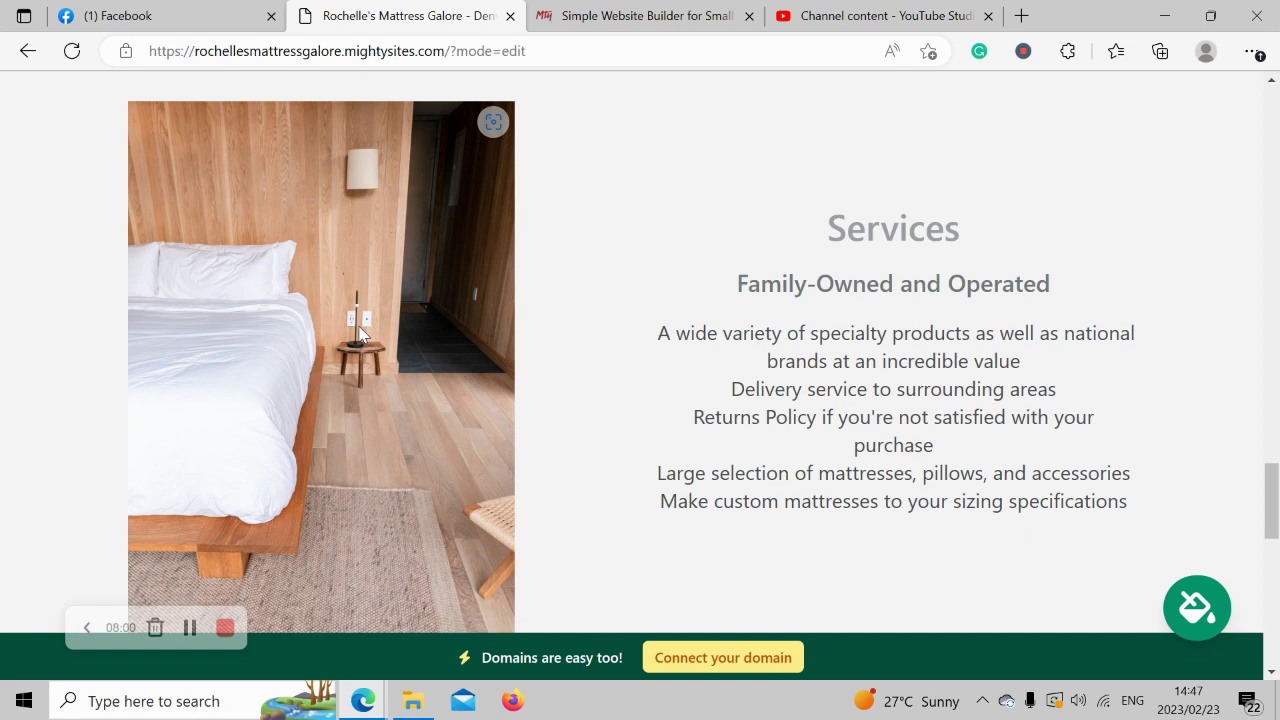
pyautogui.scroll(-5, 360, 335)
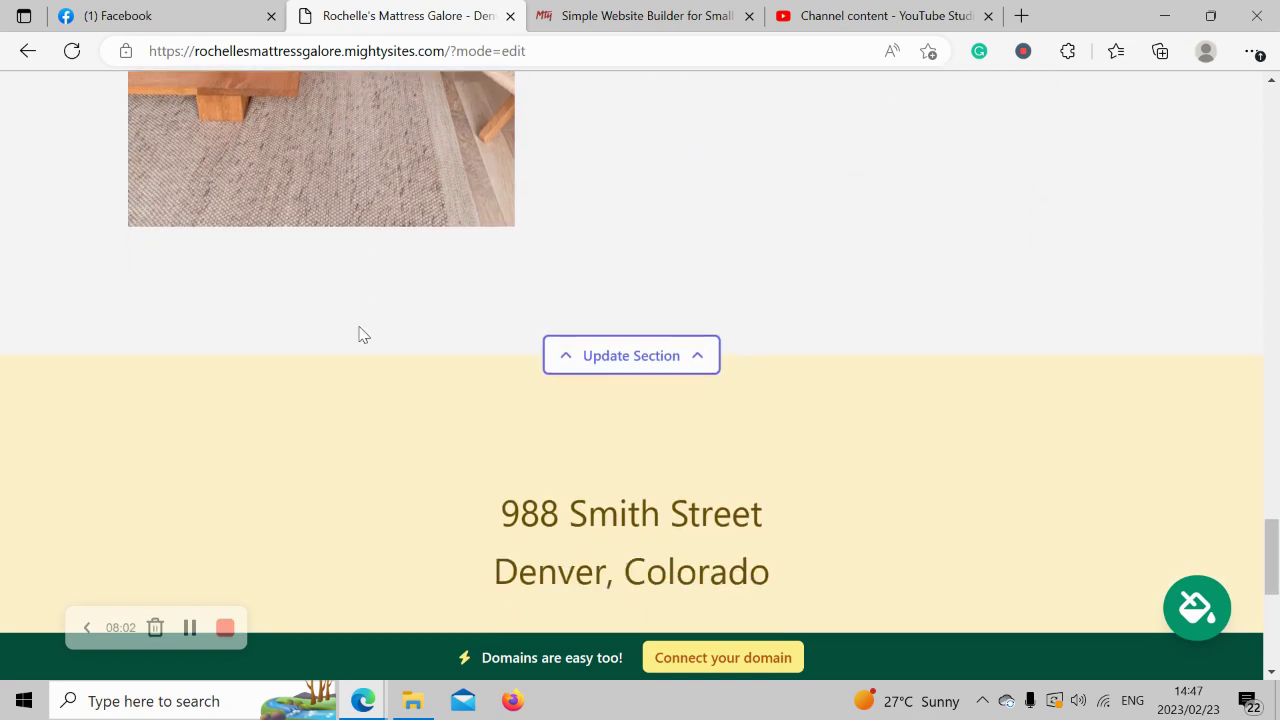
pyautogui.scroll(-4, 360, 335)
pyautogui.scroll(1, 360, 335)
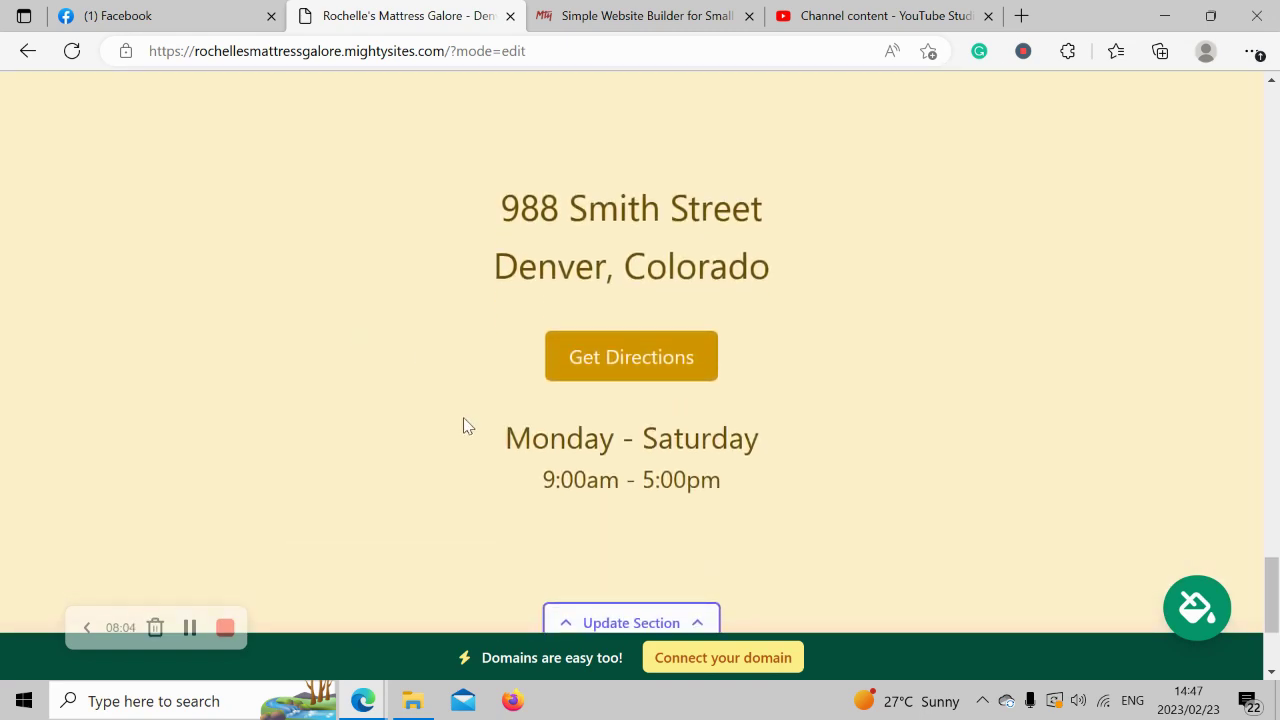
pyautogui.moveTo(463, 425); pyautogui.dragTo(791, 500)
pyautogui.moveTo(457, 169); pyautogui.dragTo(897, 284)
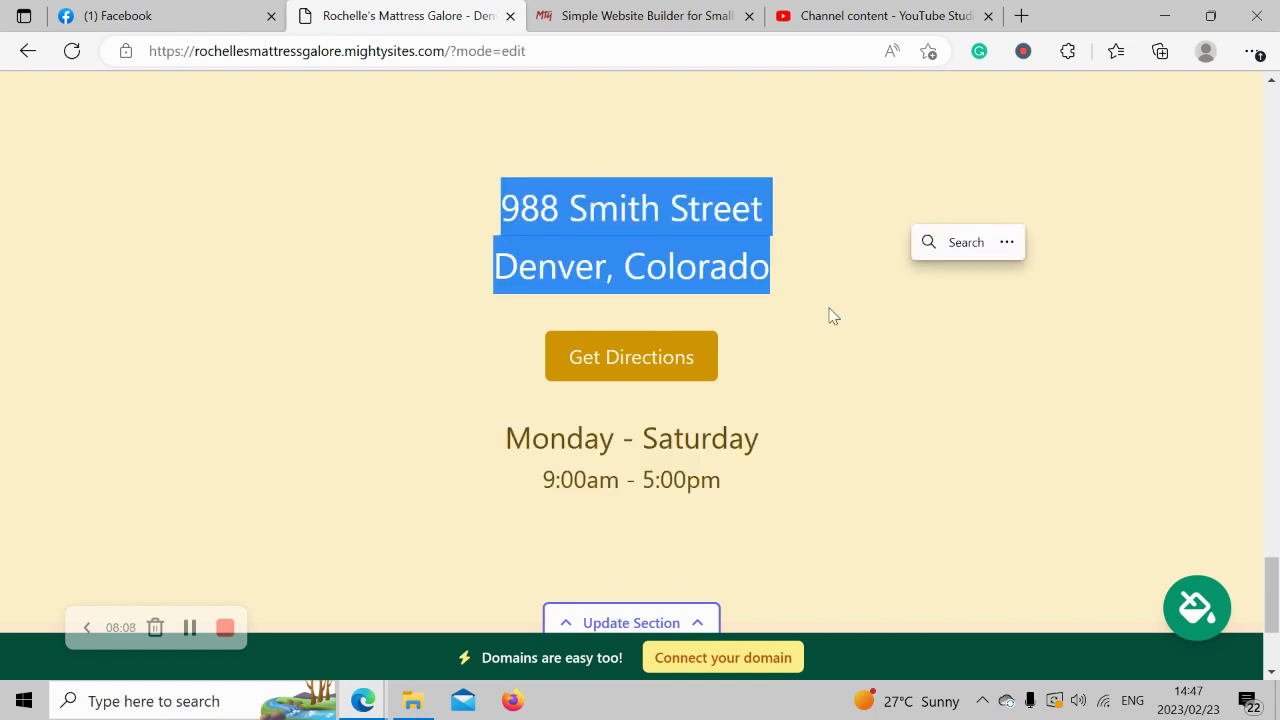
pyautogui.click(826, 525)
pyautogui.scroll(-2, 826, 525)
pyautogui.scroll(2, 826, 525)
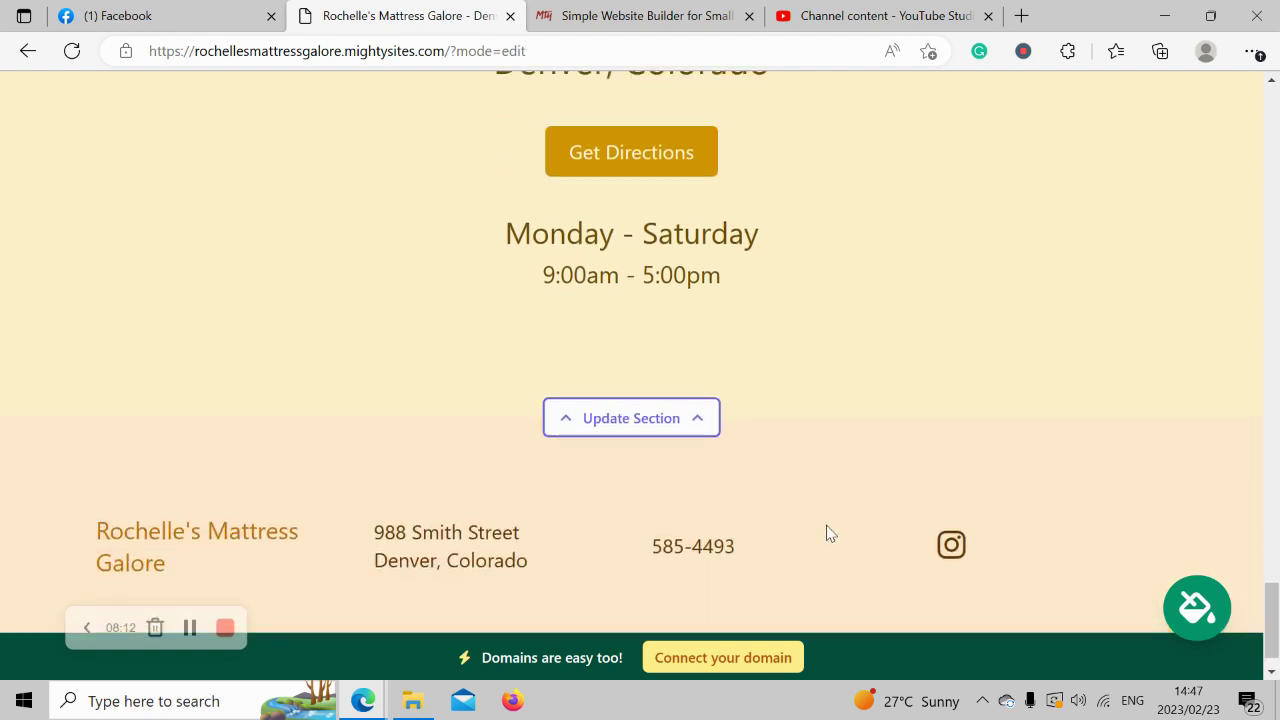
pyautogui.scroll(5, 826, 527)
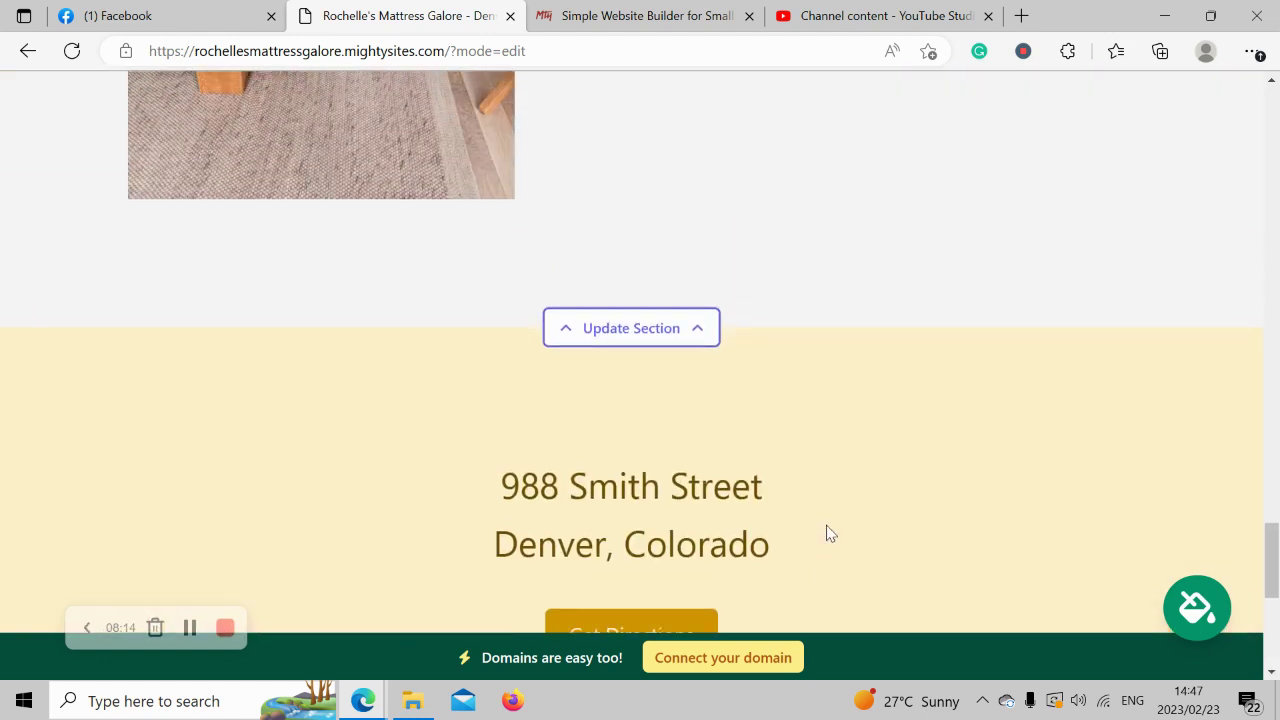
pyautogui.scroll(4, 826, 533)
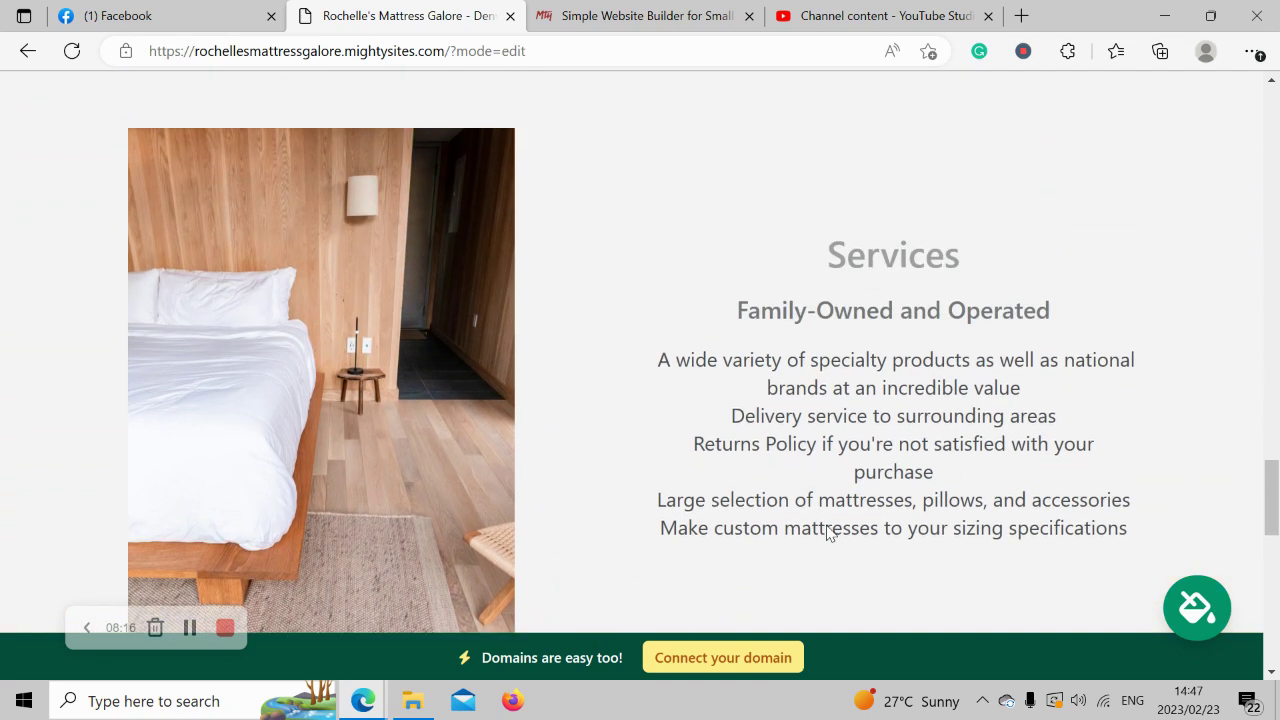
pyautogui.scroll(6, 826, 527)
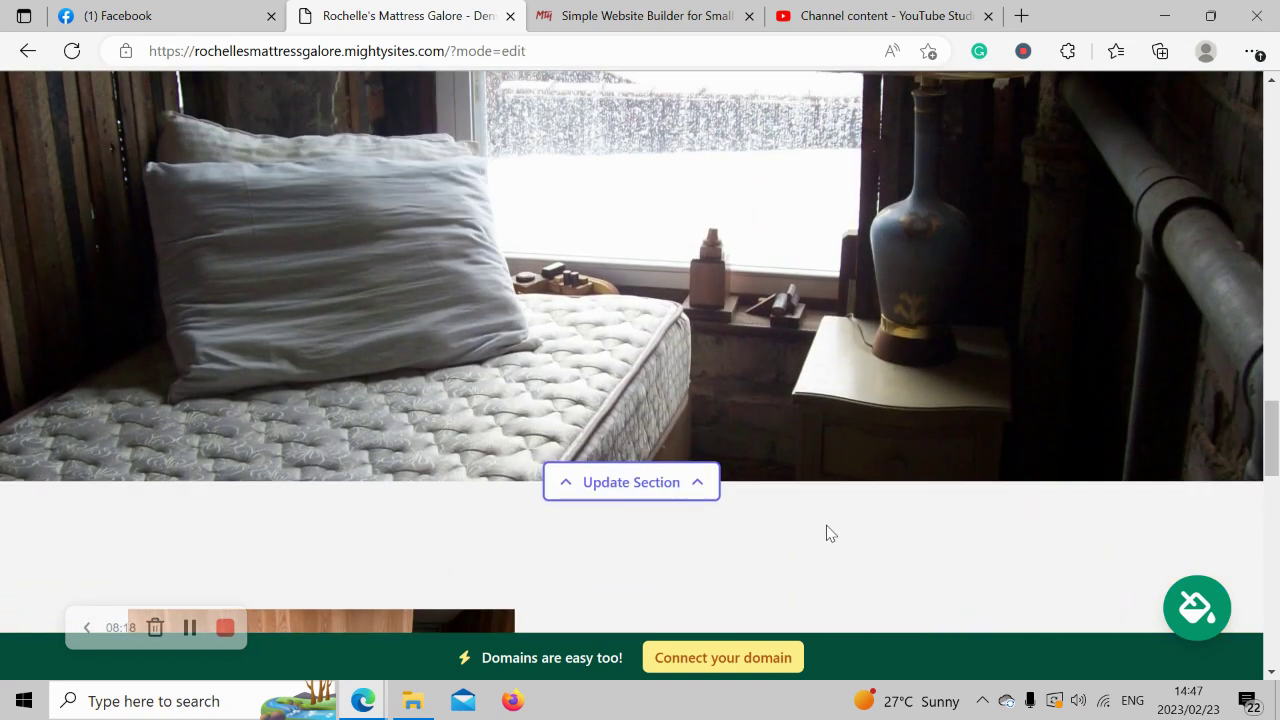
pyautogui.scroll(5, 826, 533)
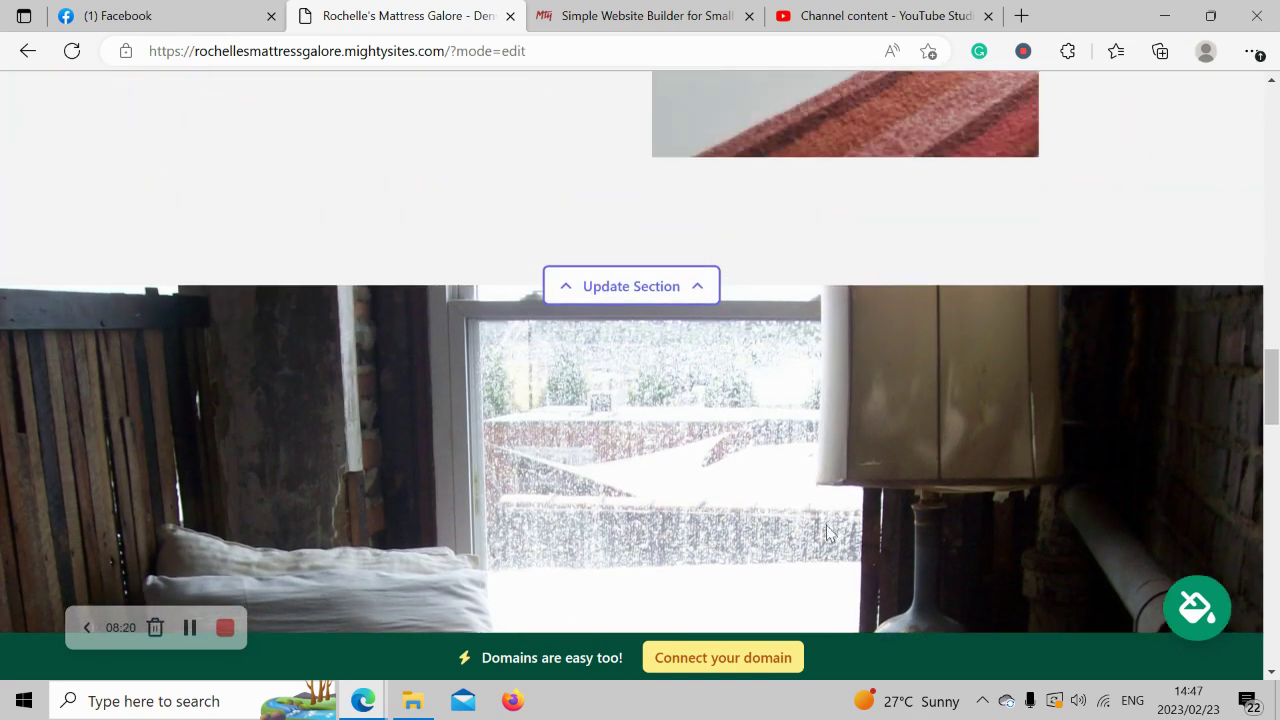
pyautogui.scroll(1, 826, 533)
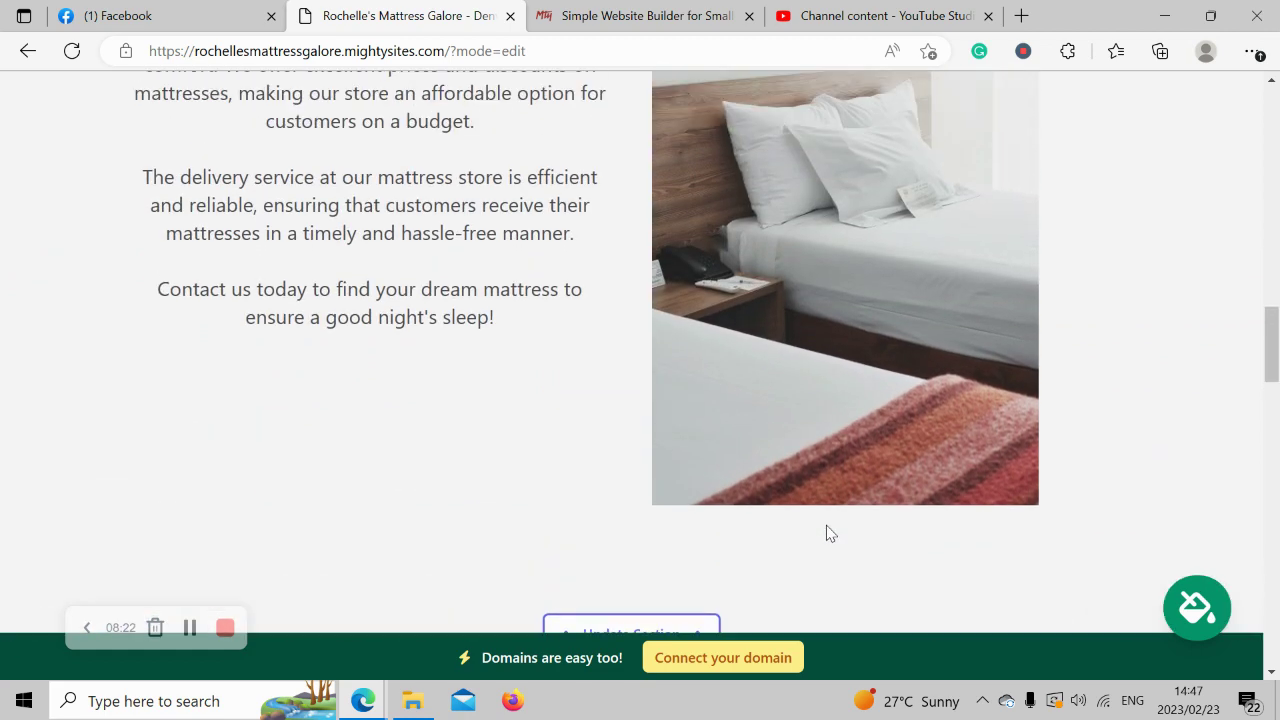
pyautogui.scroll(5, 826, 533)
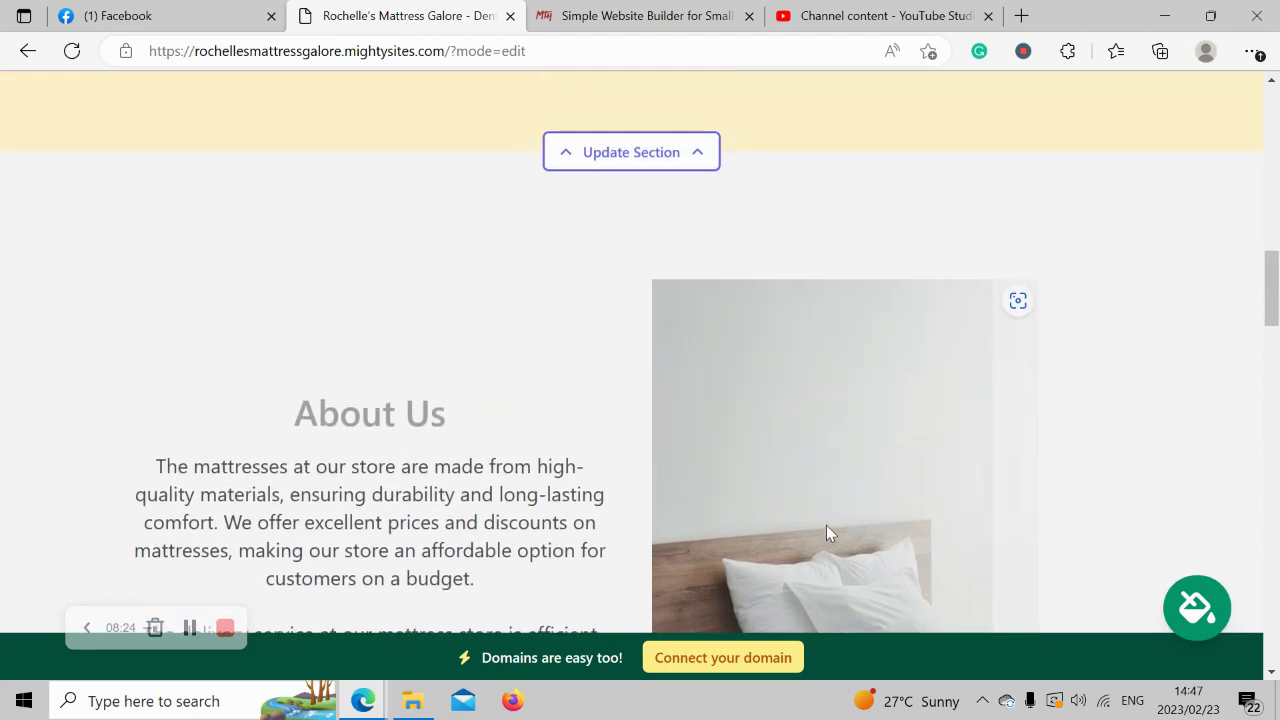
pyautogui.scroll(5, 826, 525)
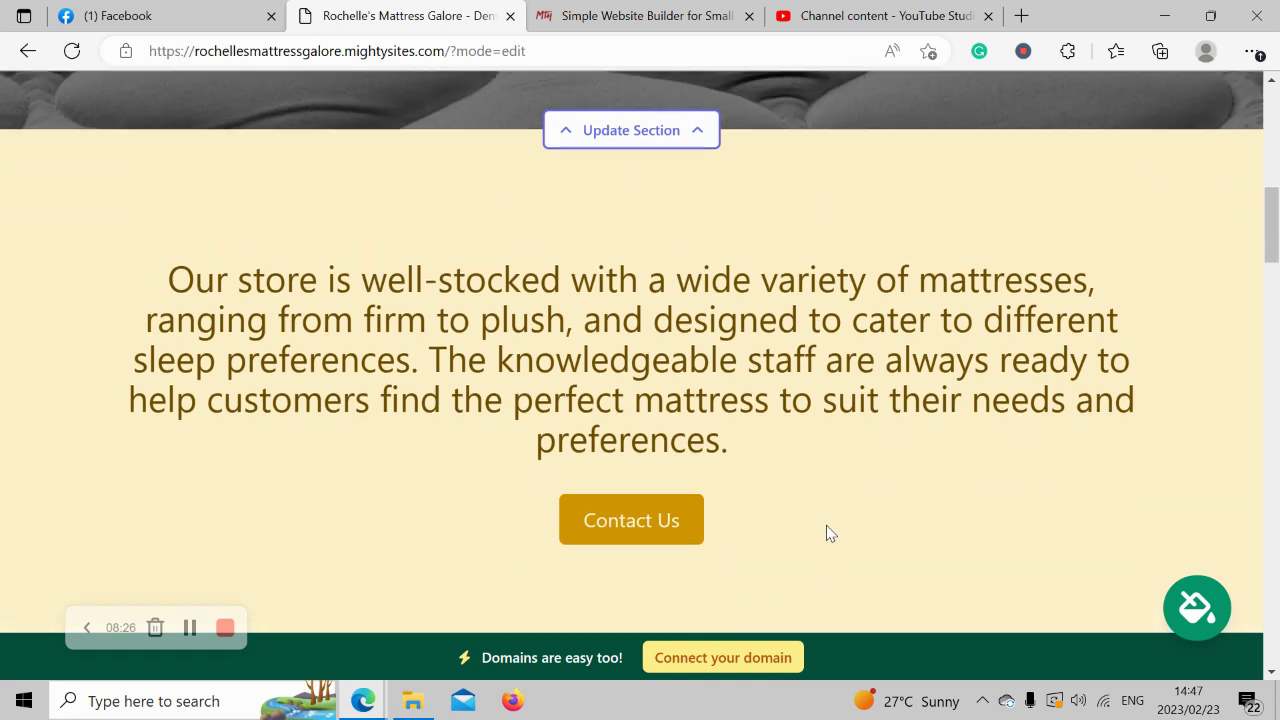
pyautogui.scroll(1, 826, 533)
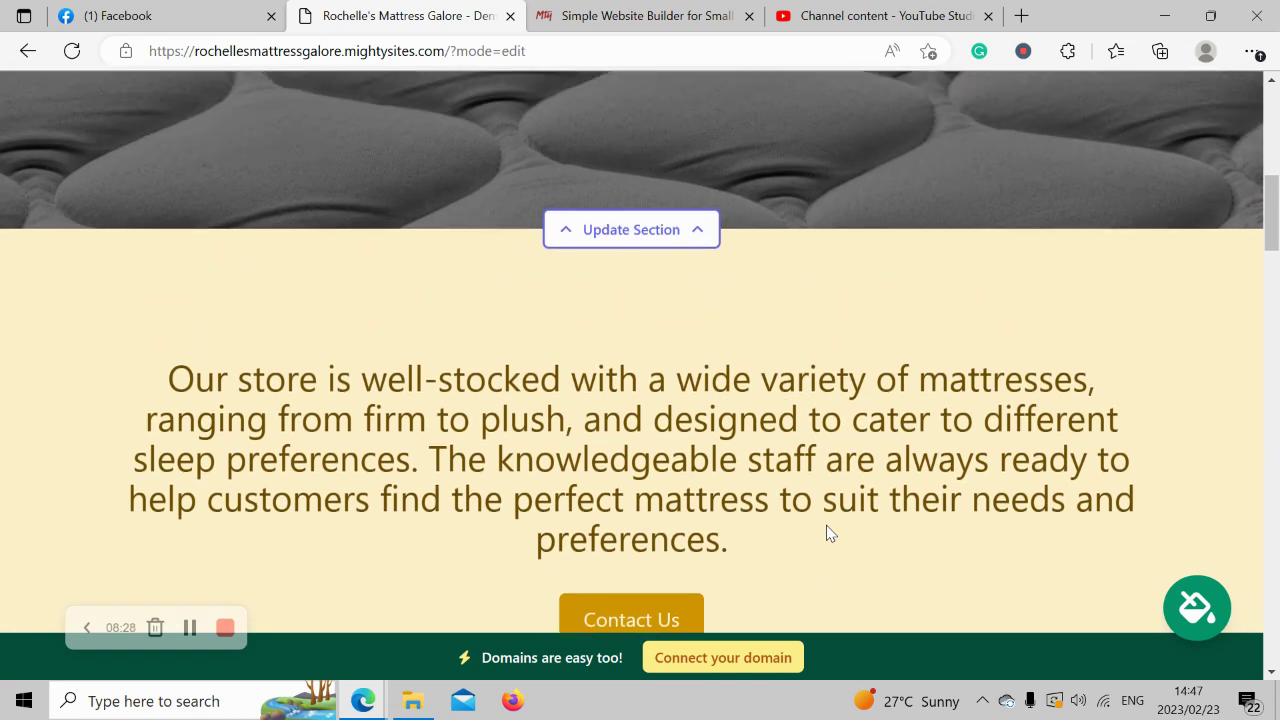
pyautogui.scroll(3, 826, 533)
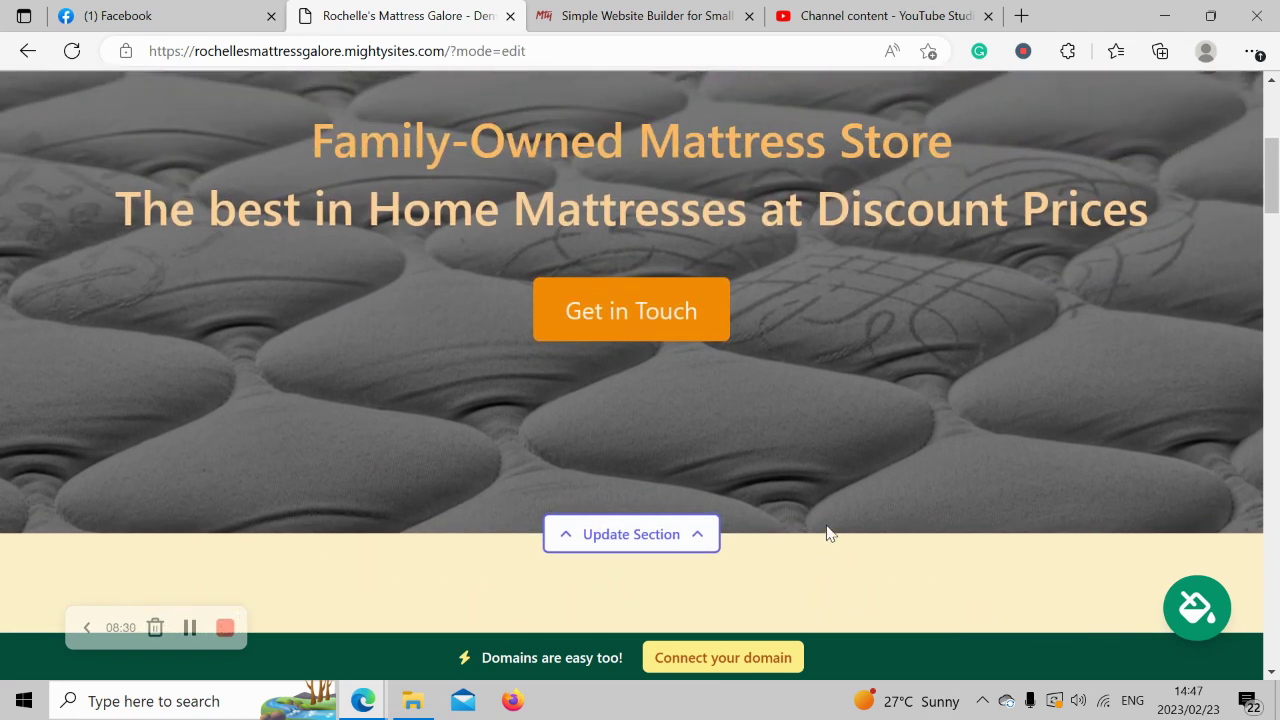
pyautogui.scroll(4, 826, 530)
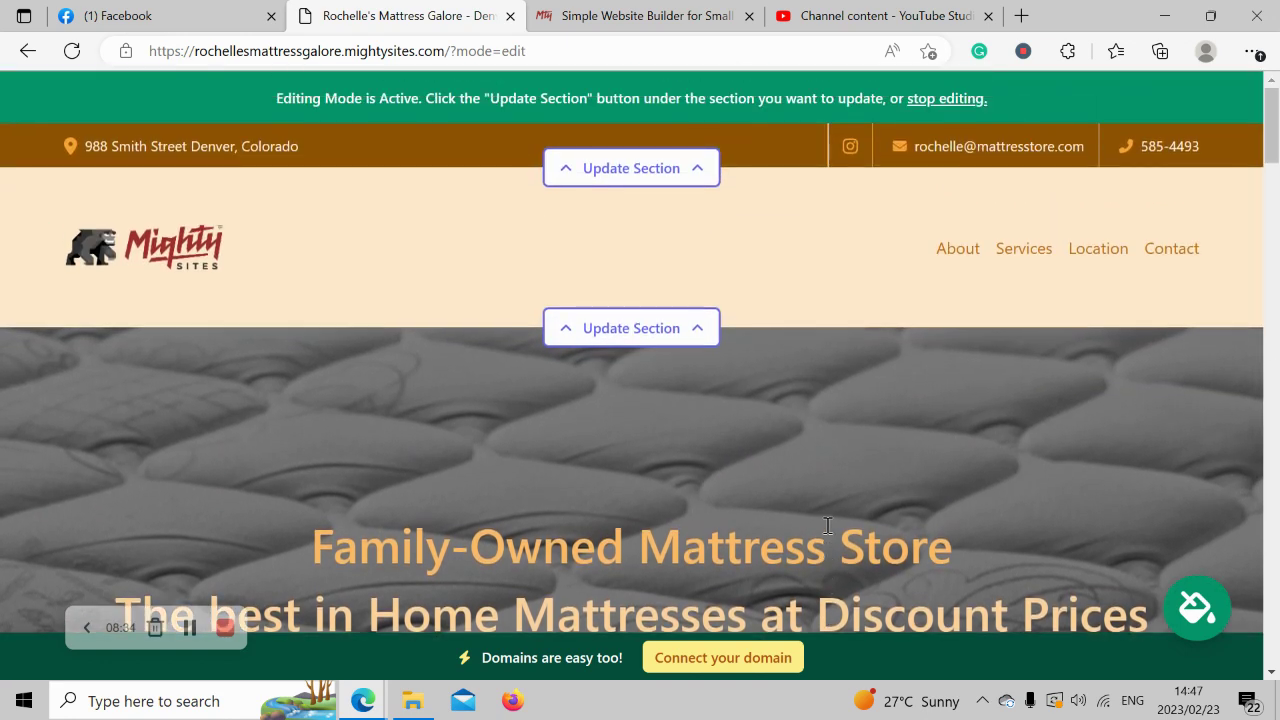
pyautogui.doubleClick(827, 526)
pyautogui.click(729, 461)
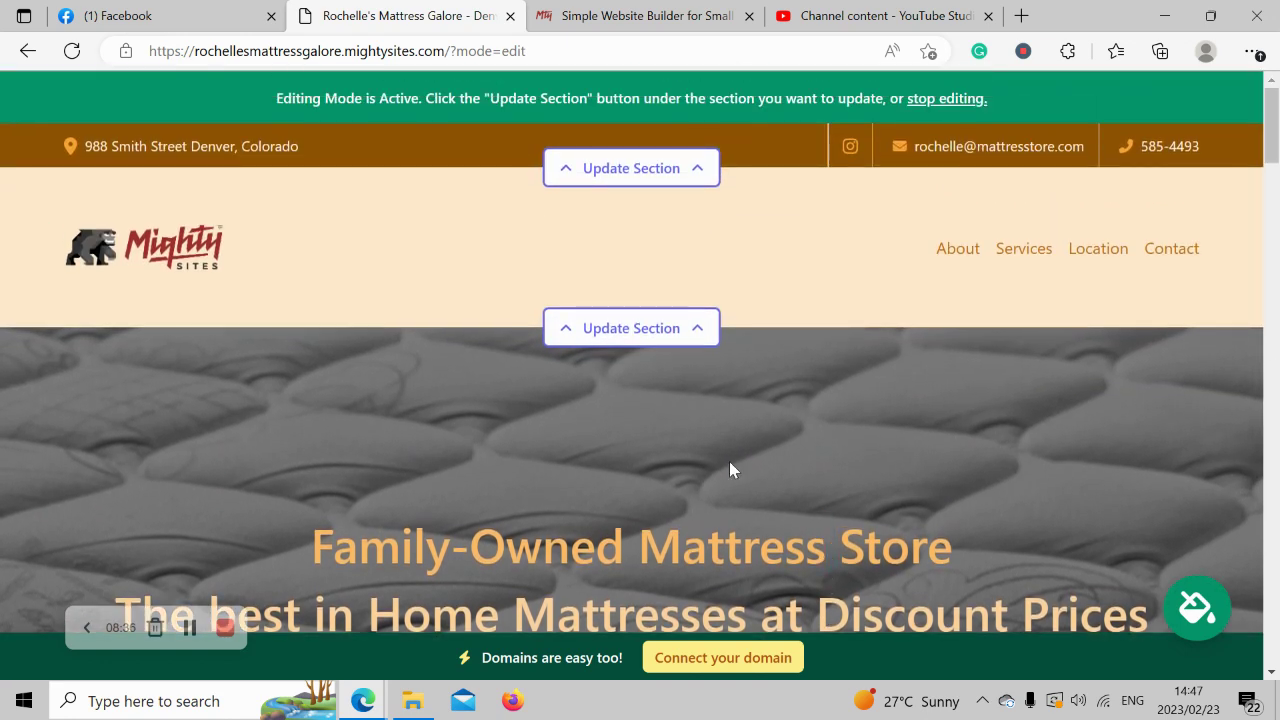